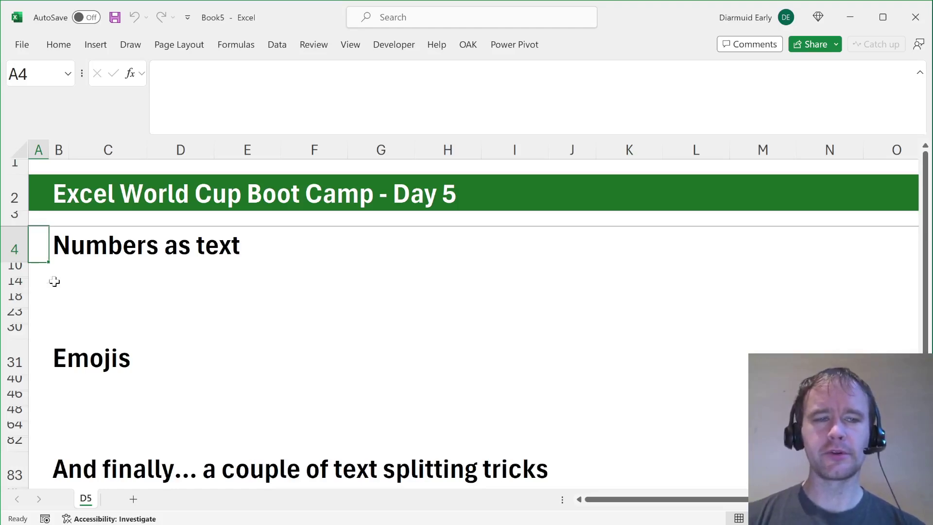
Select B4:B10 under Numbers as text and unhide rows 5–9 to show the =1 versus ="1" examples
click(69, 247)
click(77, 363)
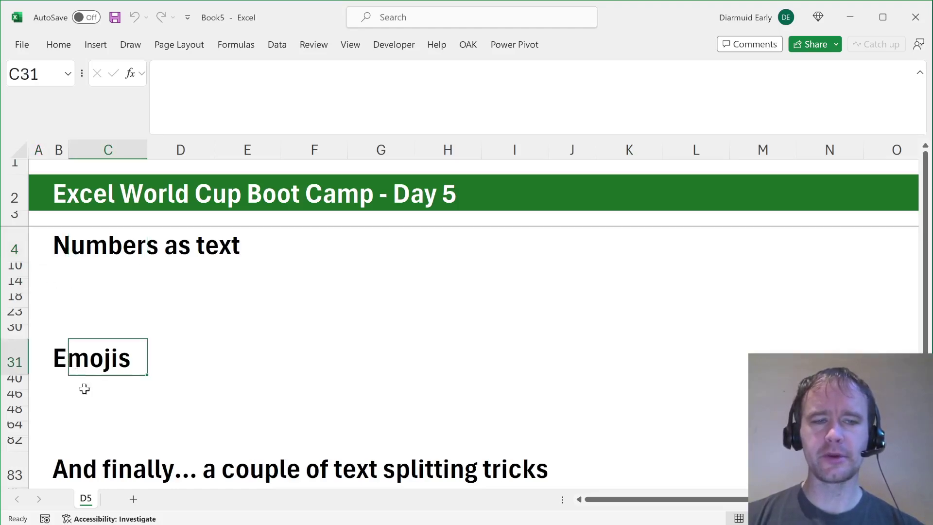
click(105, 466)
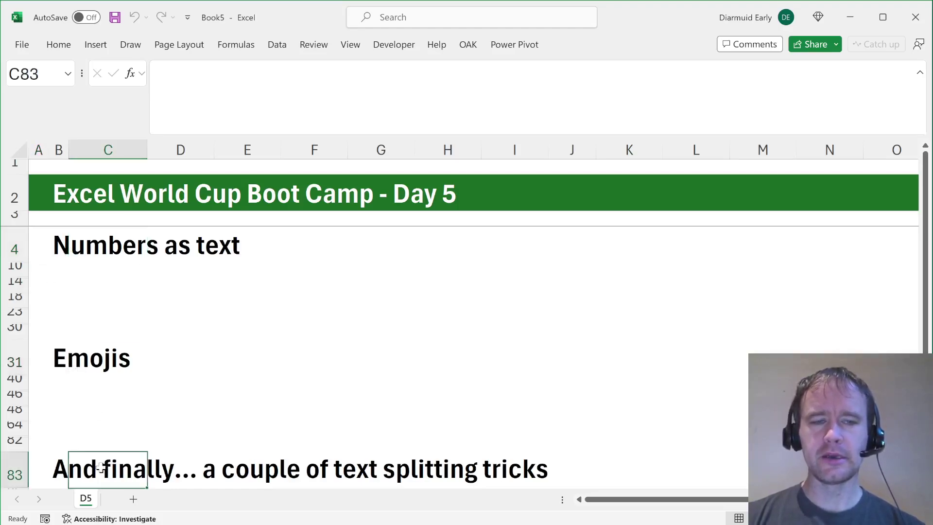
click(58, 253)
key(shift+Down)
key(ctrl+shift+9)
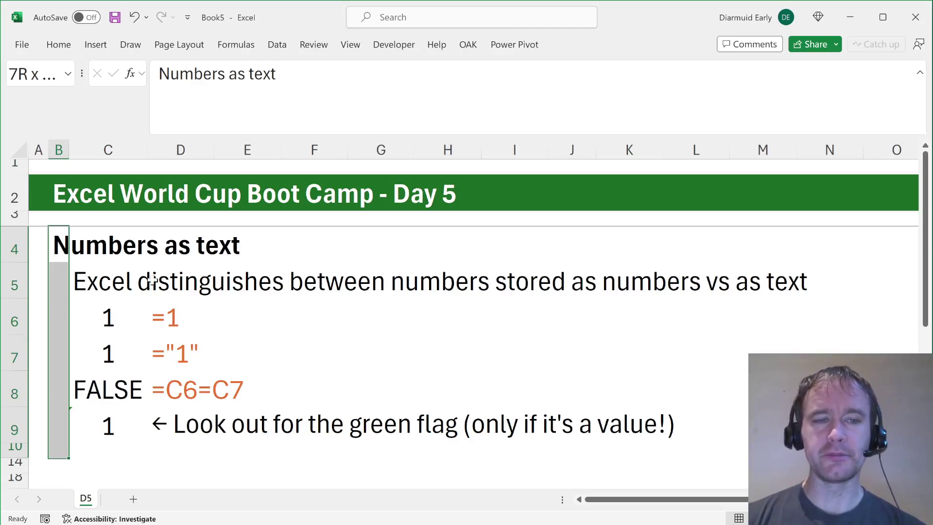
click(109, 323)
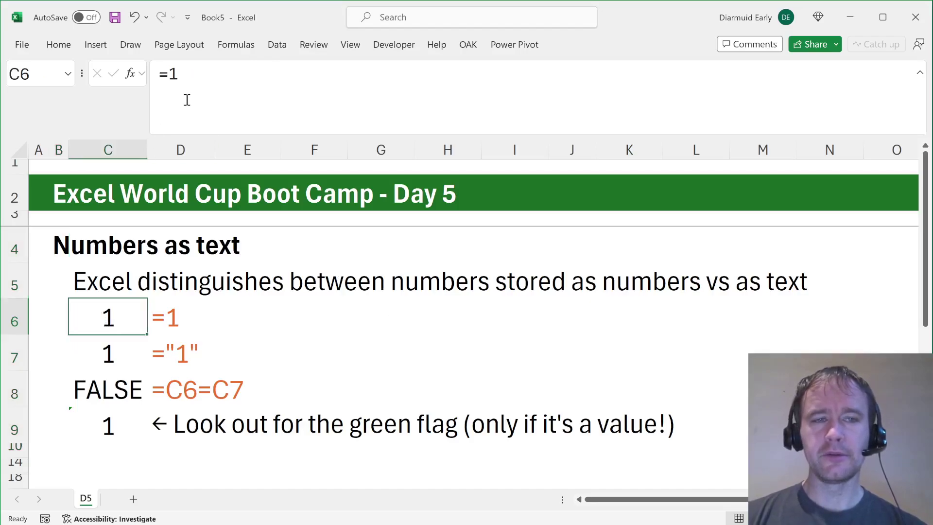
key(Down)
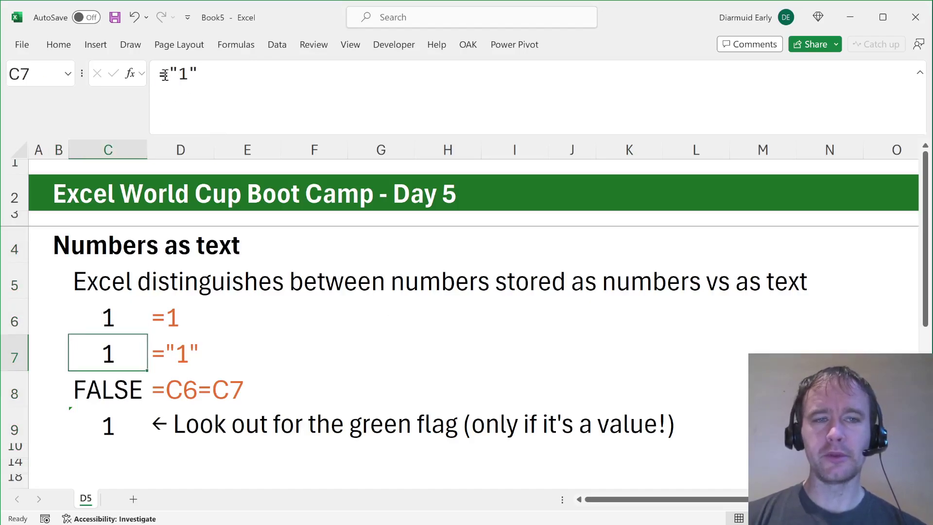
drag(168, 75, 233, 78)
key(Escape)
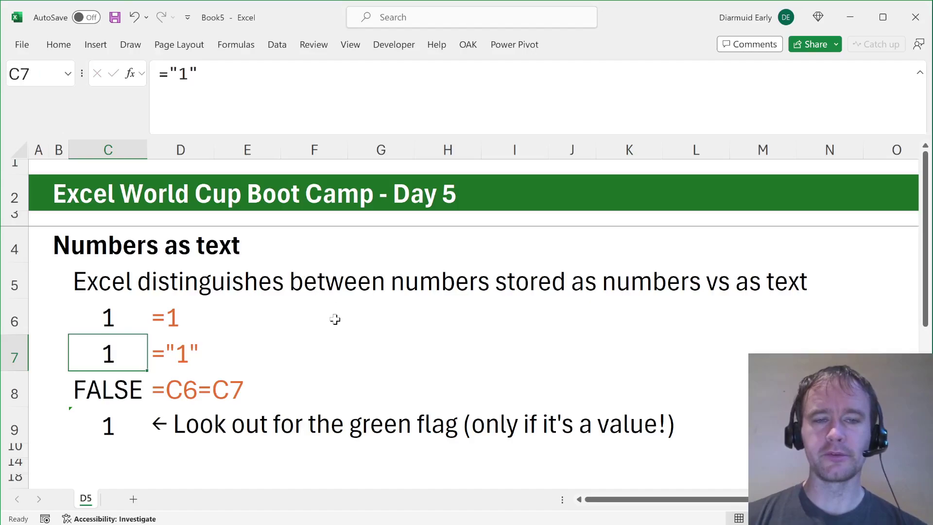
click(336, 319)
text(="A)
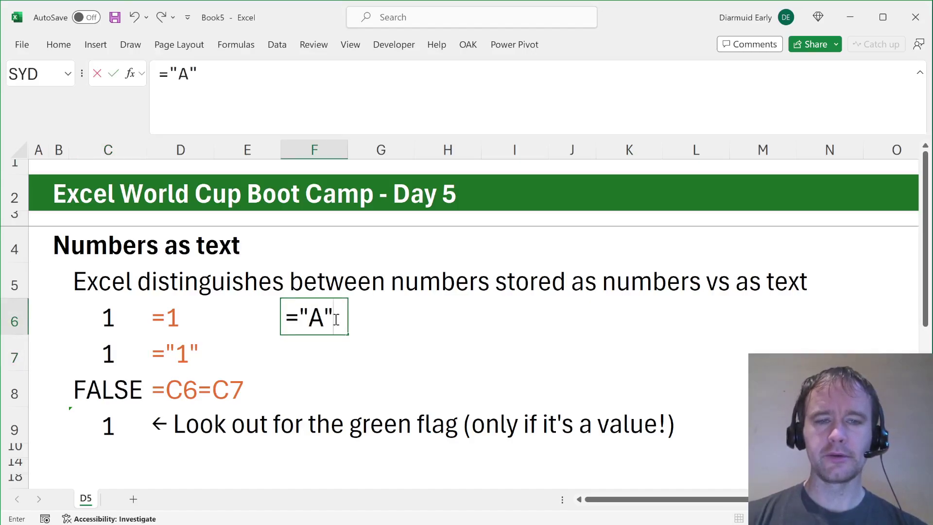
key(Return)
click(335, 319)
key(Delete)
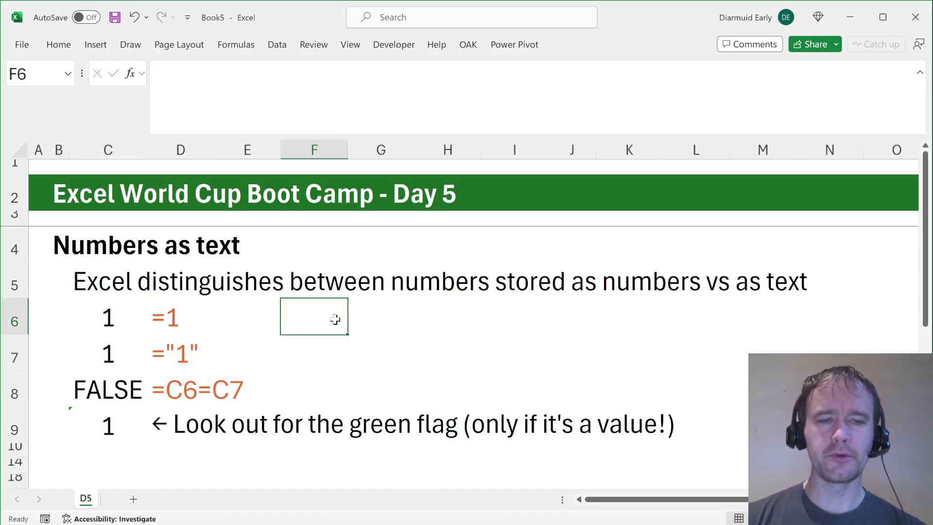
key(Down)
key(Left)
key(Left)
key(Left)
key(Down)
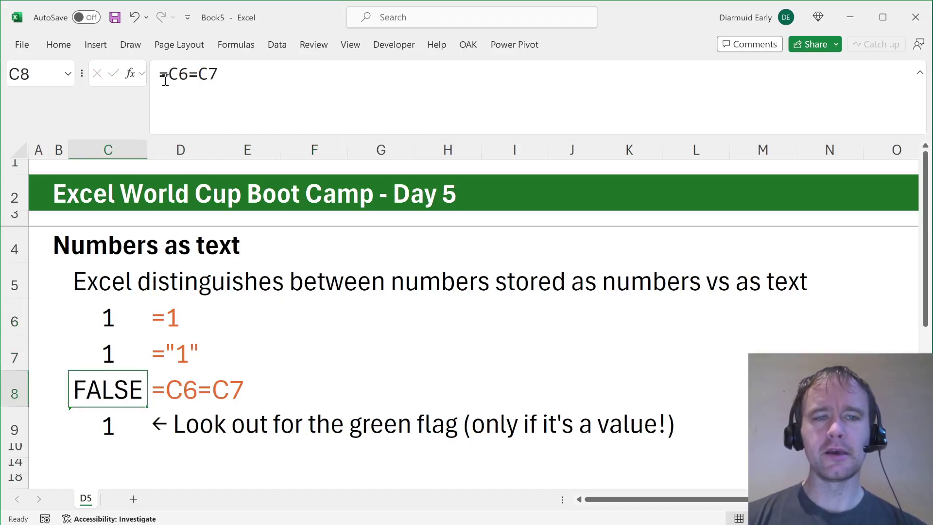
drag(168, 74, 269, 87)
key(ctrl+Return)
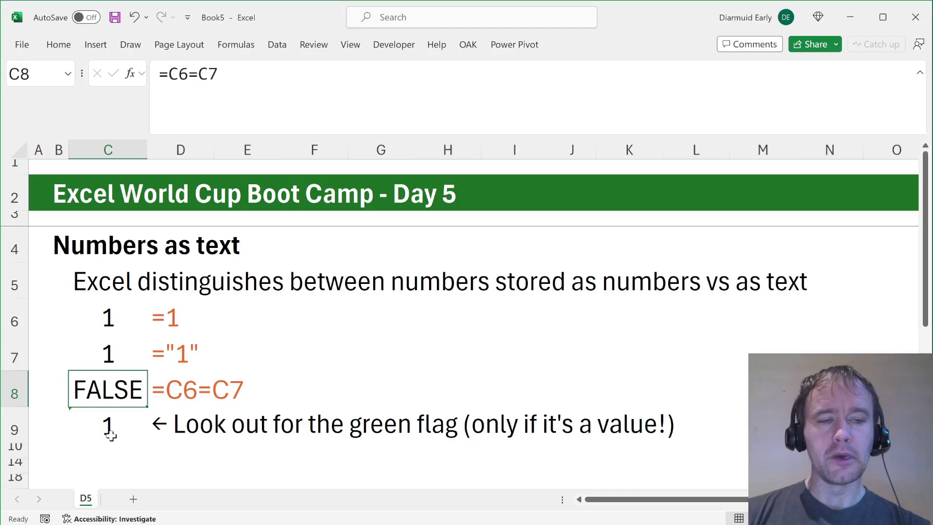
click(73, 431)
click(219, 395)
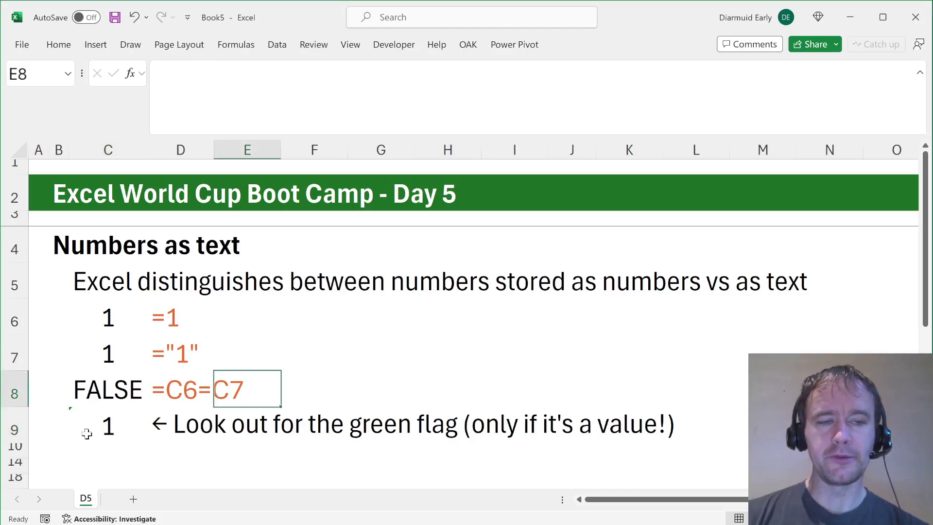
click(108, 357)
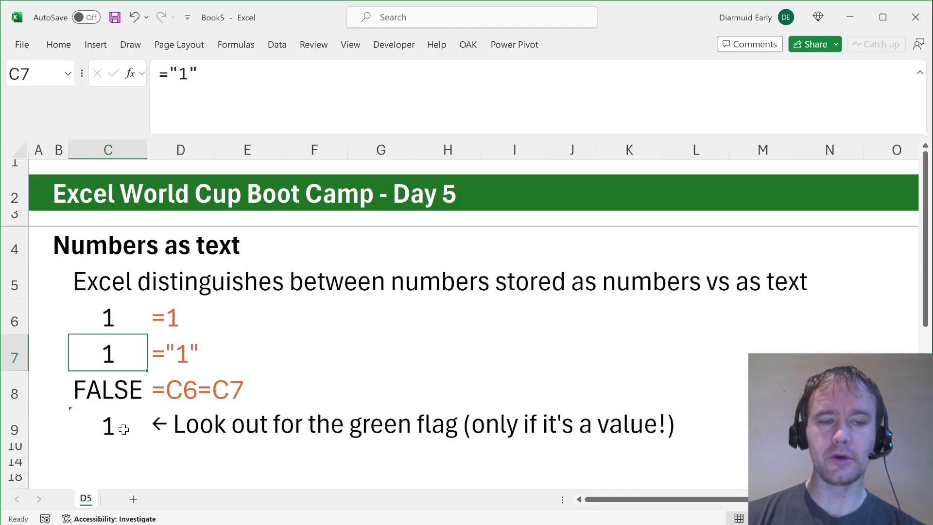
click(125, 427)
key(Up)
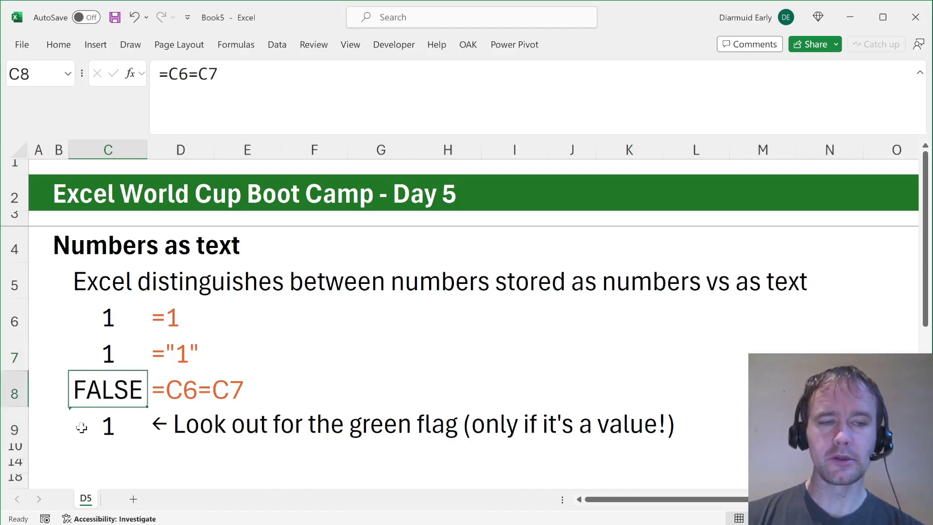
click(179, 398)
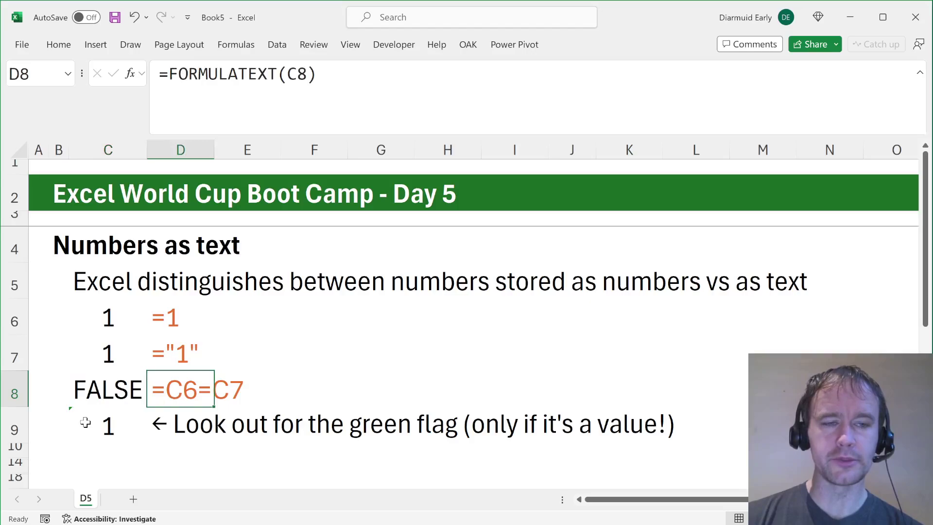
click(86, 423)
click(48, 418)
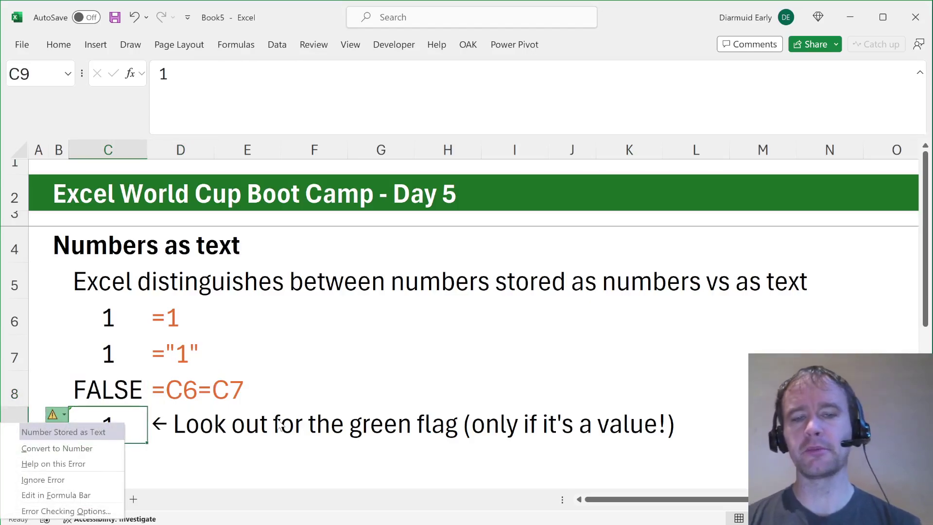
key(Escape)
key(Return)
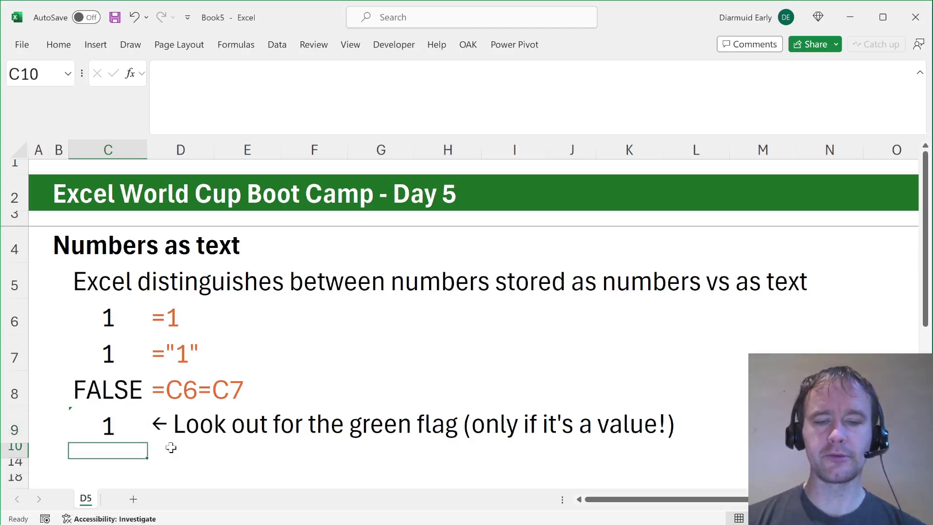
Unhide rows 11–13 showing that extracted numbers stay text
key(shift+Down)
key(ctrl+shift+9)
scroll(171, 447, down, 2)
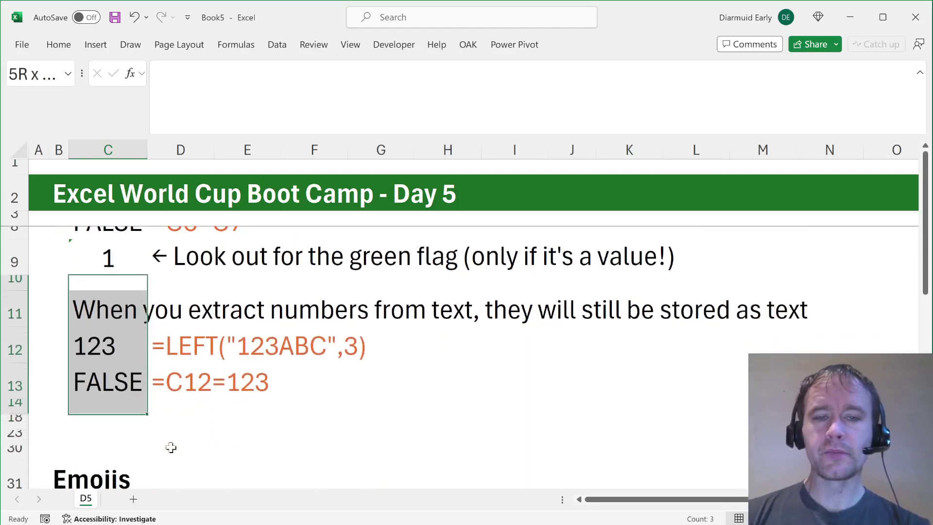
scroll(171, 448, up, 1)
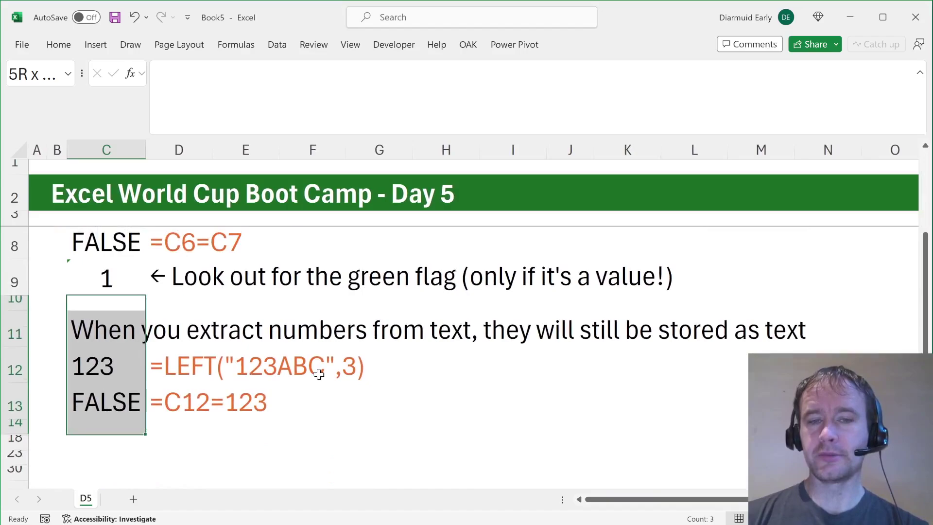
Inspect the LEFT formula in C12 and the =C12=123 comparison in C13, then select rows 14–18
click(112, 372)
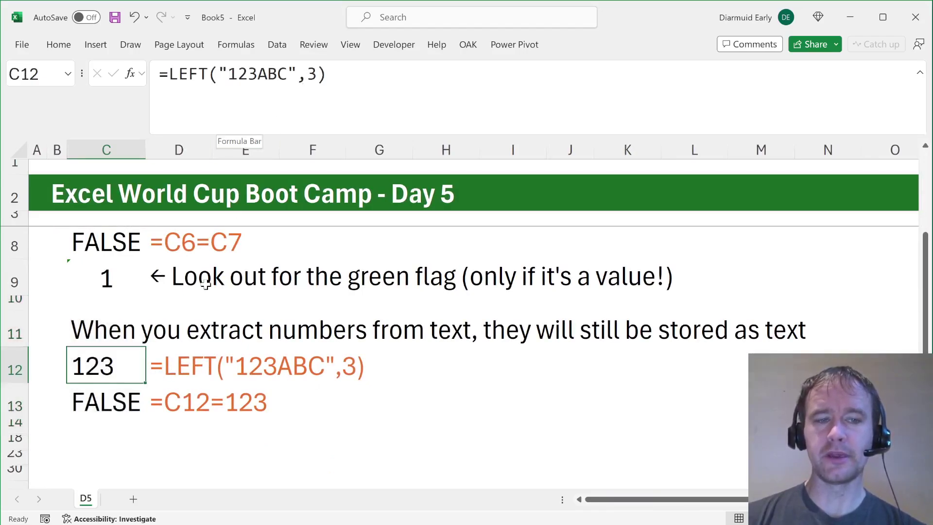
click(121, 401)
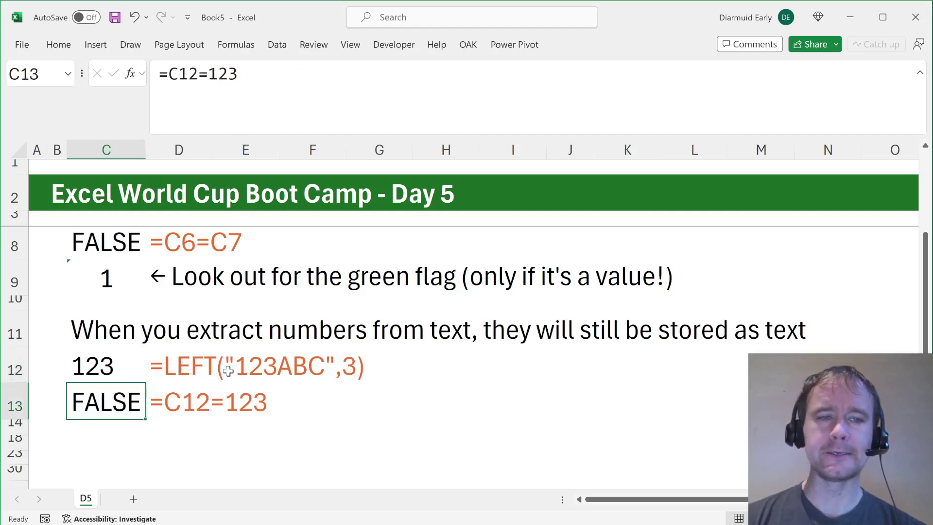
scroll(228, 370, up, 3)
scroll(228, 370, down, 2)
scroll(229, 370, down, 1)
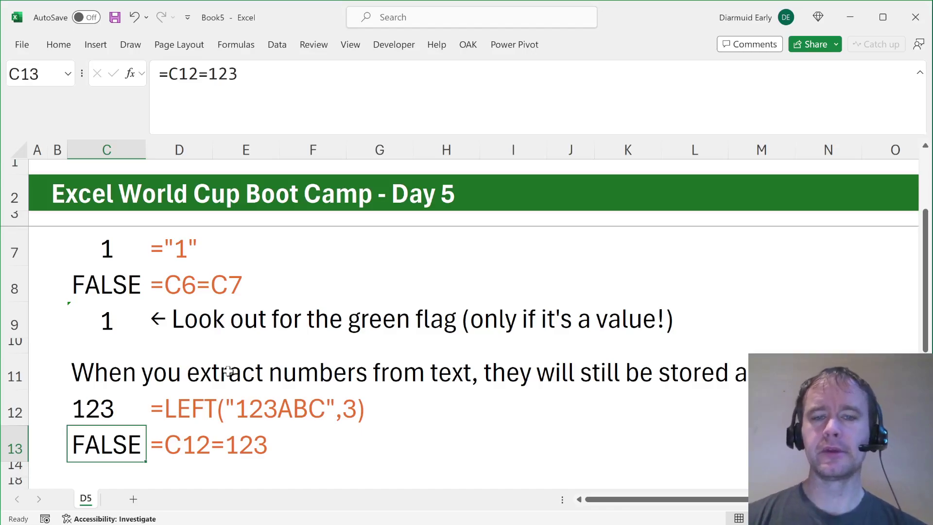
drag(95, 467, 96, 482)
Inspect the =1+"1" formula in C16 and the programming-languages note in F16
scroll(201, 414, down, 2)
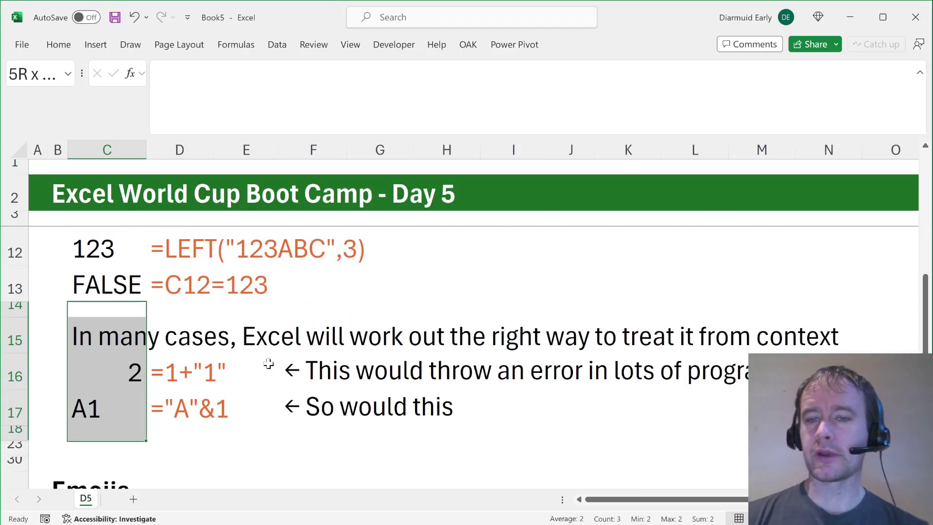
scroll(279, 361, down, 1)
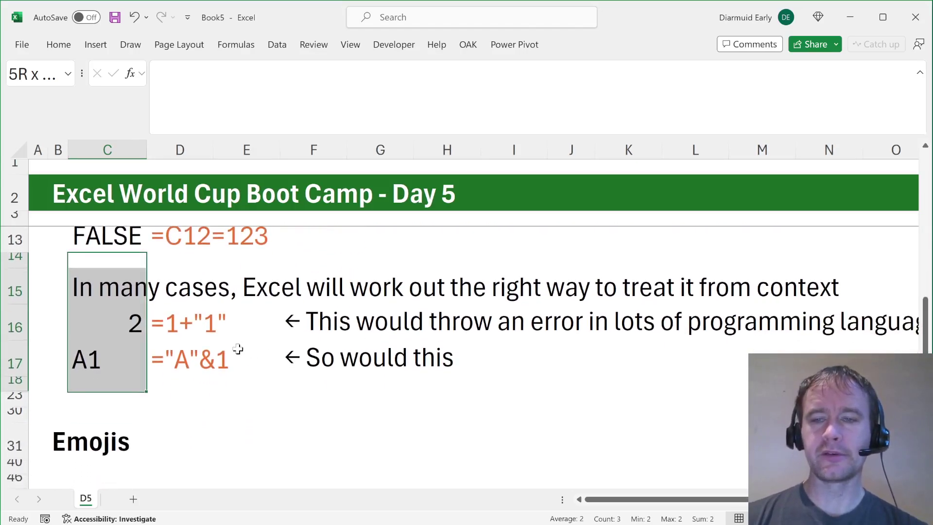
click(104, 325)
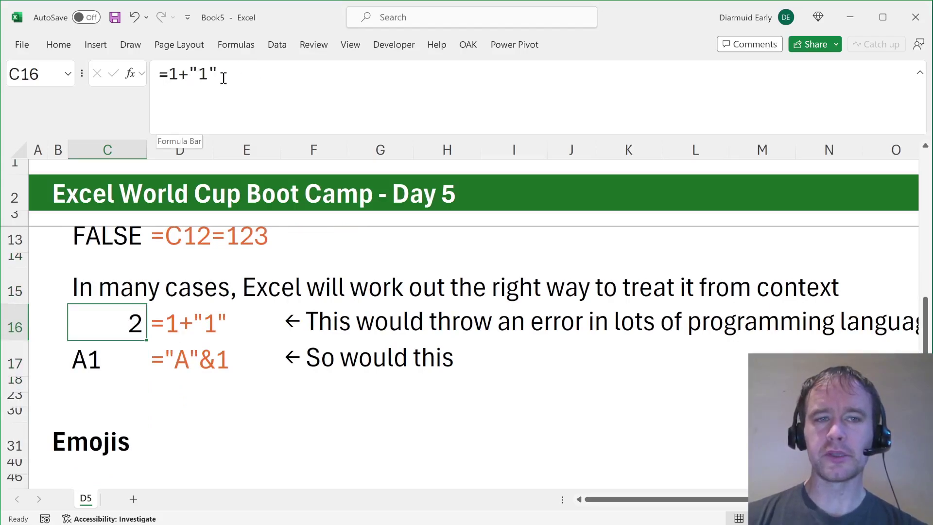
click(337, 323)
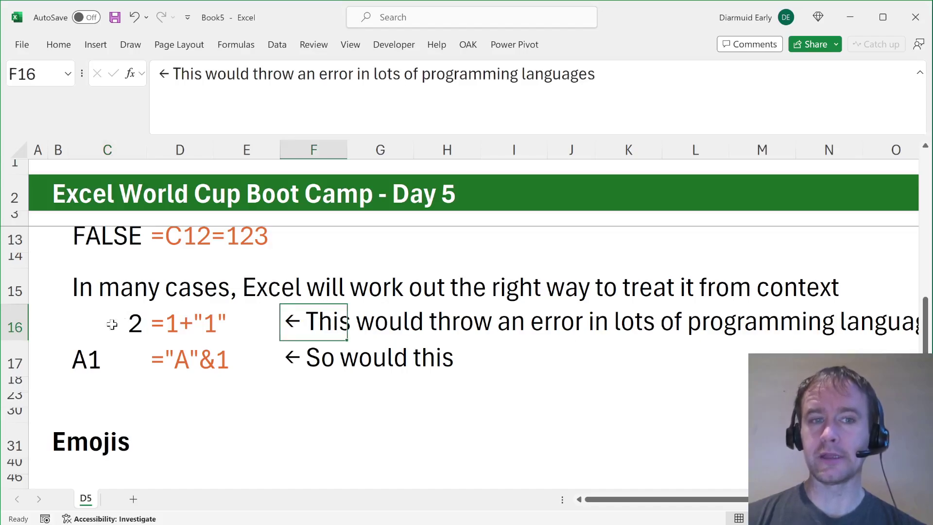
click(95, 324)
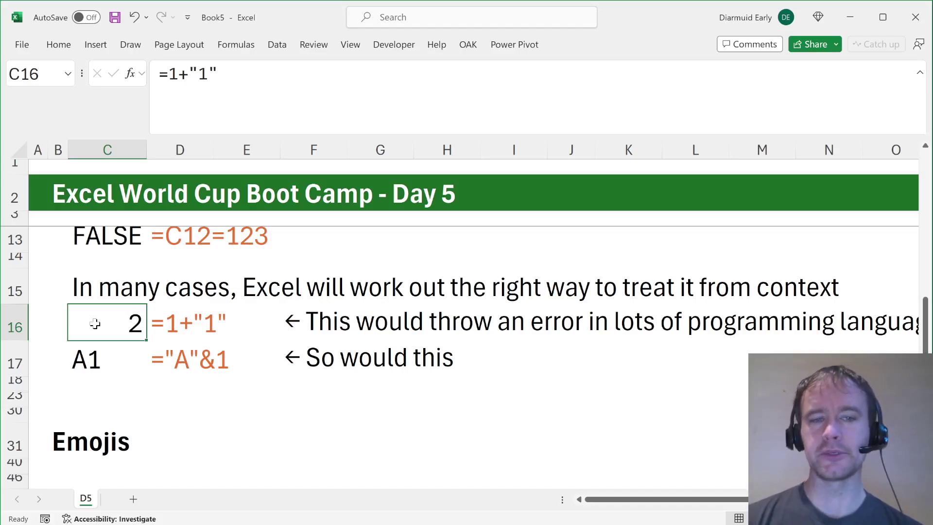
Evaluate part of C17's ="A"&1 formula, cancel, and move down to row 18
key(Down)
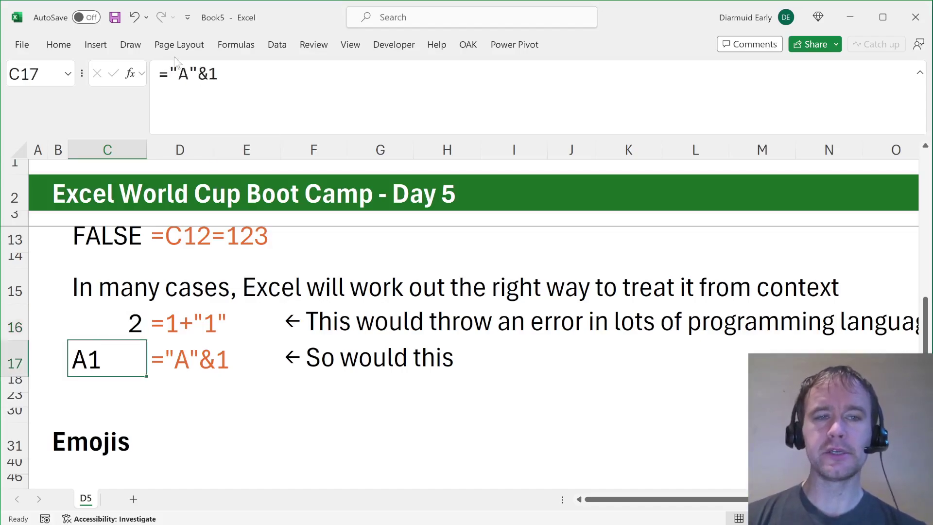
drag(170, 73, 222, 77)
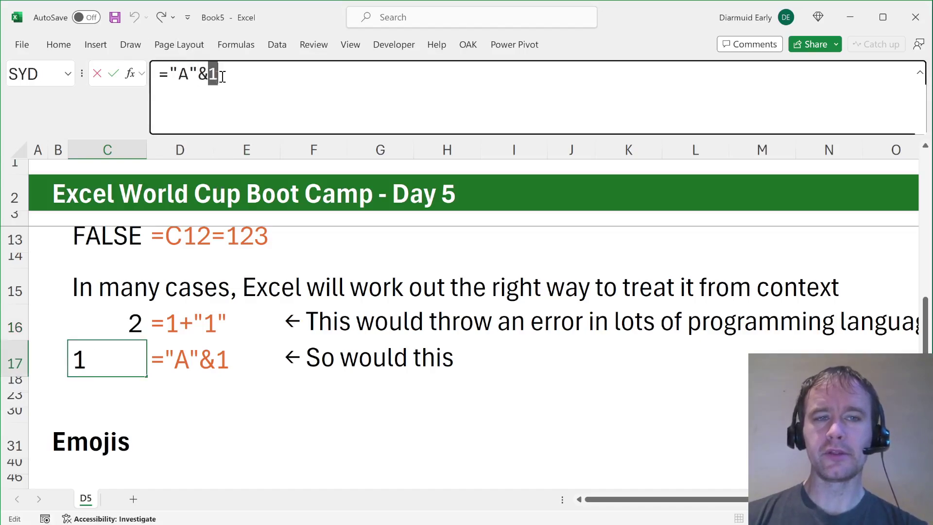
key(Escape)
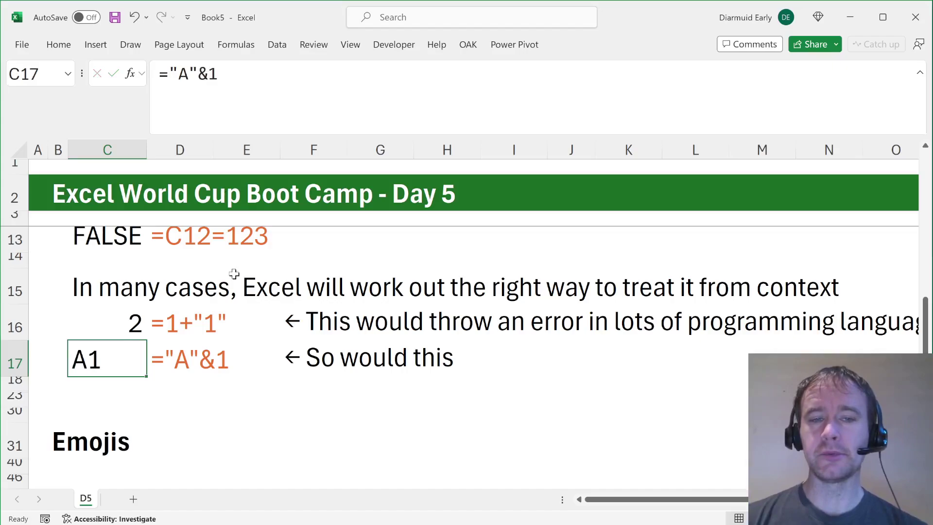
key(Down)
key(shift+Down)
key(ctrl+shift+9)
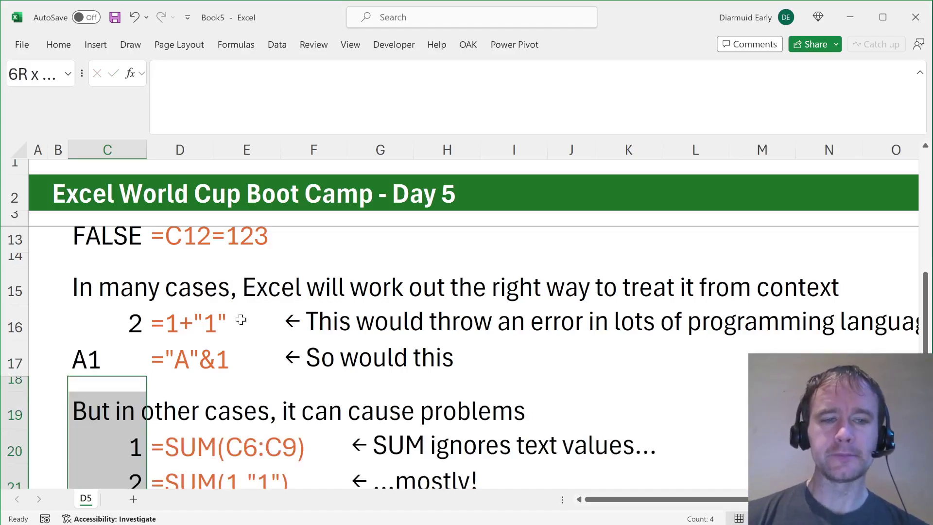
scroll(141, 377, down, 1)
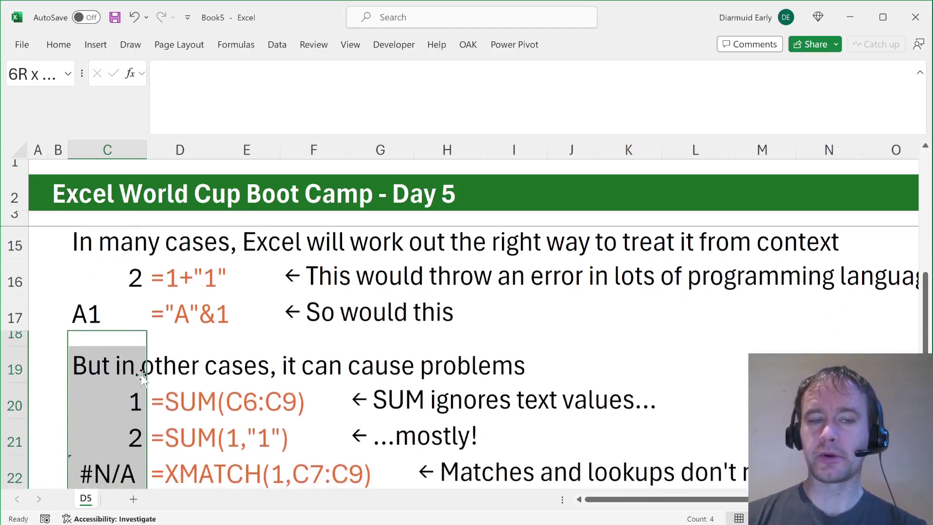
click(128, 402)
click(248, 90)
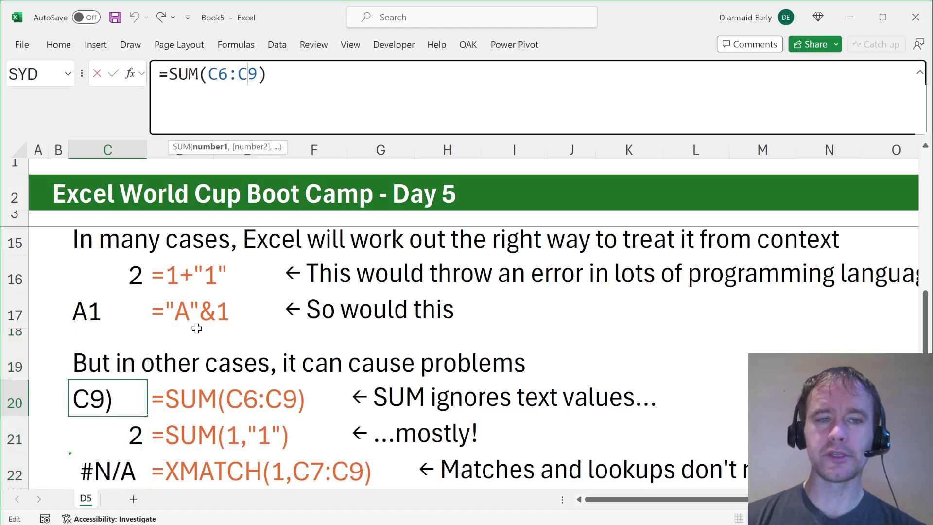
scroll(200, 377, up, 5)
scroll(200, 373, down, 1)
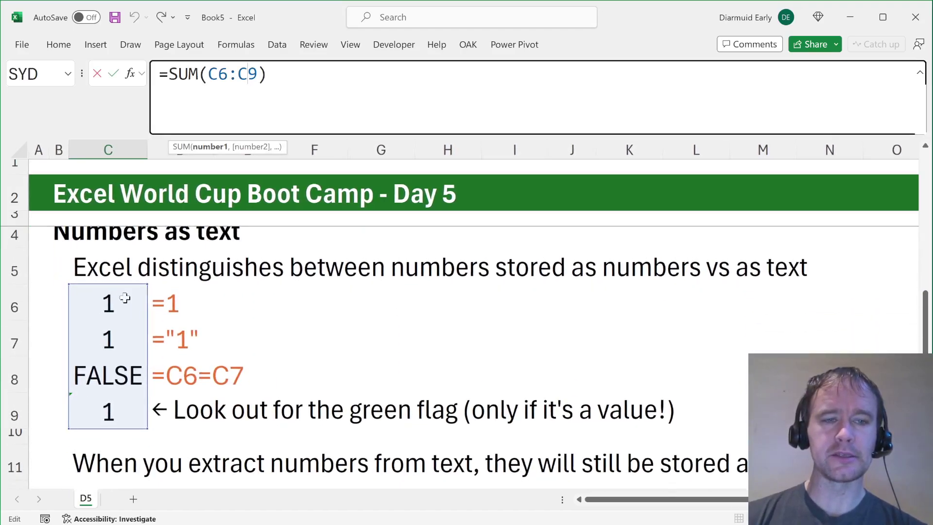
scroll(125, 383, down, 2)
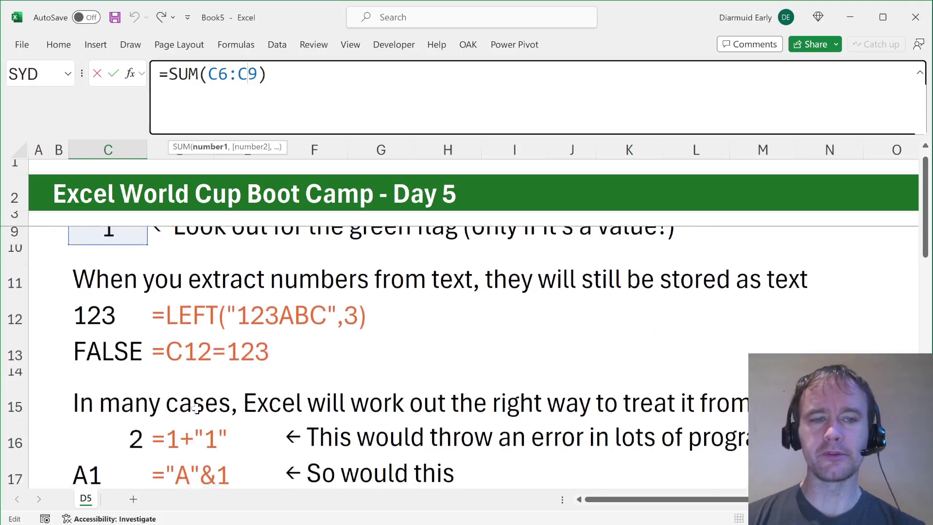
scroll(121, 364, up, 2)
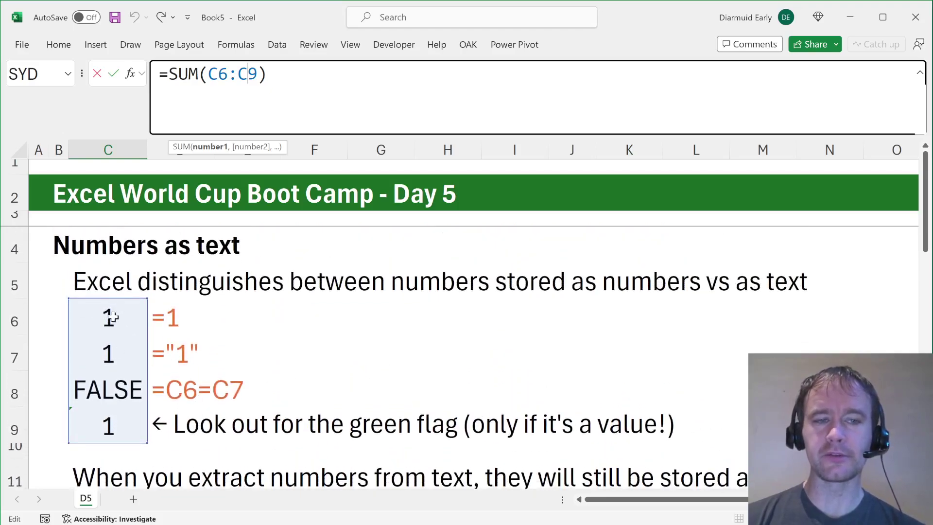
key(Escape)
scroll(306, 397, down, 2)
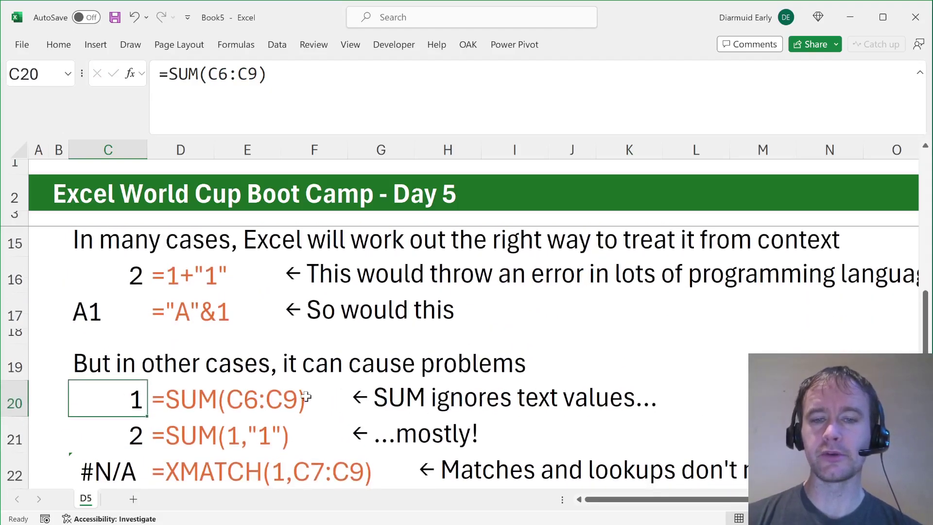
scroll(233, 369, up, 4)
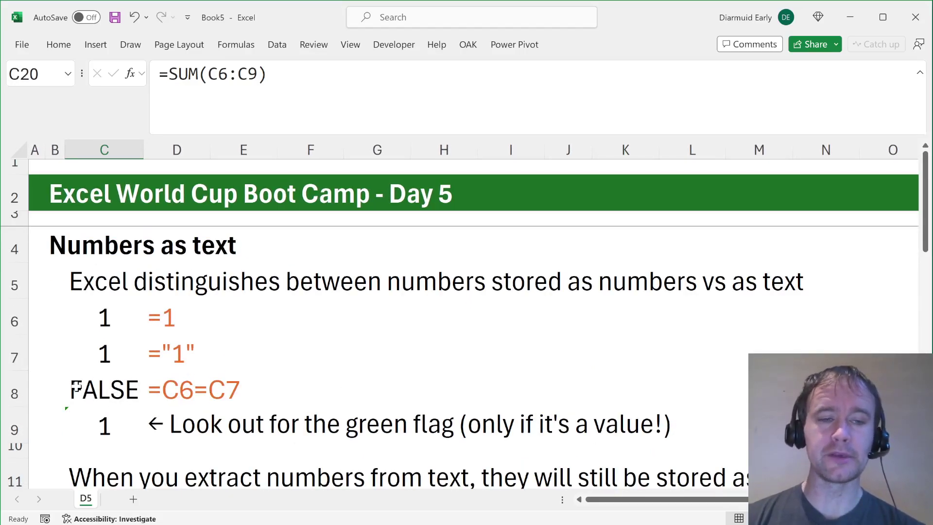
scroll(197, 408, down, 4)
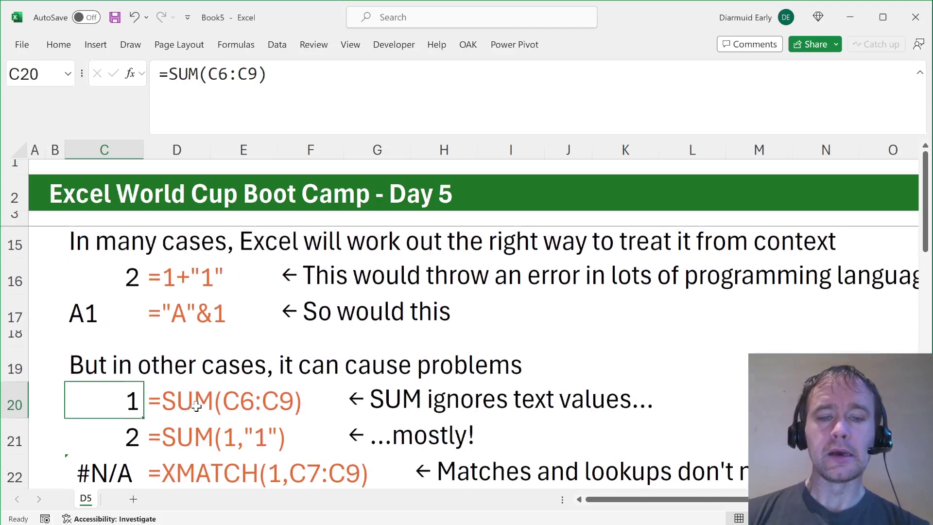
scroll(179, 442, up, 1)
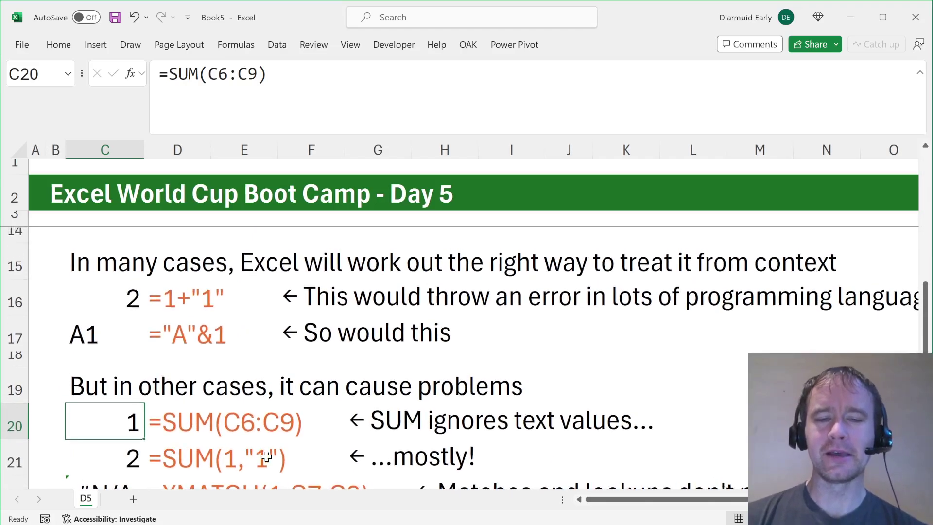
click(129, 456)
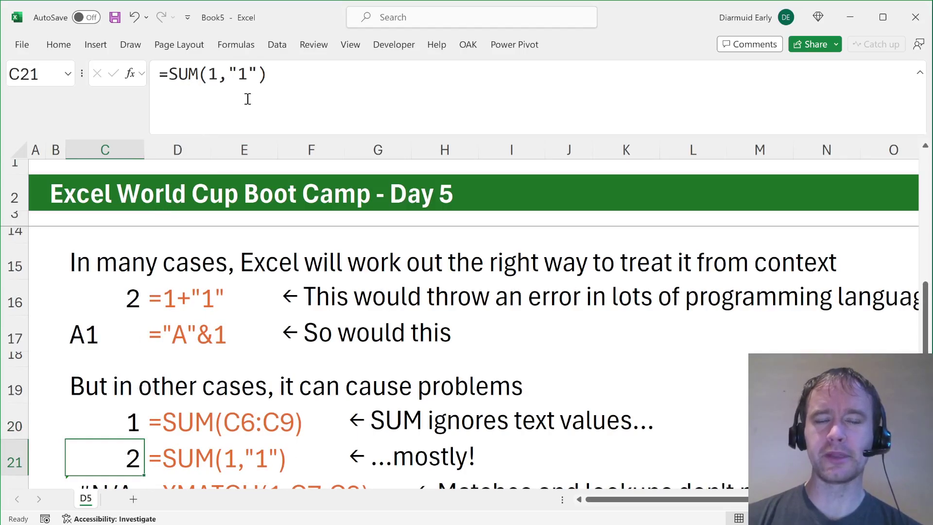
drag(173, 77, 273, 76)
click(273, 76)
key(Escape)
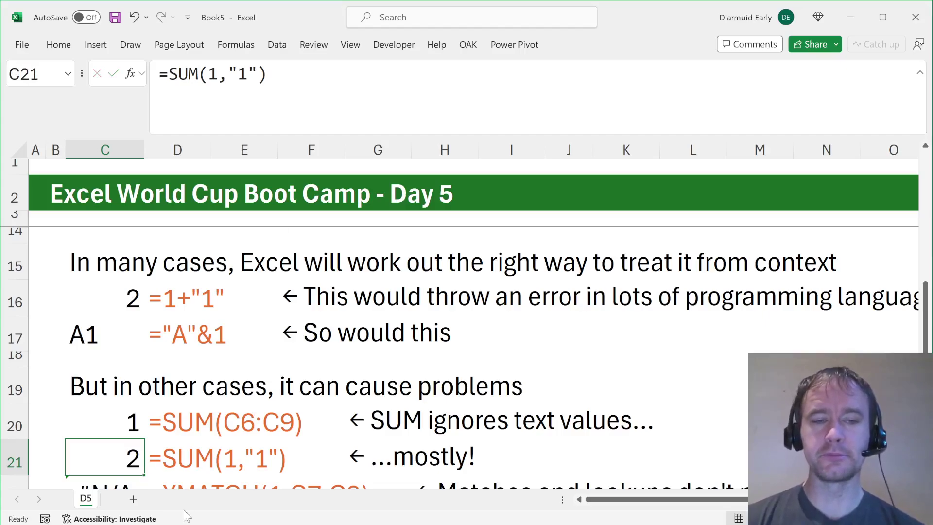
click(126, 413)
click(137, 459)
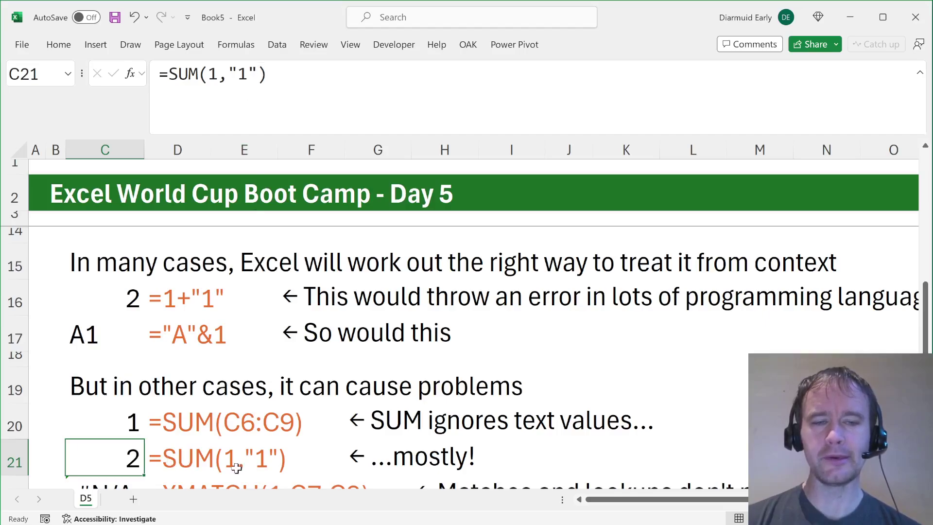
click(374, 455)
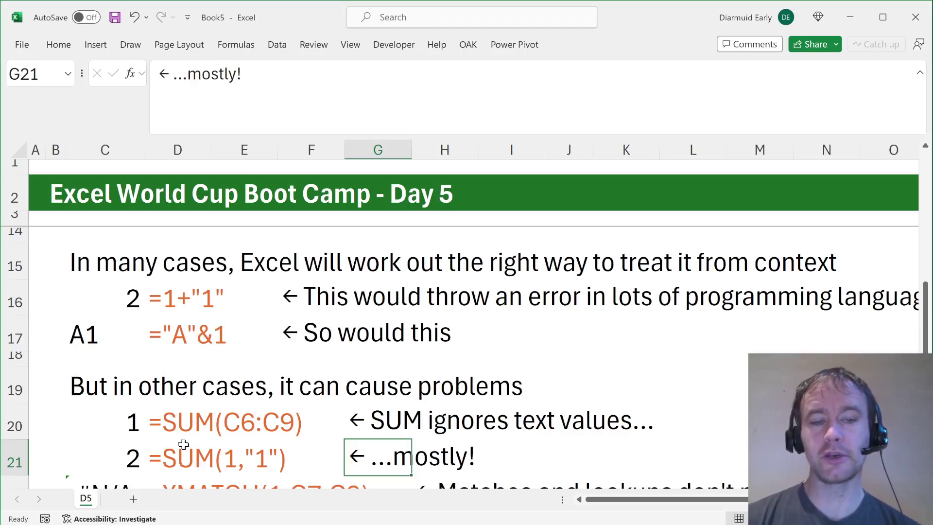
scroll(184, 444, down, 1)
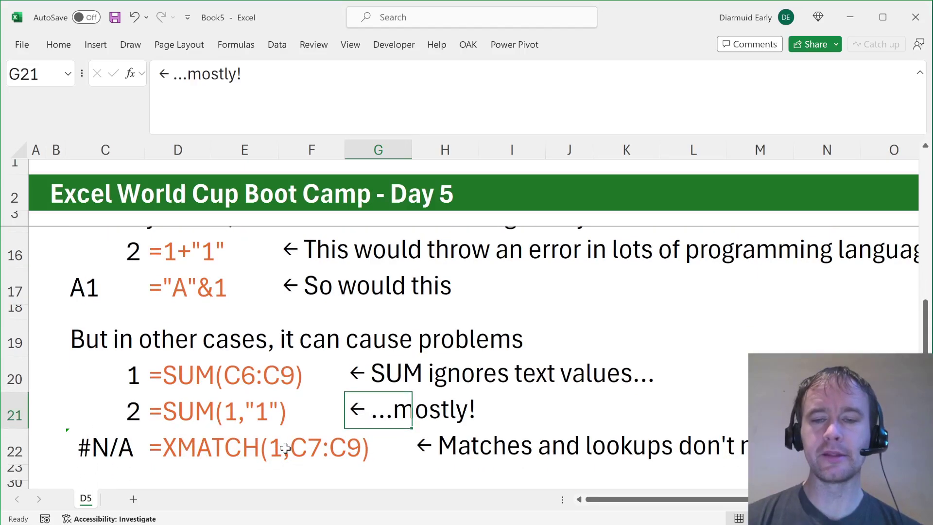
scroll(285, 447, down, 2)
scroll(285, 448, up, 1)
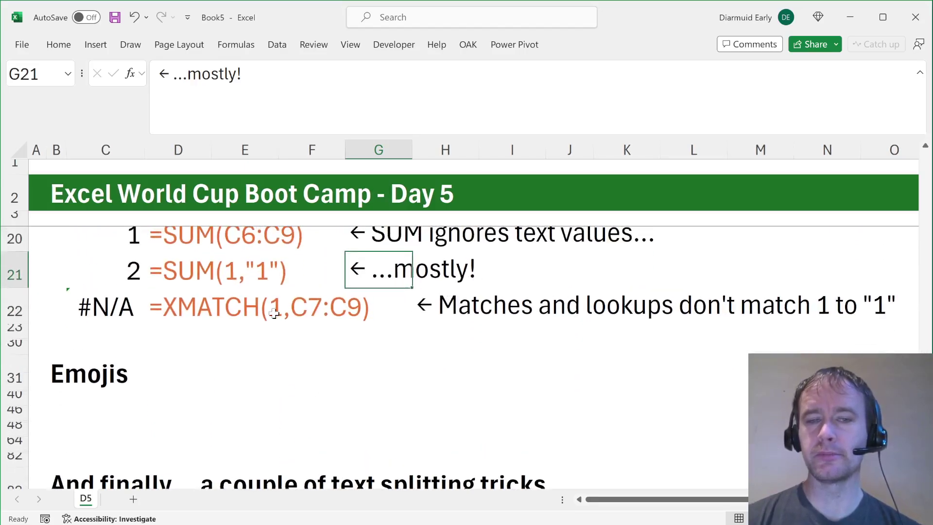
click(120, 310)
click(297, 73)
scroll(197, 318, up, 3)
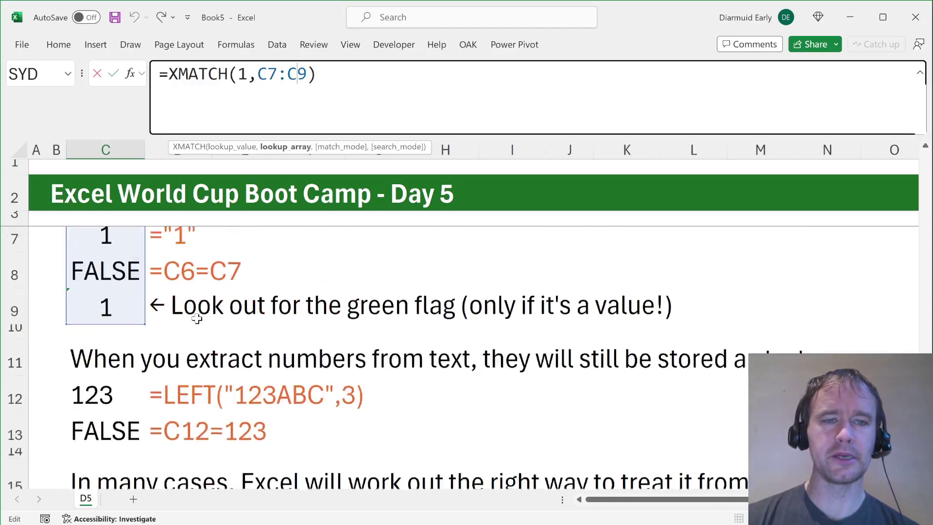
scroll(197, 319, up, 2)
scroll(196, 265, down, 1)
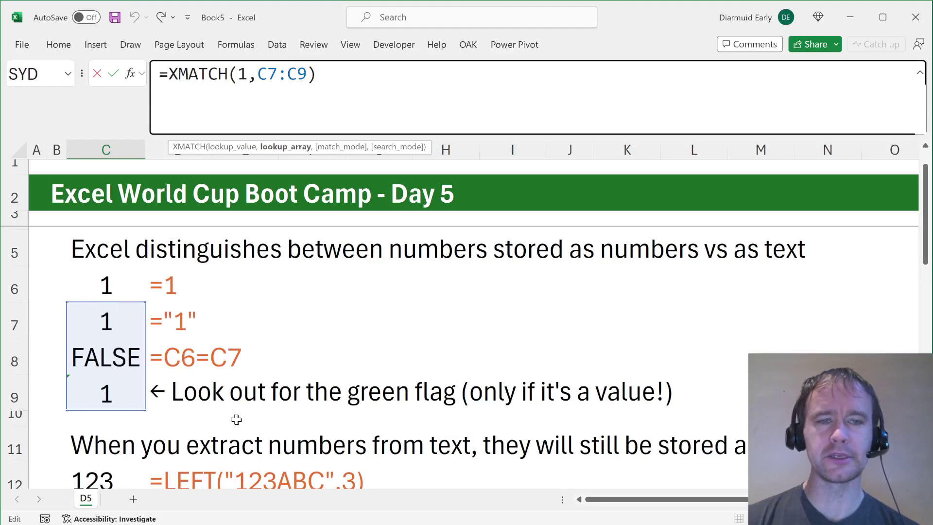
scroll(236, 418, down, 5)
key(Escape)
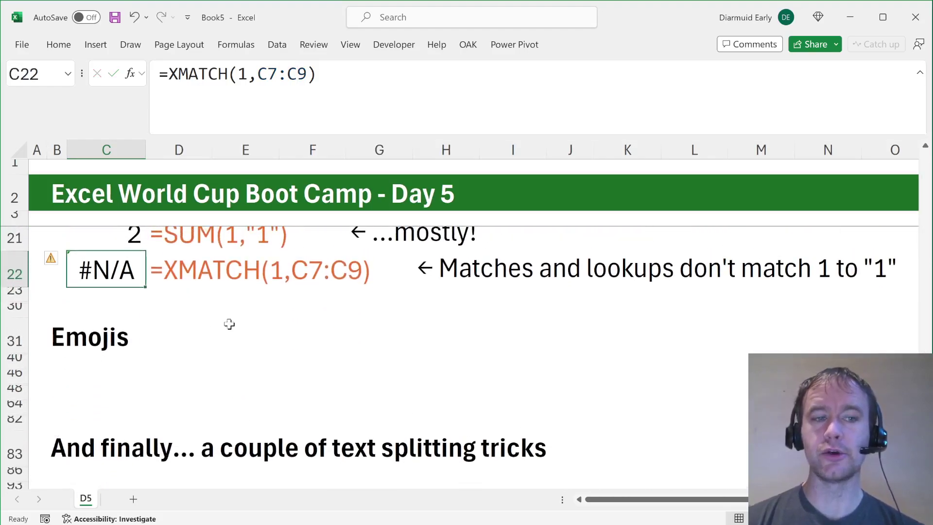
key(Down)
key(shift+Down)
Unhide rows 24–29, then compare the text value 123 in C25 with D25's multiply-by-1 formula
key(ctrl+shift+9)
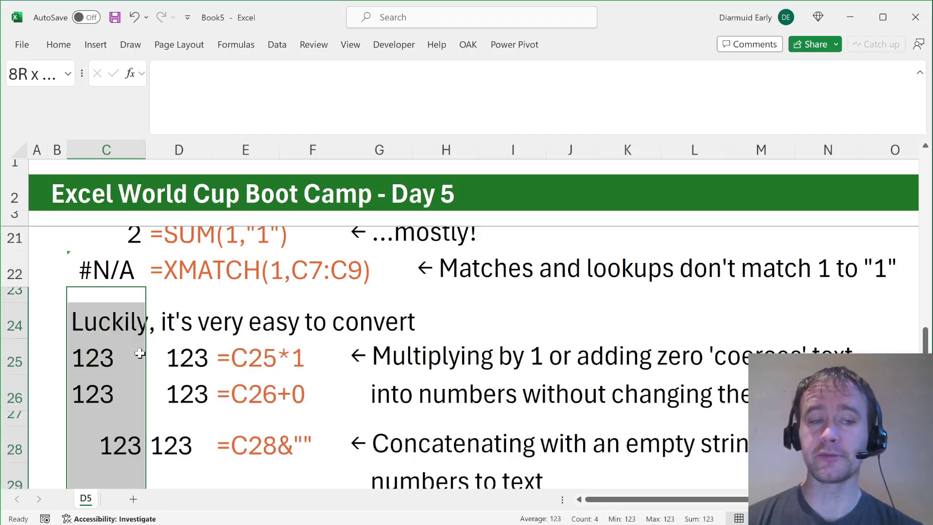
click(101, 362)
key(Down)
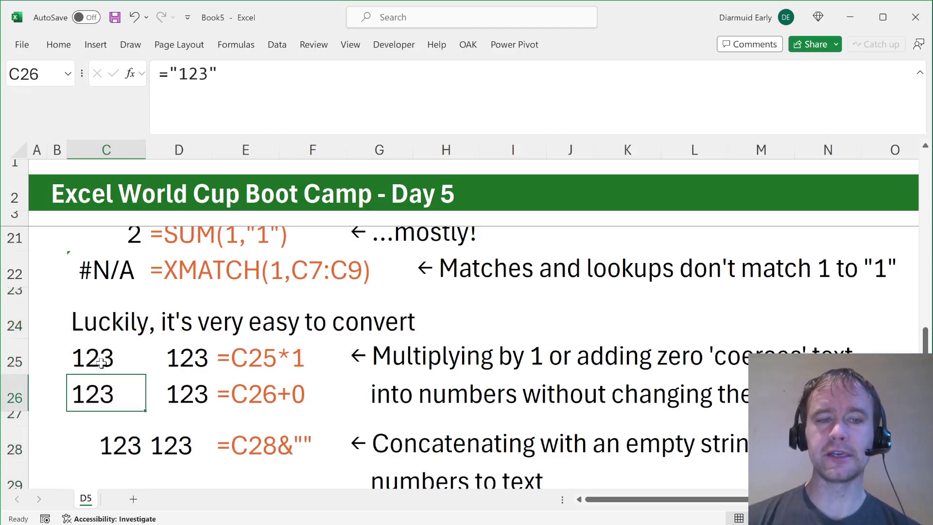
key(Up)
key(Right)
key(Left)
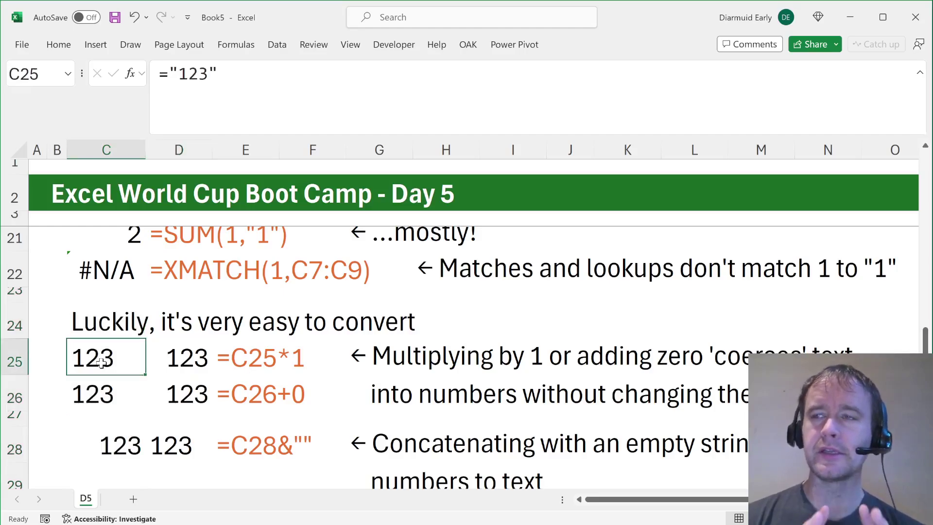
scroll(101, 362, up, 5)
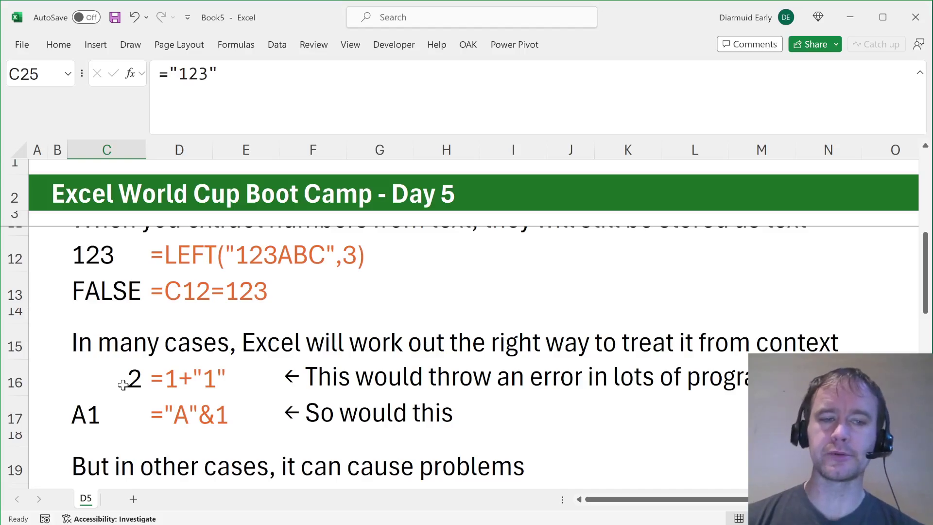
Review the ="A"&1 formula in C17 and =1+"1" in C16, leaving both unchanged
click(95, 416)
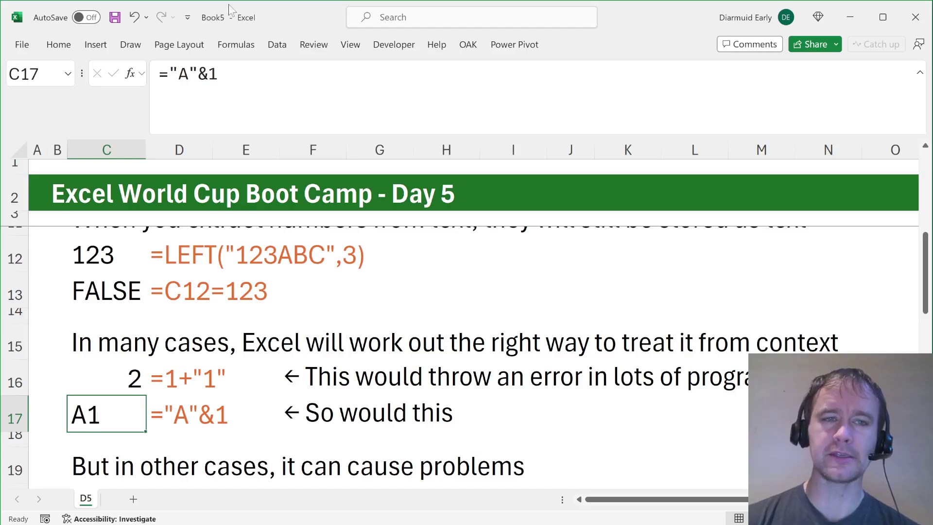
click(200, 75)
key(Escape)
key(Up)
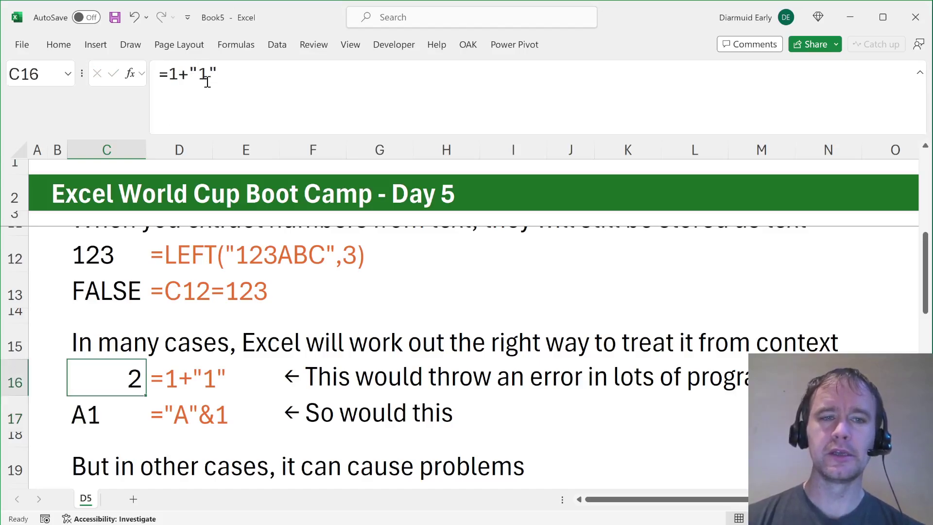
double_click(182, 73)
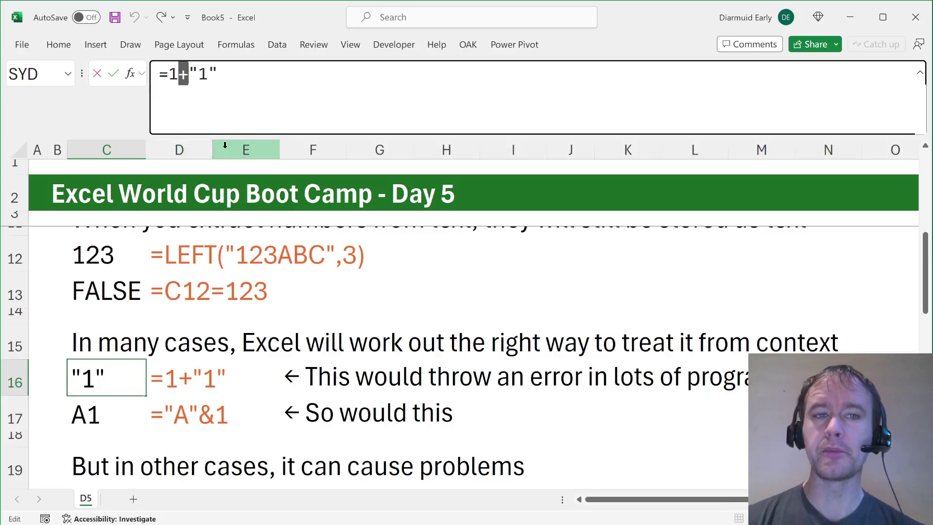
key(ctrl+Return)
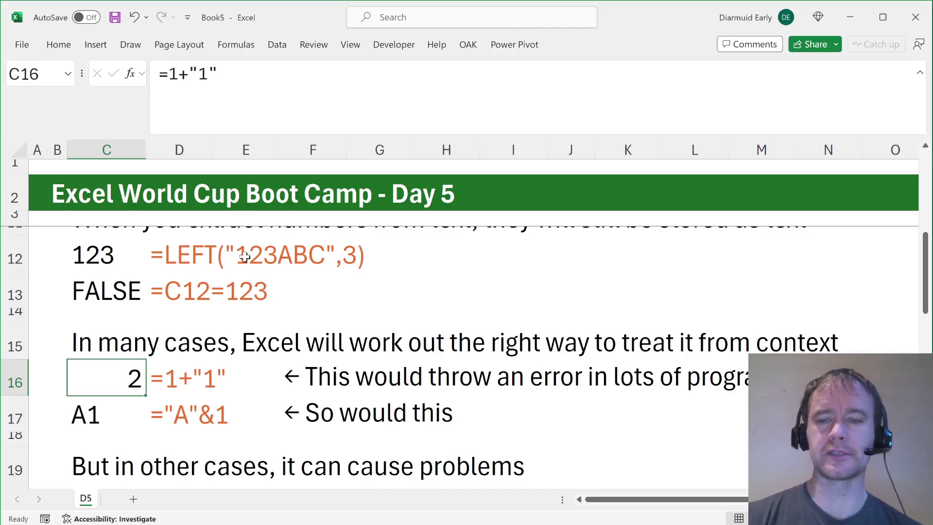
scroll(241, 435, down, 3)
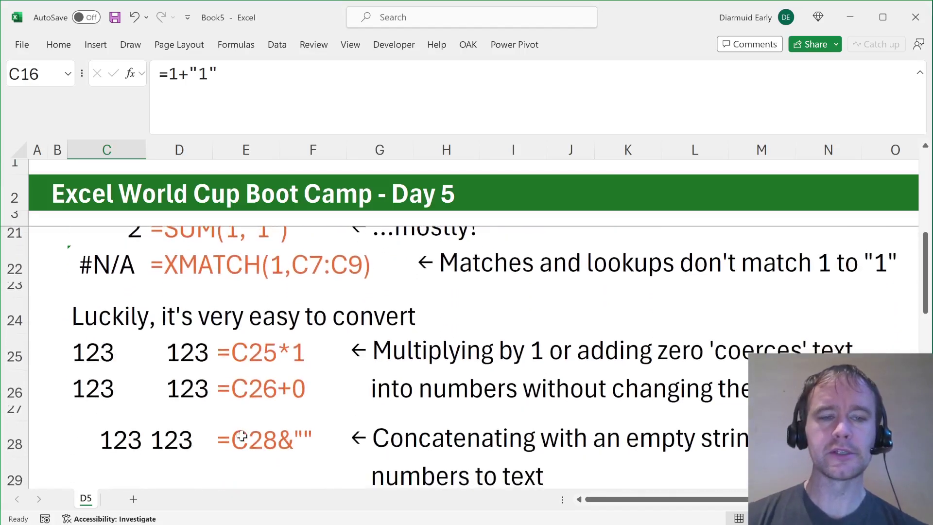
click(181, 362)
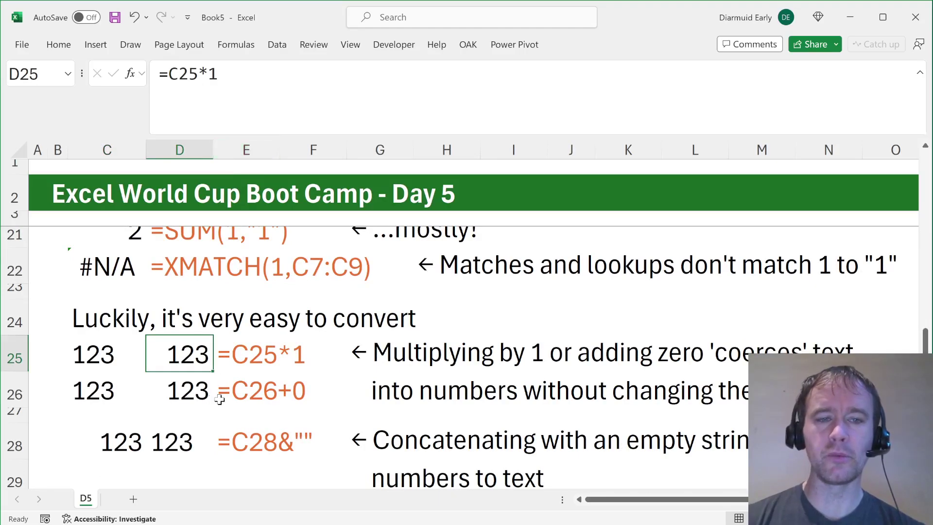
click(185, 396)
scroll(252, 386, down, 1)
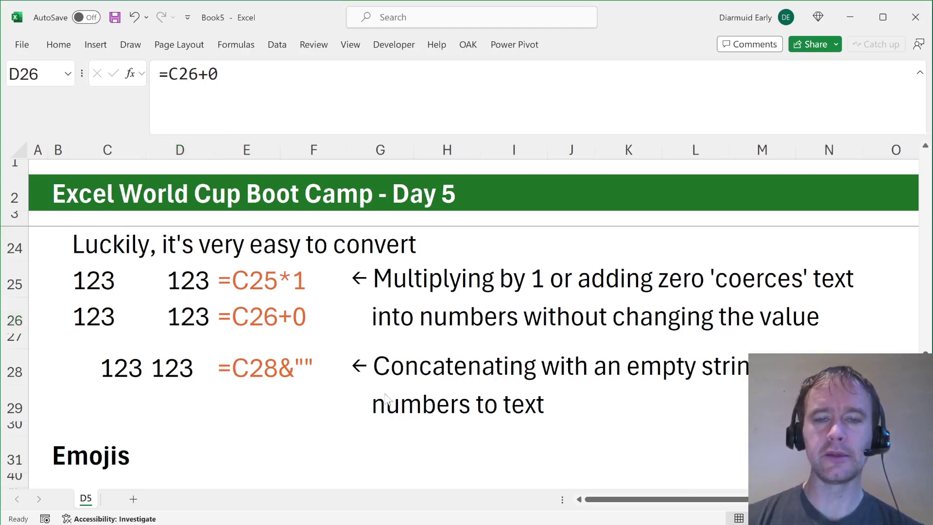
click(103, 363)
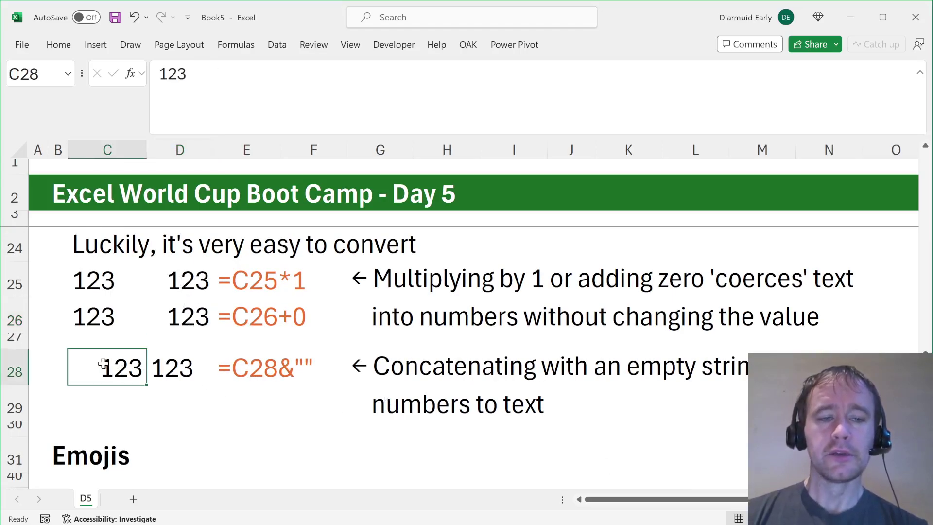
click(178, 368)
click(253, 372)
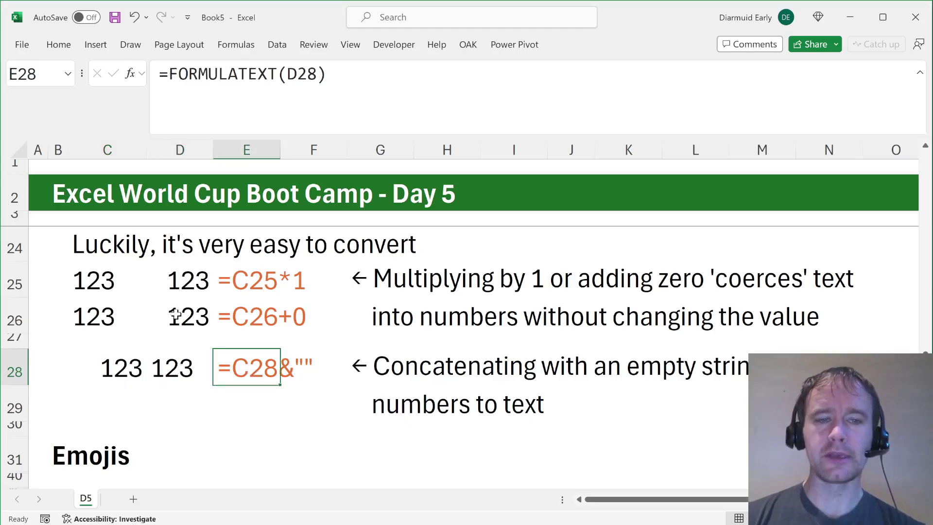
click(169, 380)
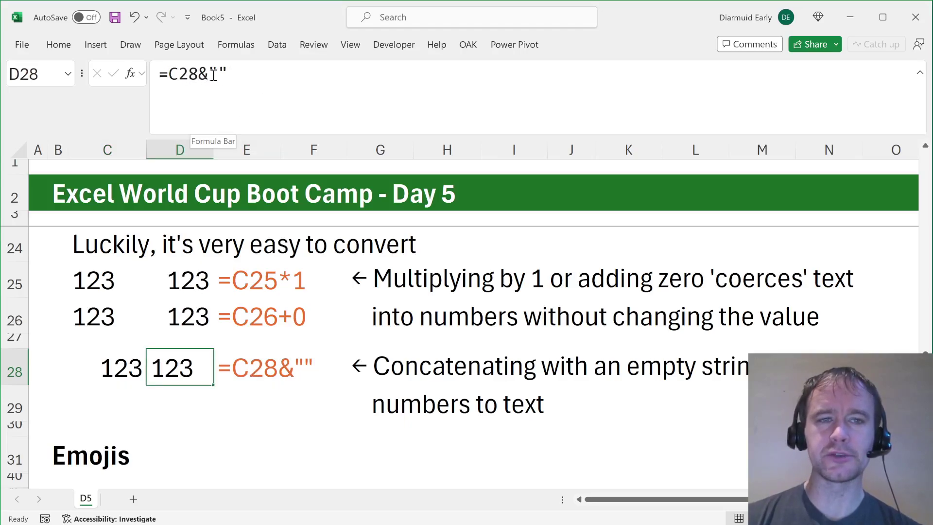
double_click(218, 74)
drag(202, 75, 238, 80)
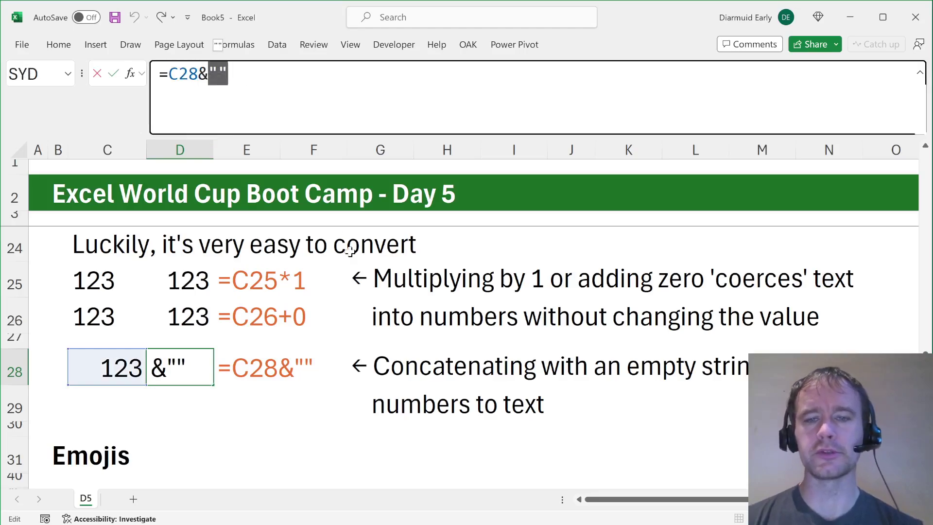
key(Escape)
scroll(351, 416, down, 1)
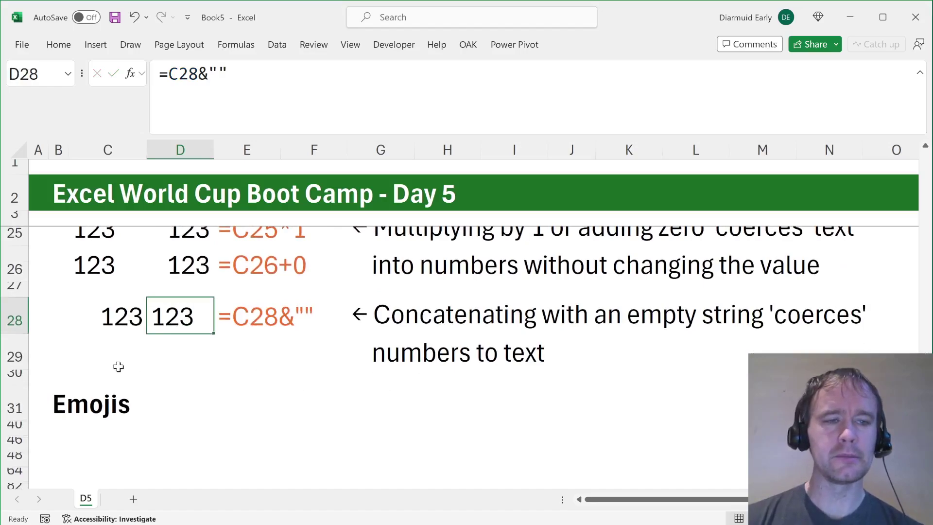
scroll(88, 398, down, 1)
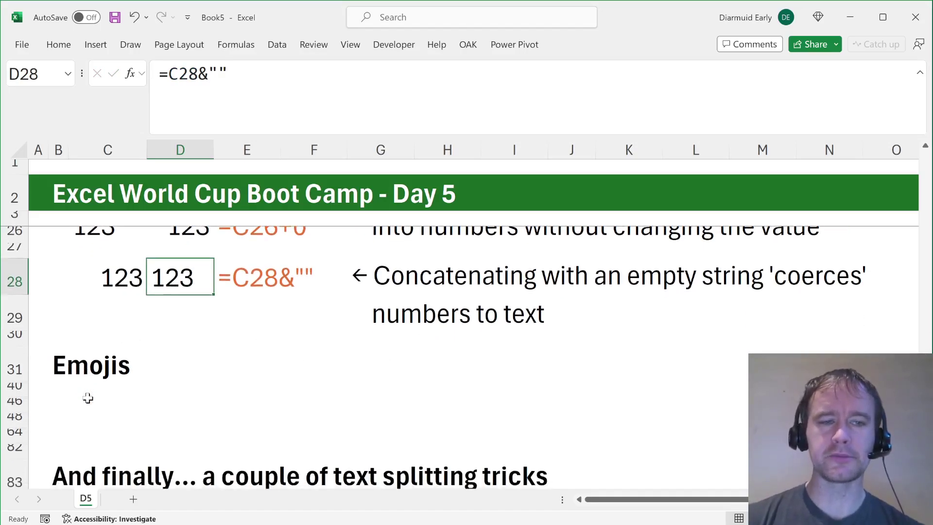
click(72, 365)
Unhide rows 32–39 under the Emojis heading
key(shift+Down)
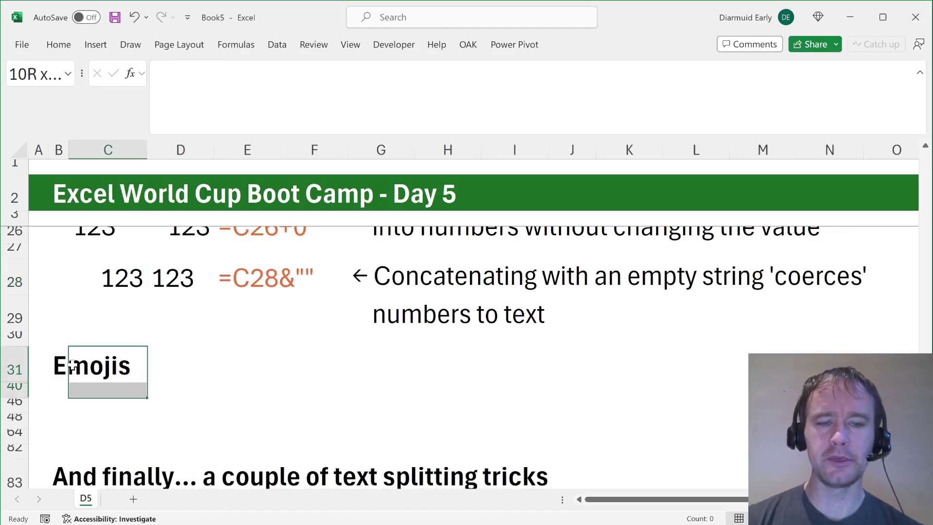
key(ctrl+shift+9)
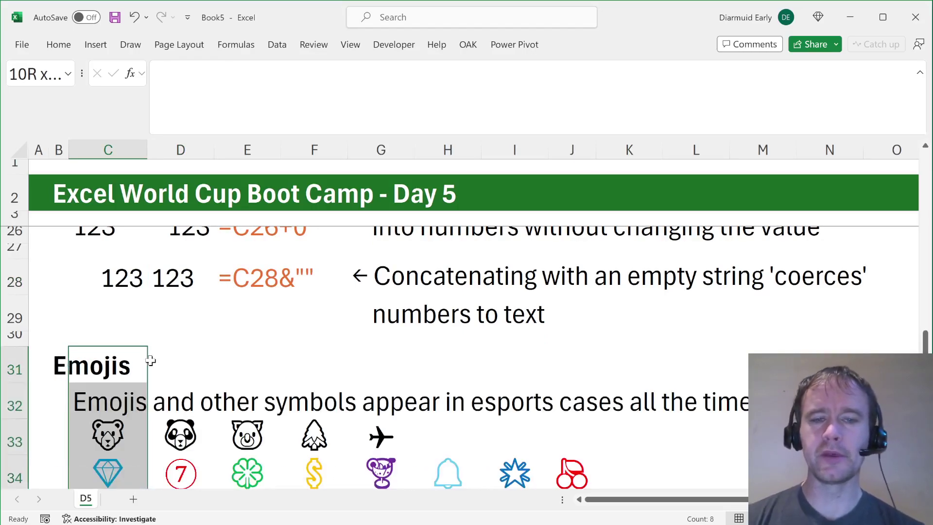
scroll(150, 360, down, 2)
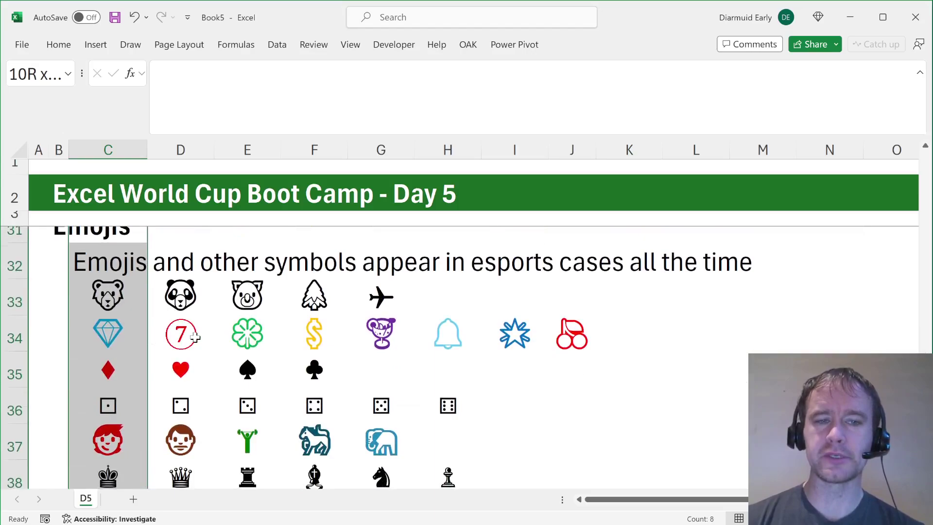
scroll(193, 338, down, 1)
Highlight the animal, symbol, card-suit, dice, people and chess emoji rows, then select rows 40–46
drag(103, 268, 367, 256)
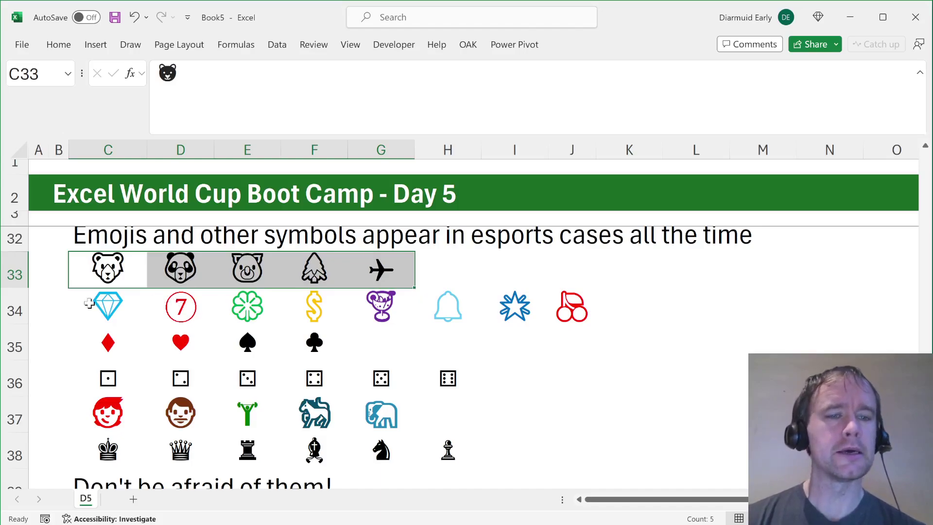
drag(108, 306, 562, 307)
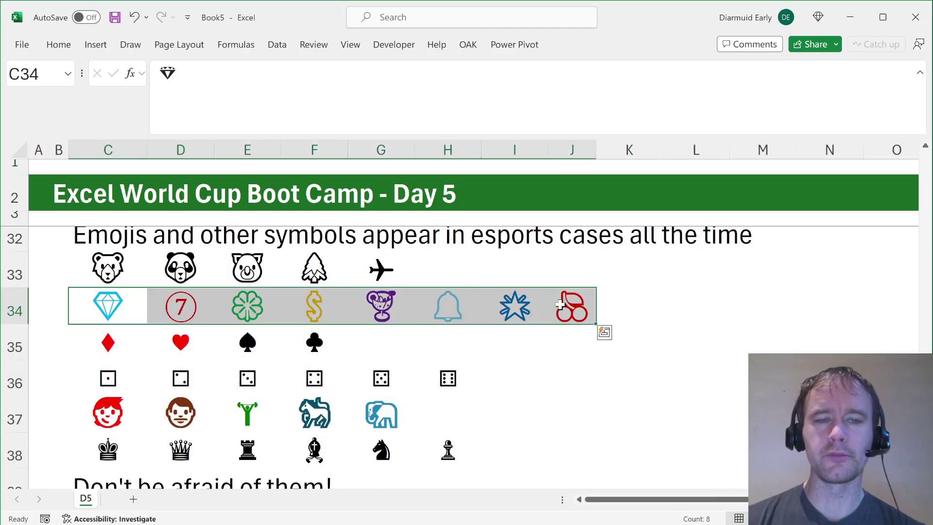
drag(105, 349, 316, 347)
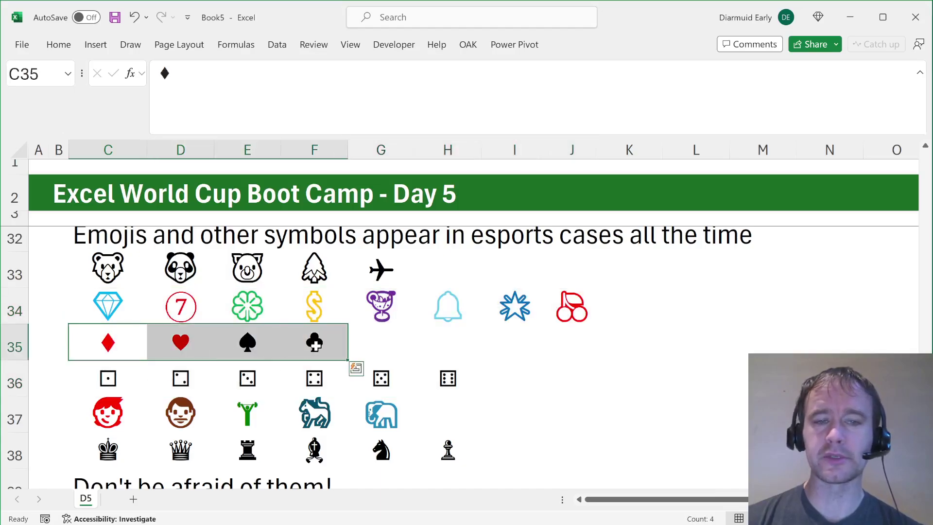
drag(104, 376, 428, 371)
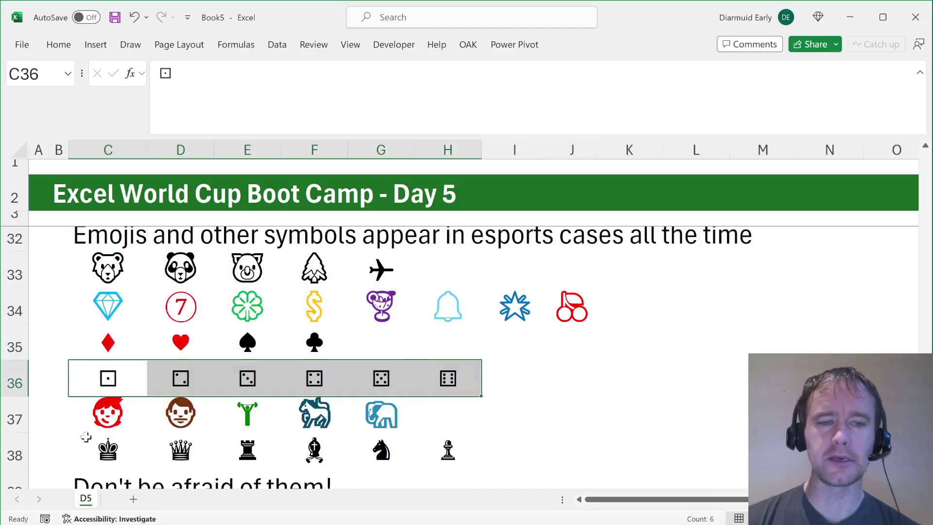
drag(88, 416, 389, 420)
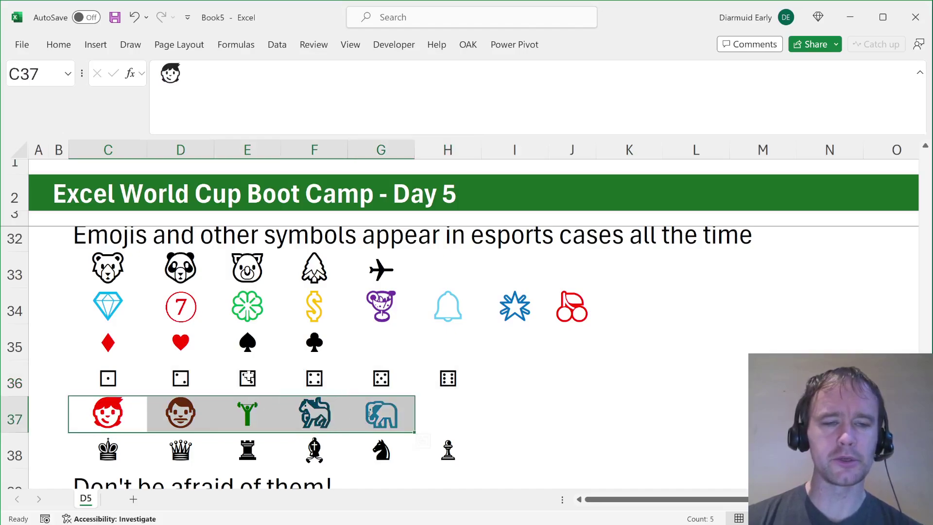
drag(86, 456, 462, 454)
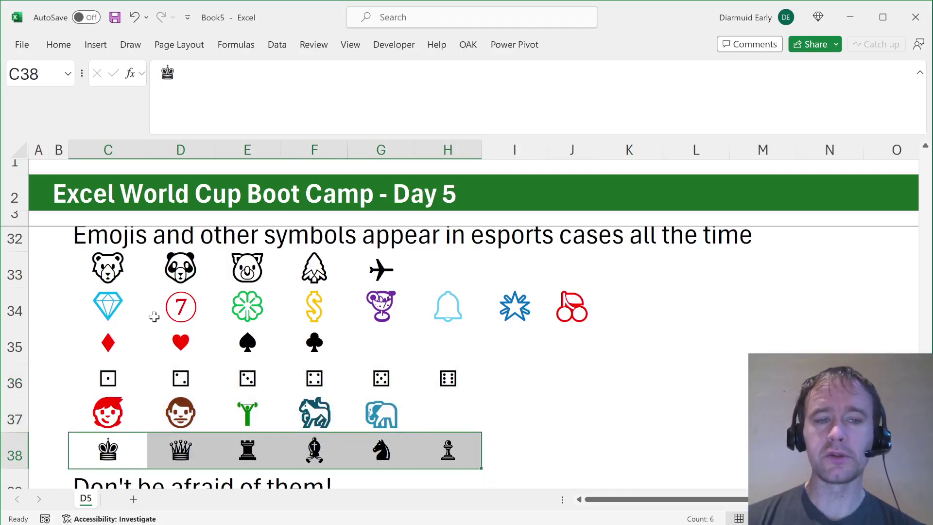
scroll(235, 380, down, 2)
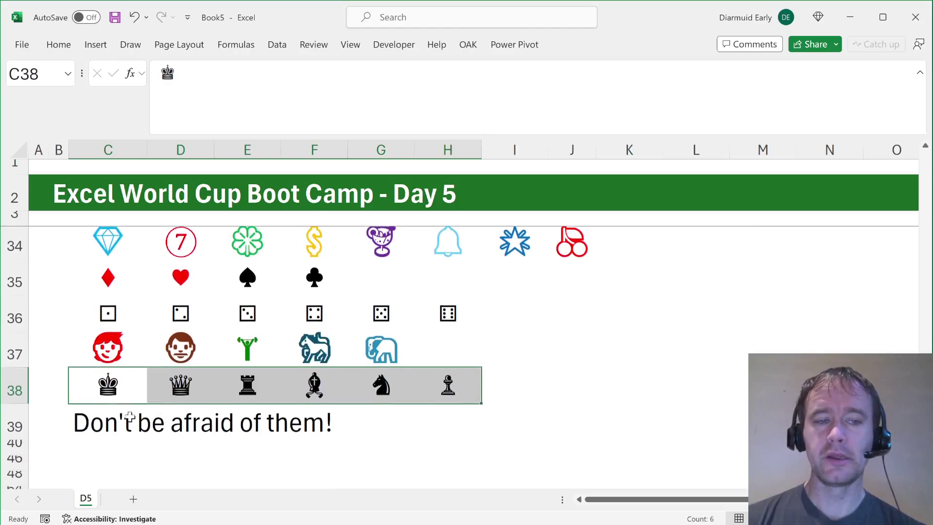
drag(102, 431, 97, 435)
Inspect the 'type them in a cell' and 'put them in a formula' notes and I43's COUNTIFS formula
scroll(97, 435, down, 3)
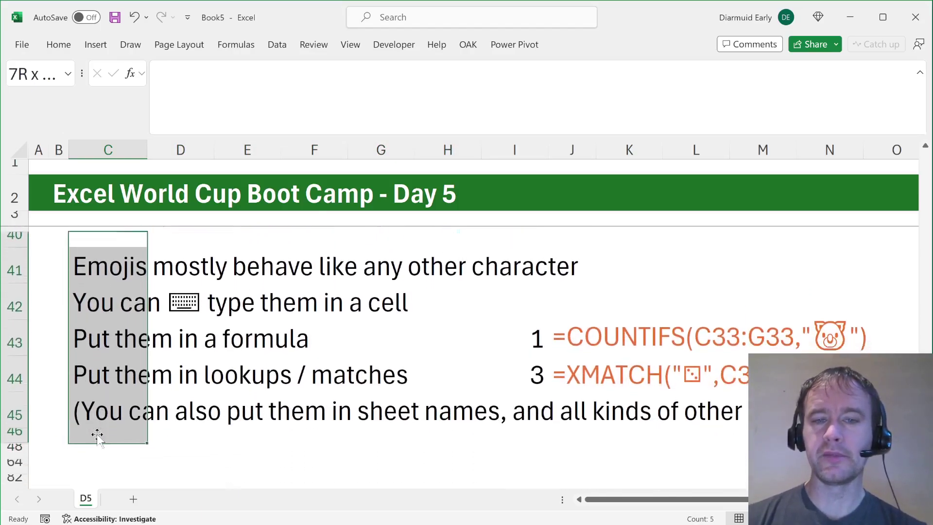
click(96, 300)
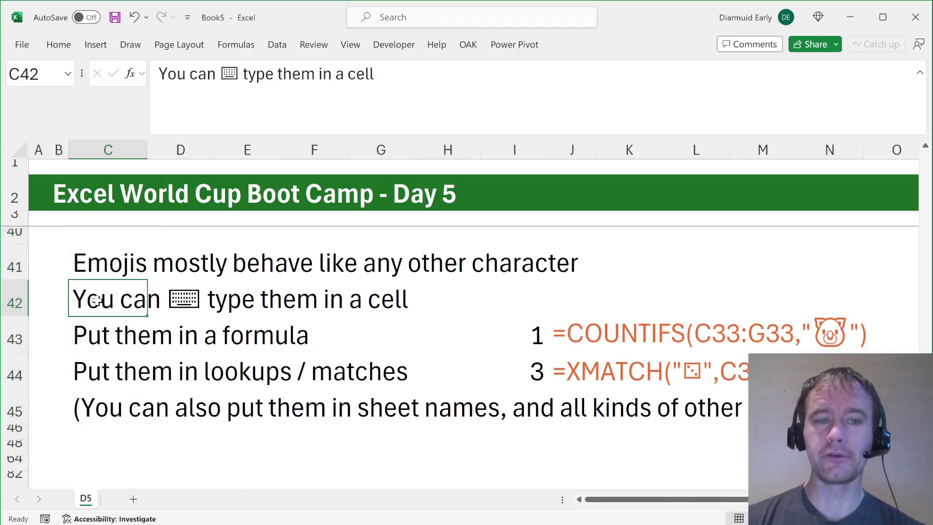
click(113, 335)
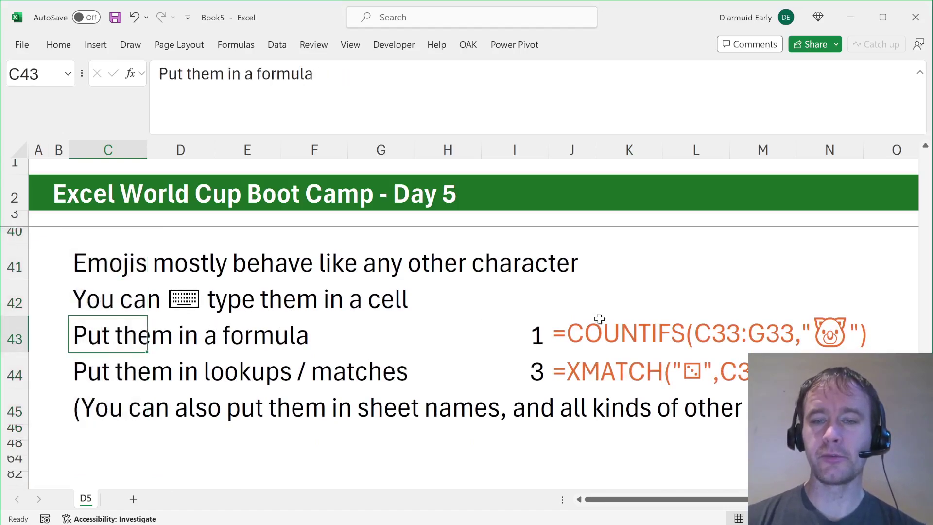
click(573, 334)
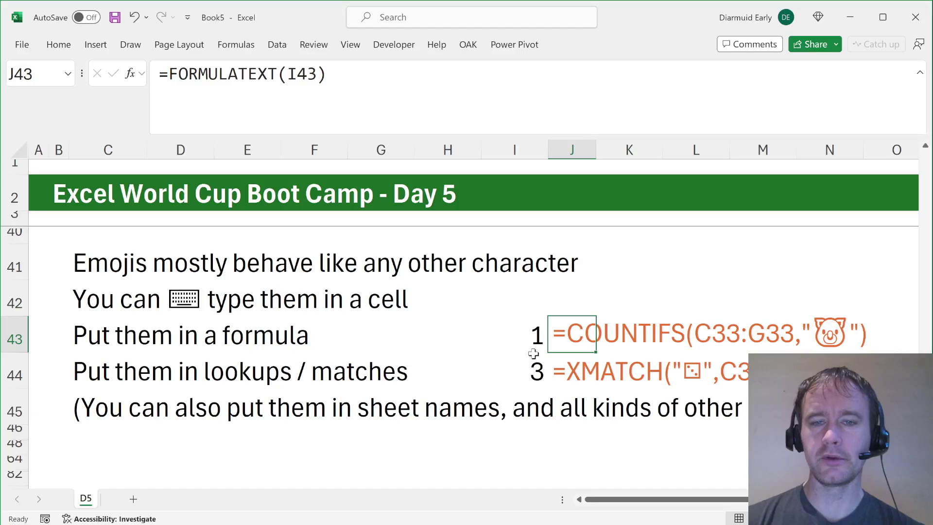
click(533, 337)
click(422, 119)
scroll(374, 371, up, 2)
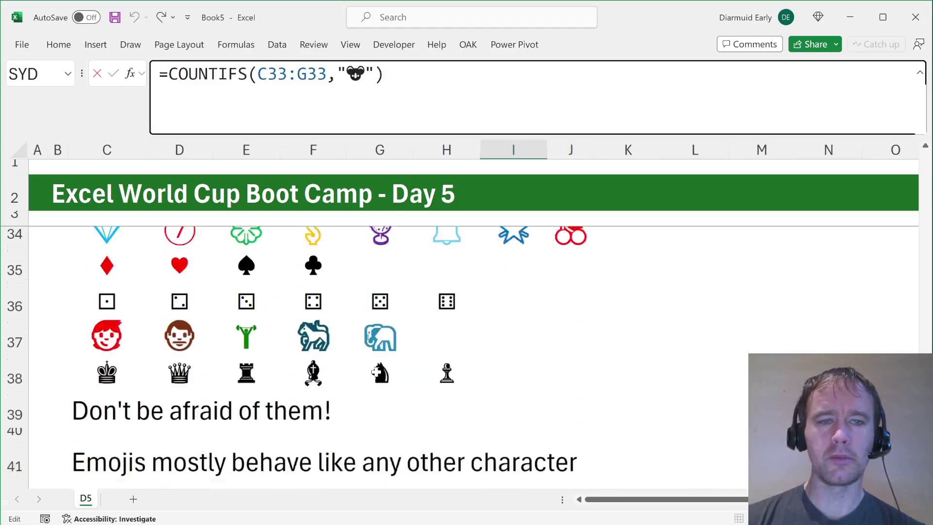
scroll(374, 372, up, 1)
key(Escape)
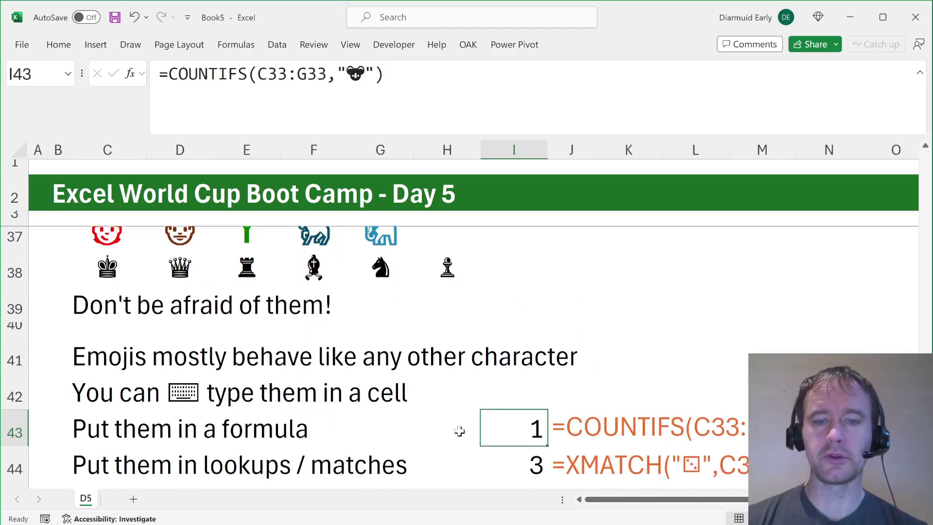
Inspect the XMATCH result in I44 and the COUNTIFS formula text in J43
scroll(459, 431, down, 3)
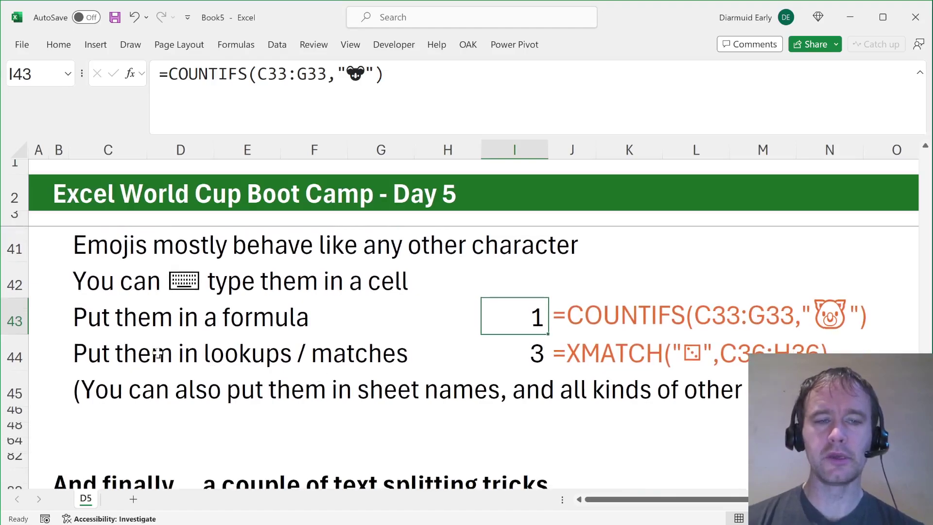
scroll(529, 363, down, 1)
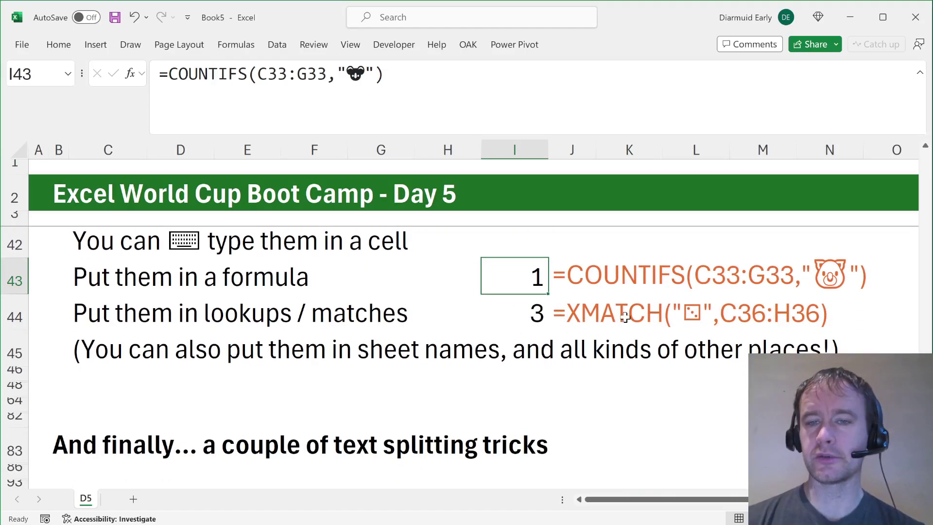
click(521, 324)
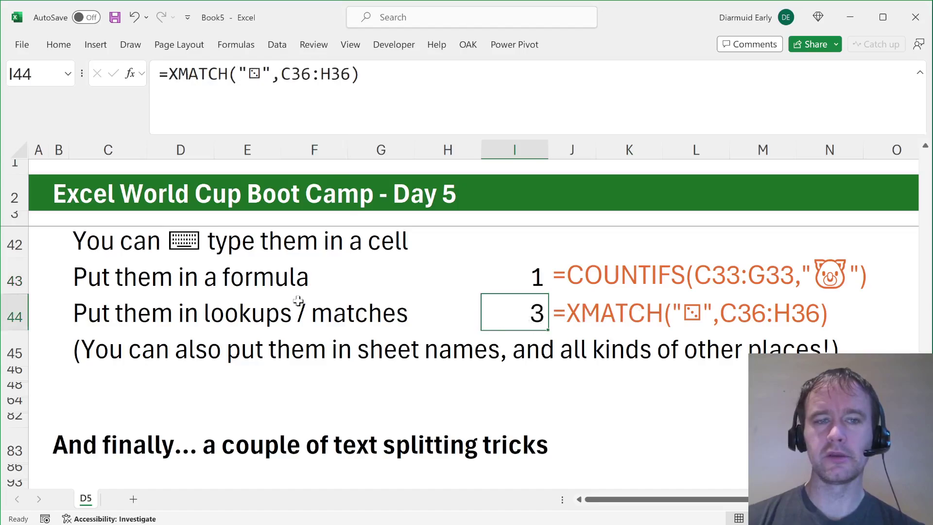
scroll(298, 301, up, 3)
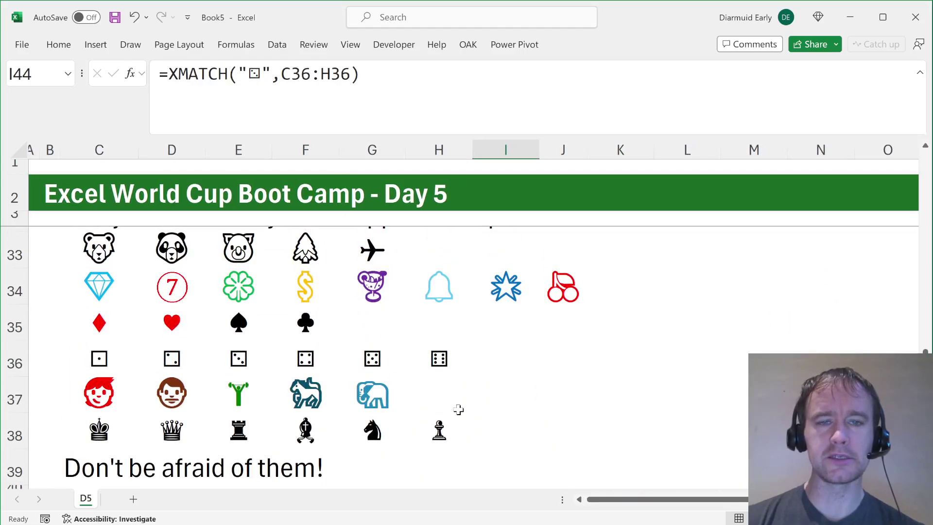
scroll(458, 410, down, 2)
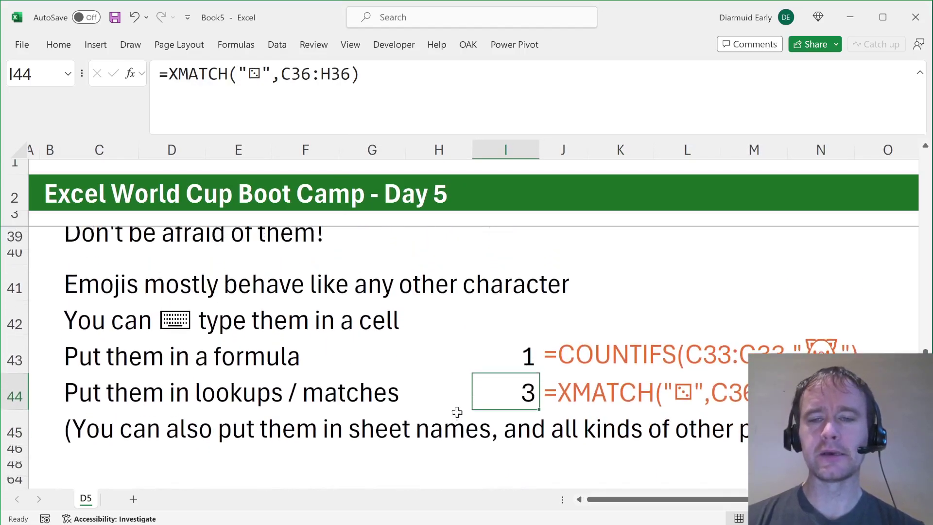
click(544, 356)
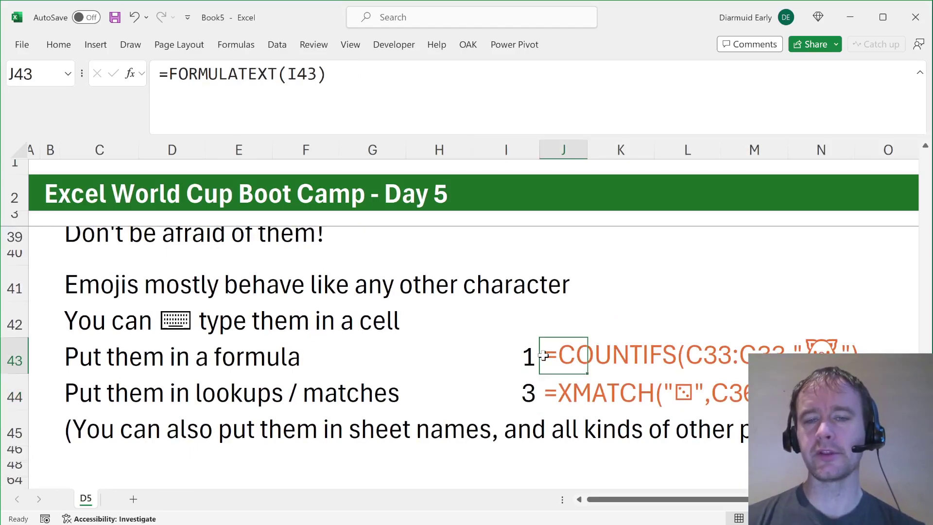
Delete the koala criterion from the end of I43's COUNTIFS formula
click(481, 358)
drag(339, 74, 485, 98)
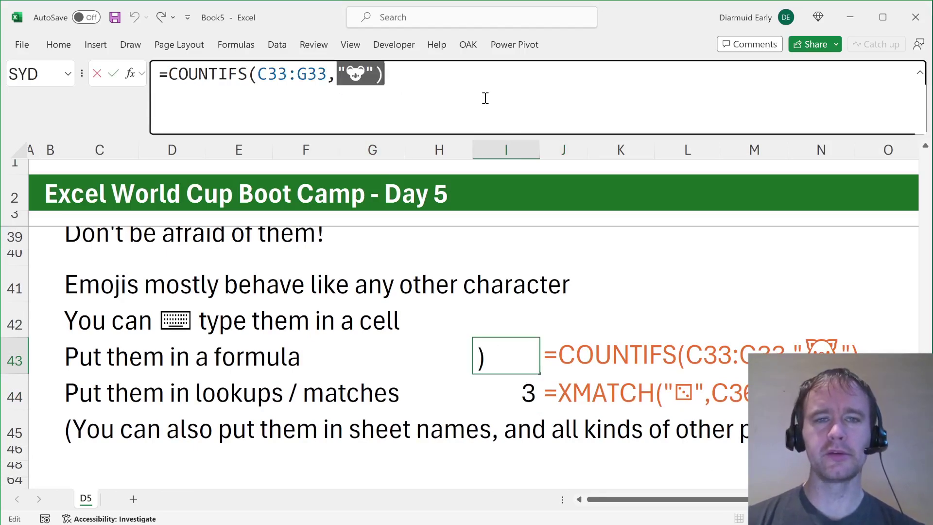
key(BackSpace)
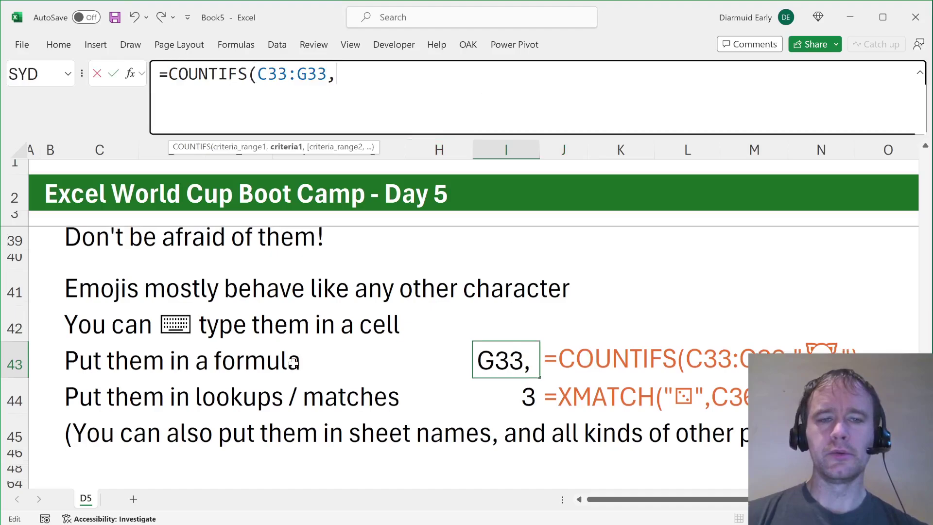
scroll(294, 363, up, 2)
Try searching 'kni' in the emoji picker, cancel, then delete the "🐨") criterion again
key(super+period)
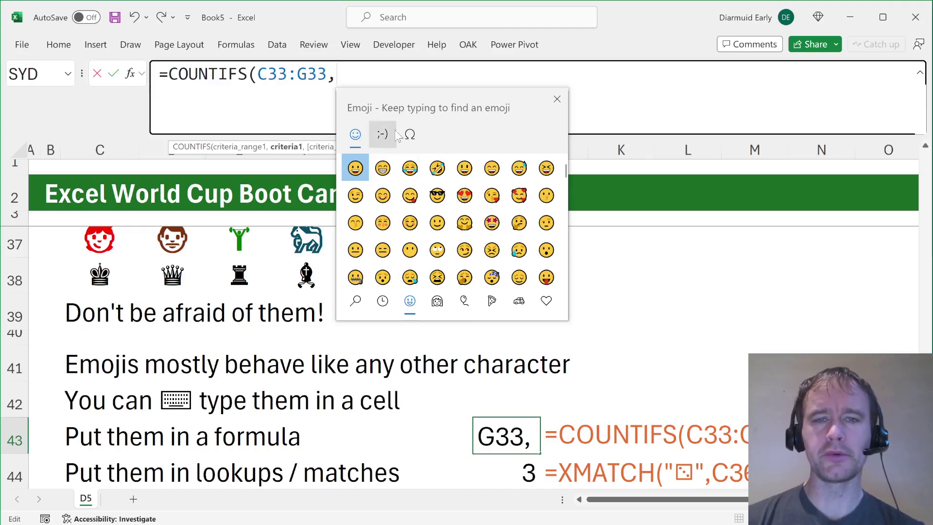
text(kni)
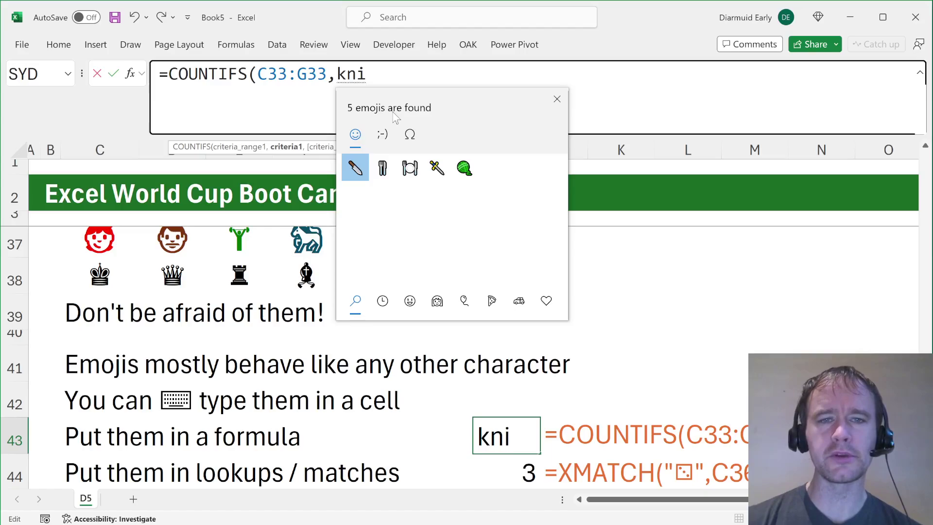
key(BackSpace)
key(BackSpace)
key(BackSpace)
key(Escape)
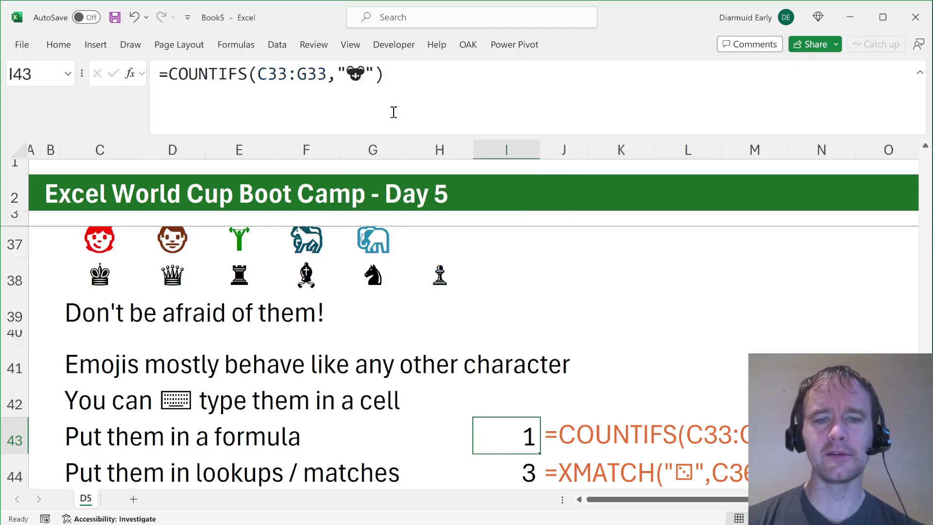
drag(340, 74, 403, 88)
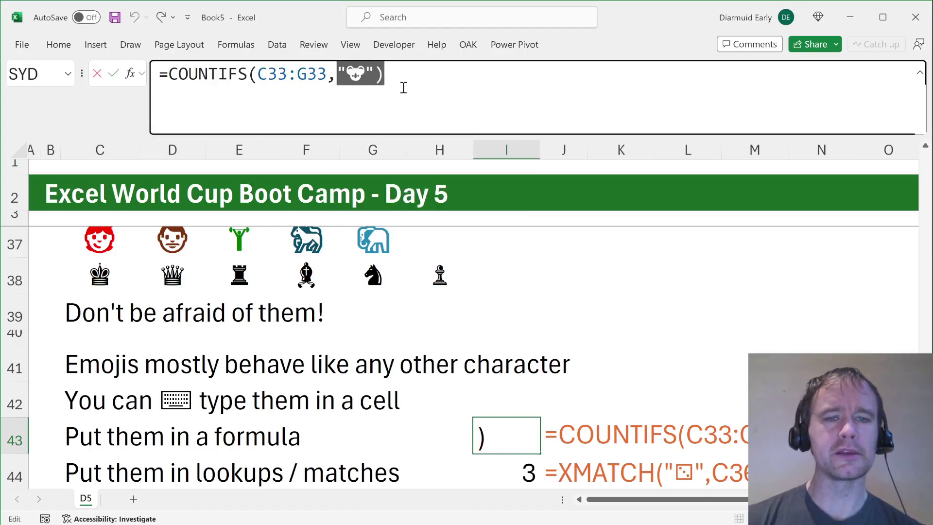
key(BackSpace)
Make I43 read =COUNTIFS(C33:G33,"🐼") by converting the D33 reference to its panda value with F9
scroll(267, 298, up, 2)
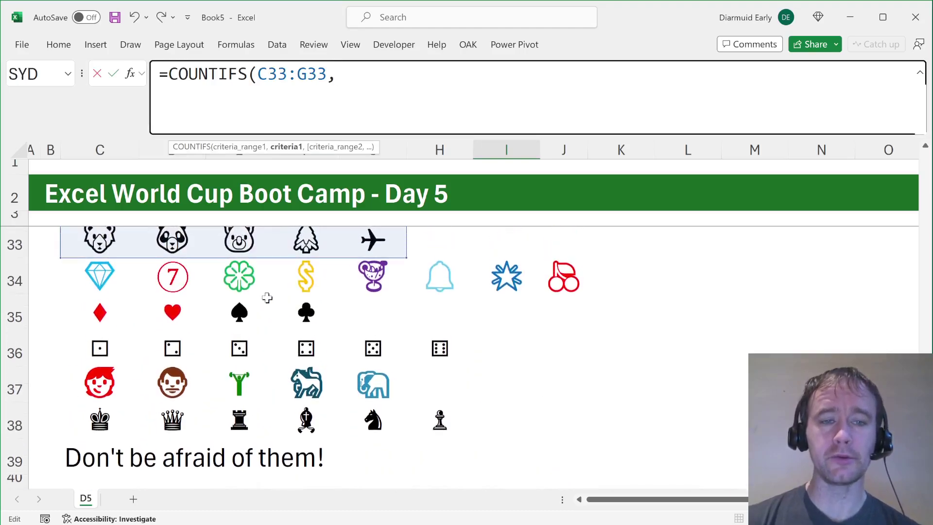
scroll(268, 298, up, 1)
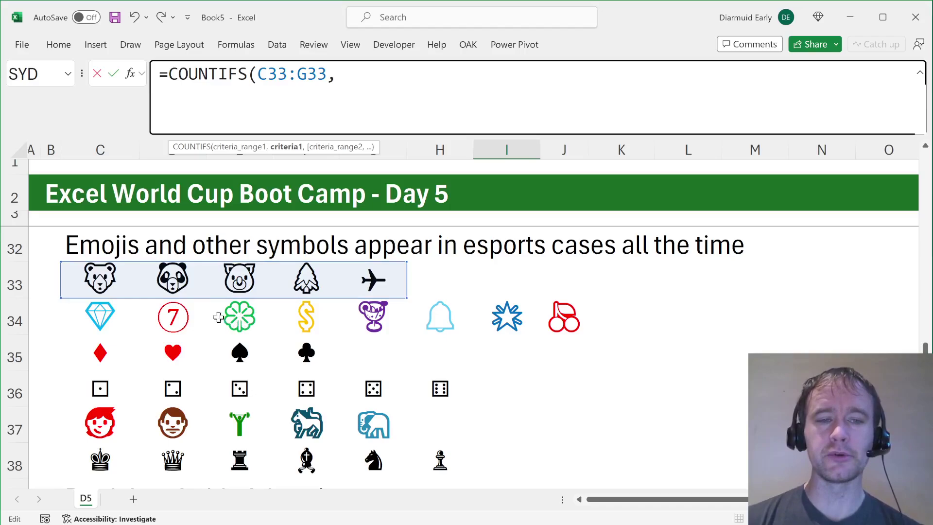
click(173, 276)
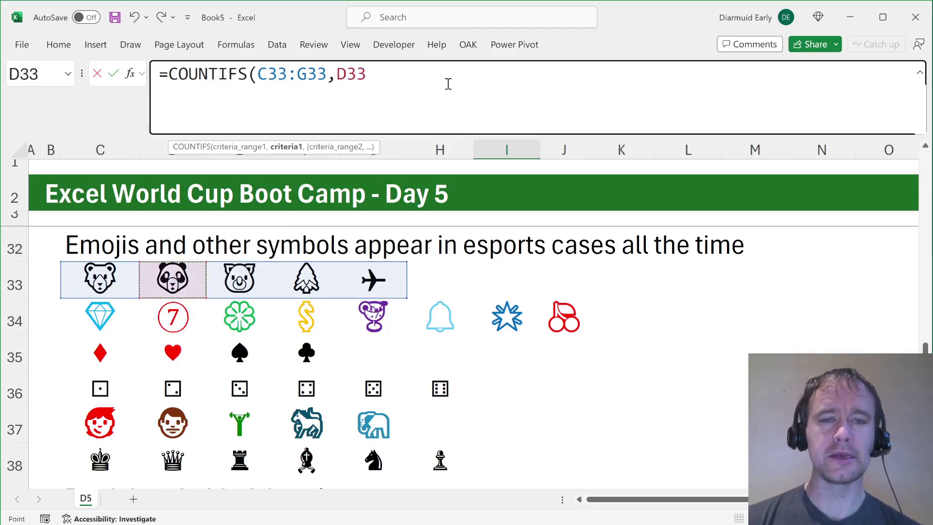
double_click(352, 75)
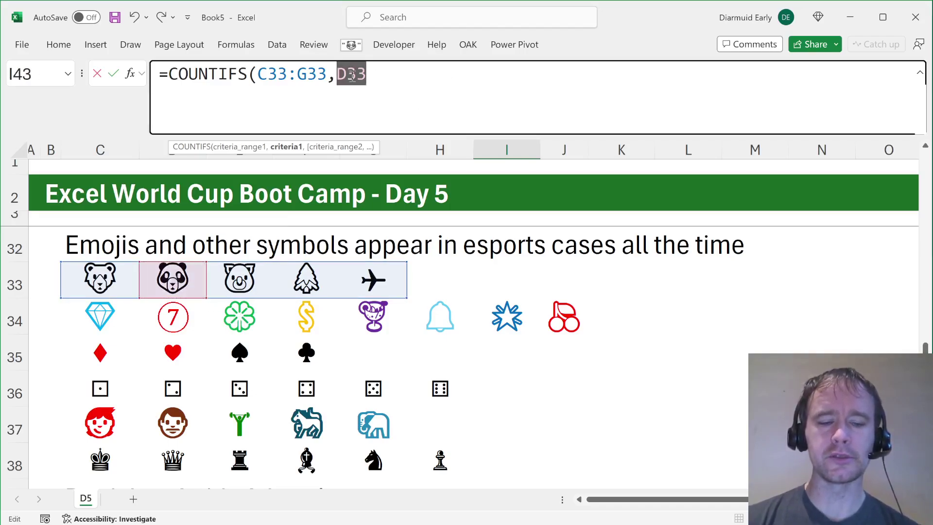
key(F9)
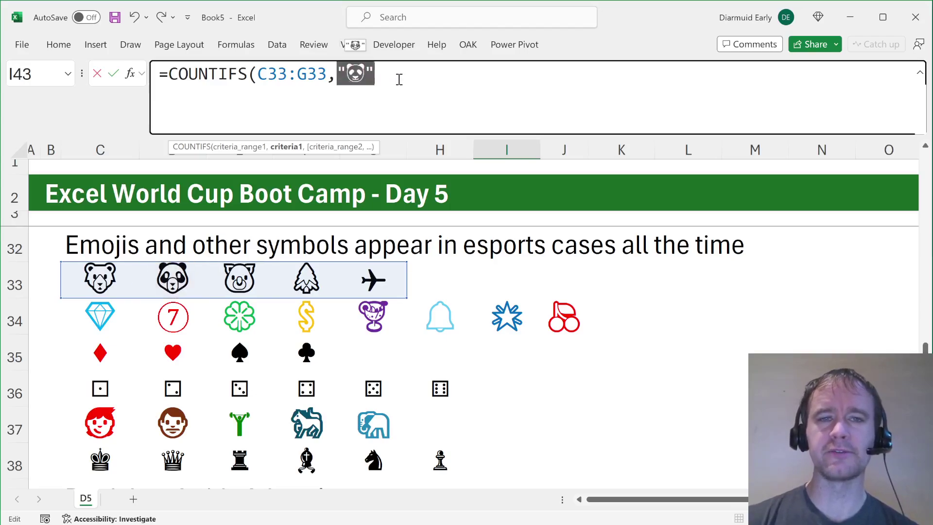
click(400, 79)
text())
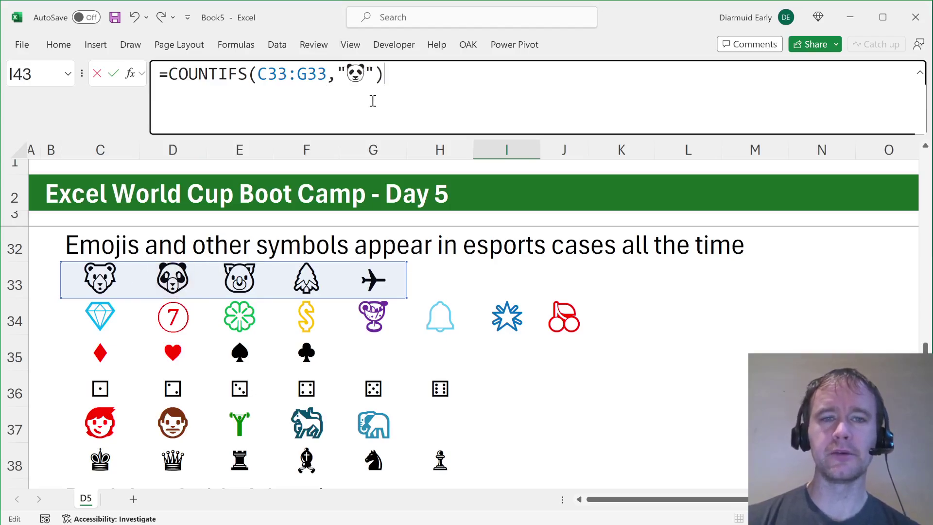
key(Return)
Try adding an emoji to the D5 sheet name via the emoji picker, then cancel
scroll(401, 349, down, 2)
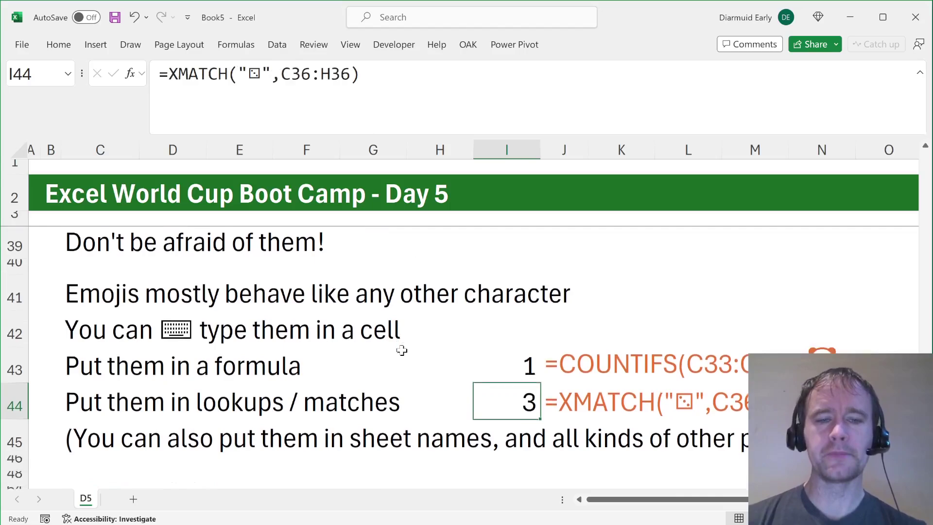
scroll(400, 349, down, 1)
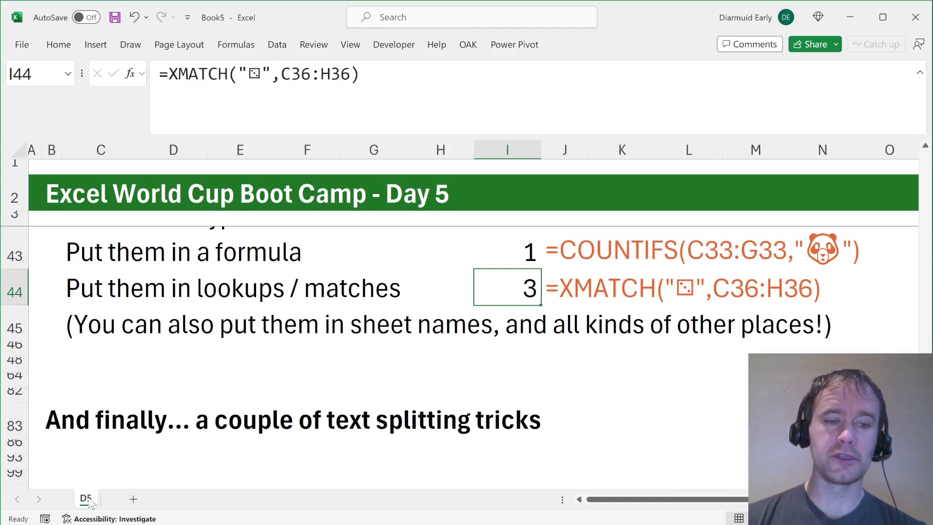
double_click(88, 498)
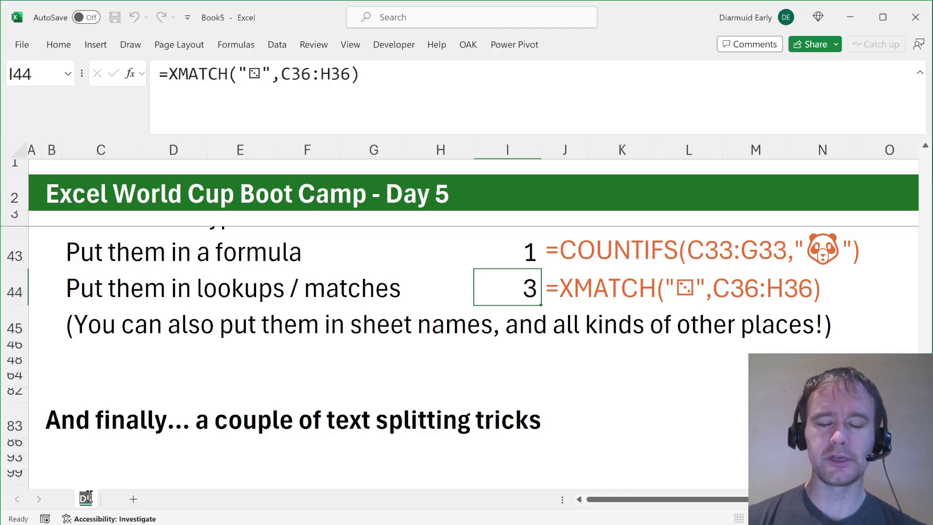
key(super+period)
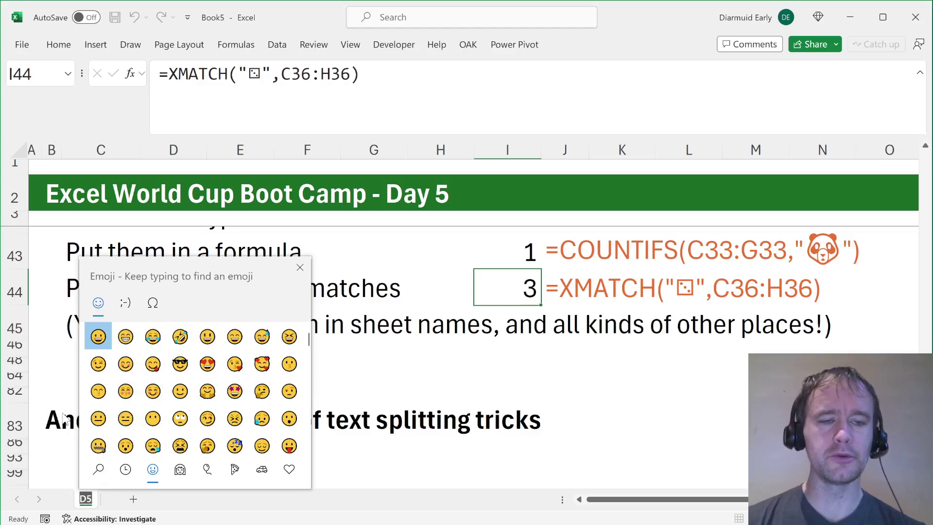
key(Escape)
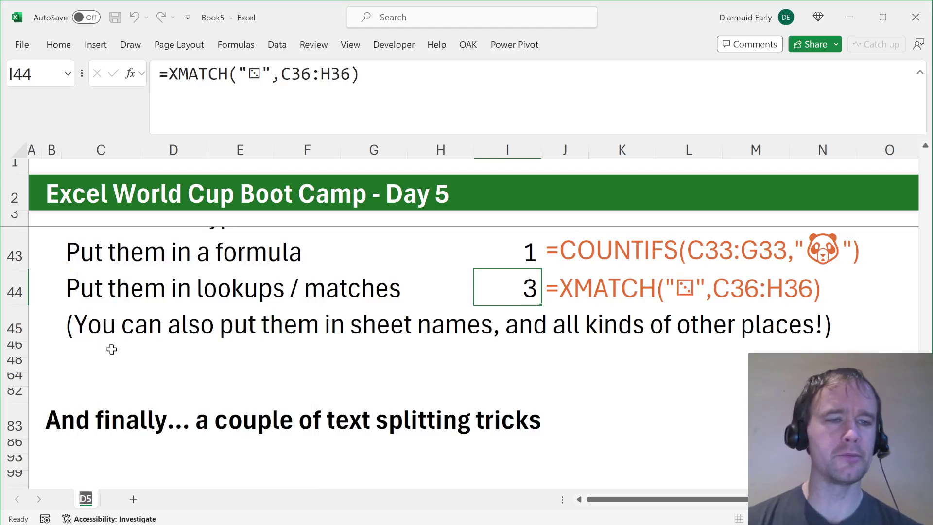
Select C46:C48 and unhide row 47 with the 'wobbles' note
click(87, 337)
key(Down)
key(shift+Down)
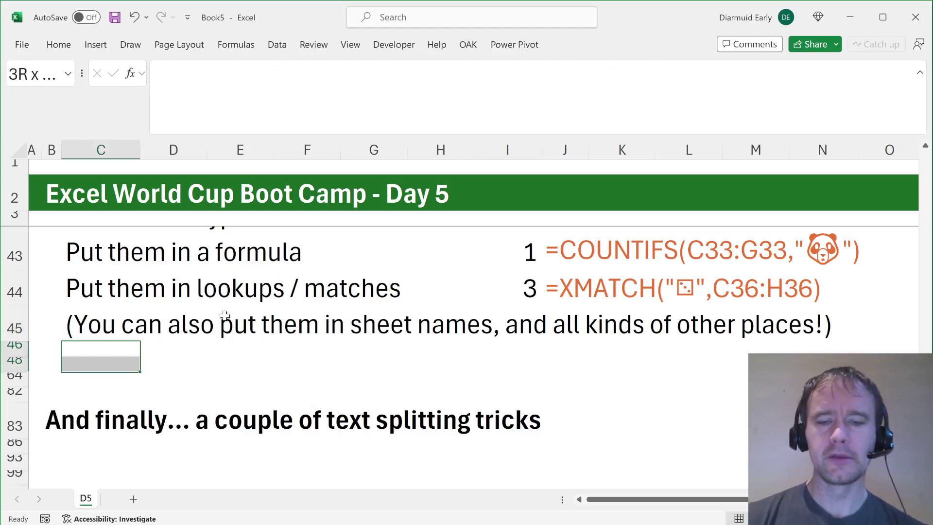
key(ctrl+shift+9)
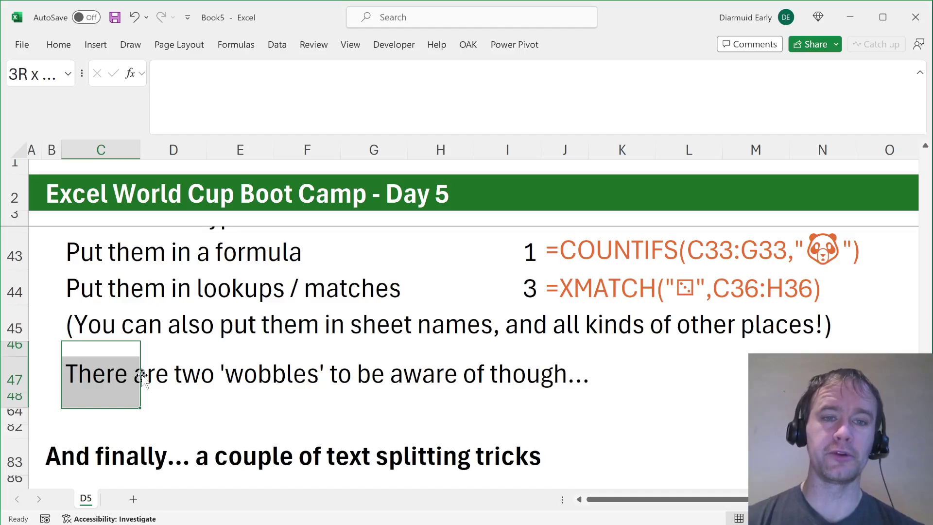
Inspect the bear, panda and pig emojis in C33:E33 and the emojis in C37:D37, then select C47
scroll(168, 351, up, 3)
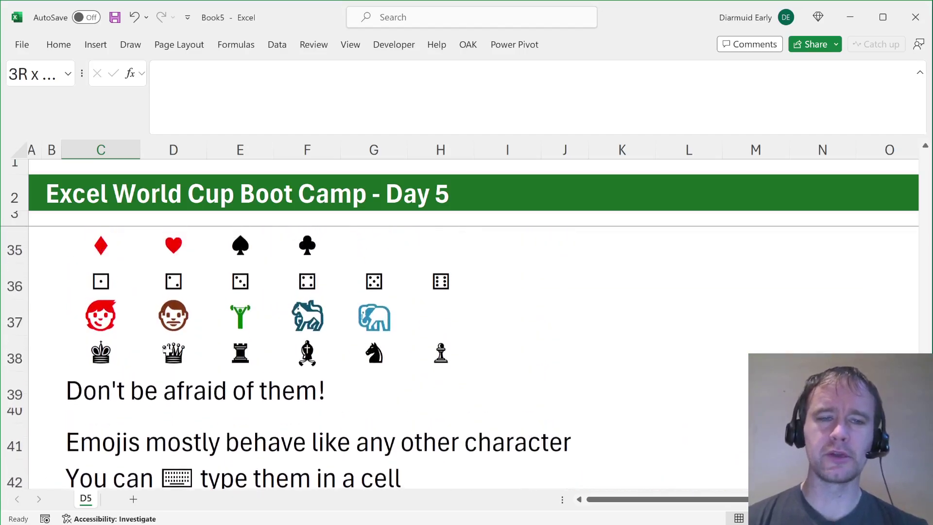
scroll(168, 351, up, 3)
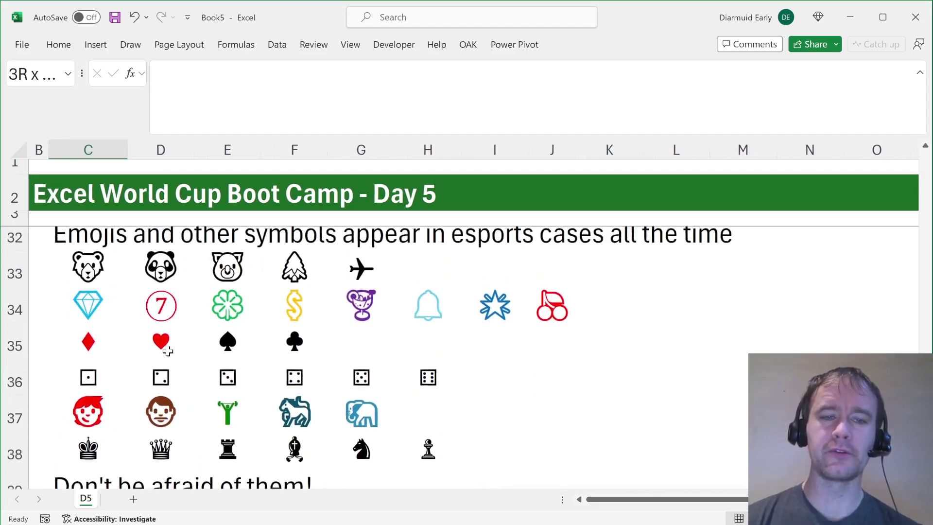
click(86, 273)
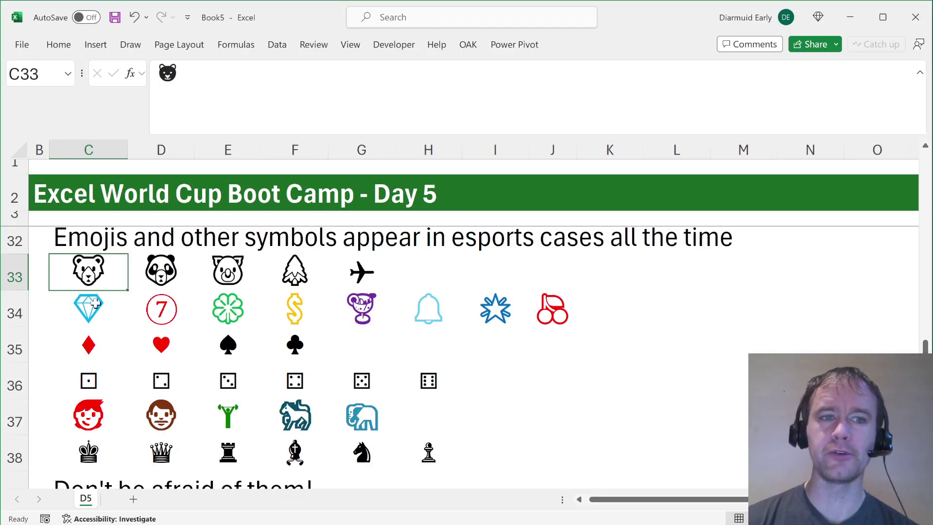
click(163, 272)
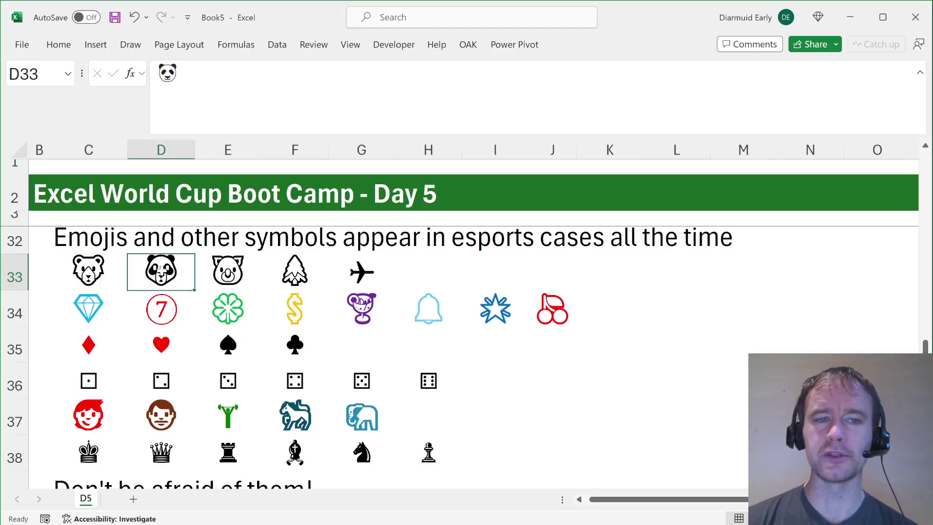
click(221, 272)
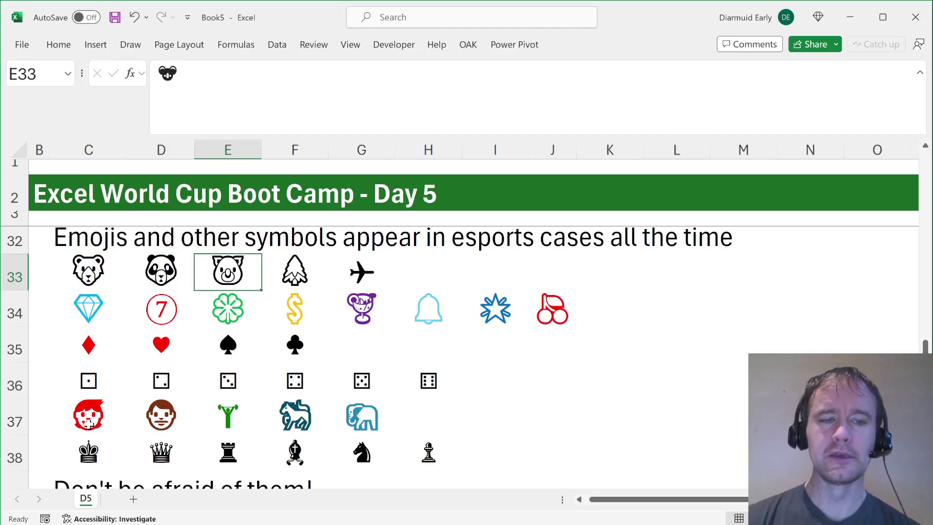
click(89, 424)
click(164, 421)
scroll(163, 460, down, 8)
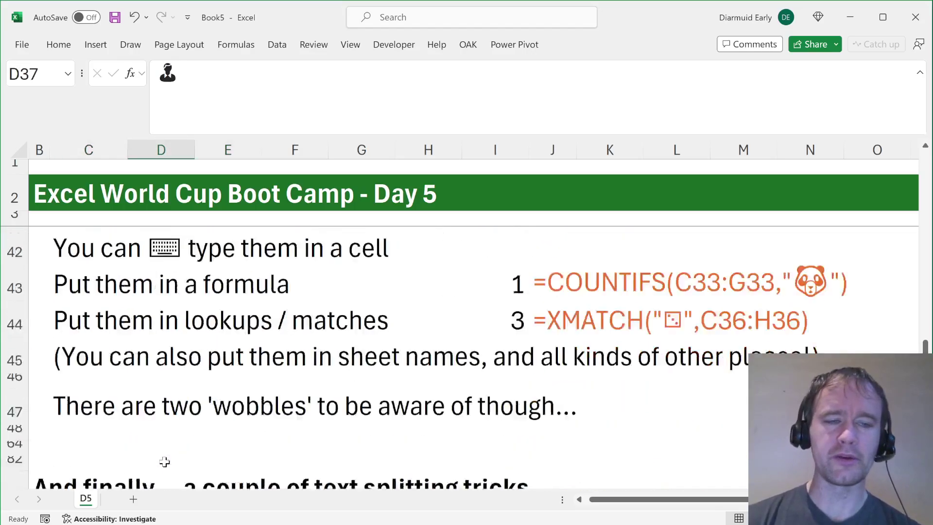
click(100, 285)
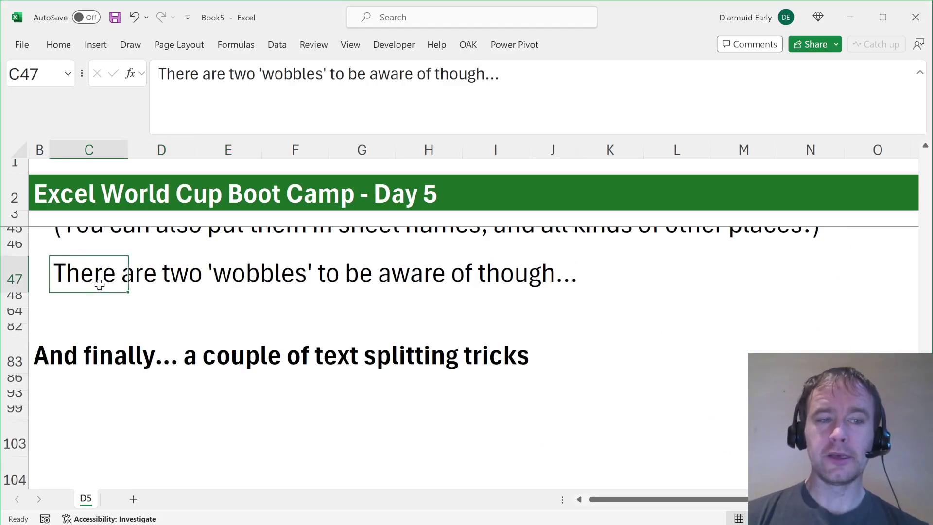
Unhide rows 49–63 of the Length section and inspect the bear emoji in C51
key(Down)
key(shift+Down)
key(ctrl+shift+9)
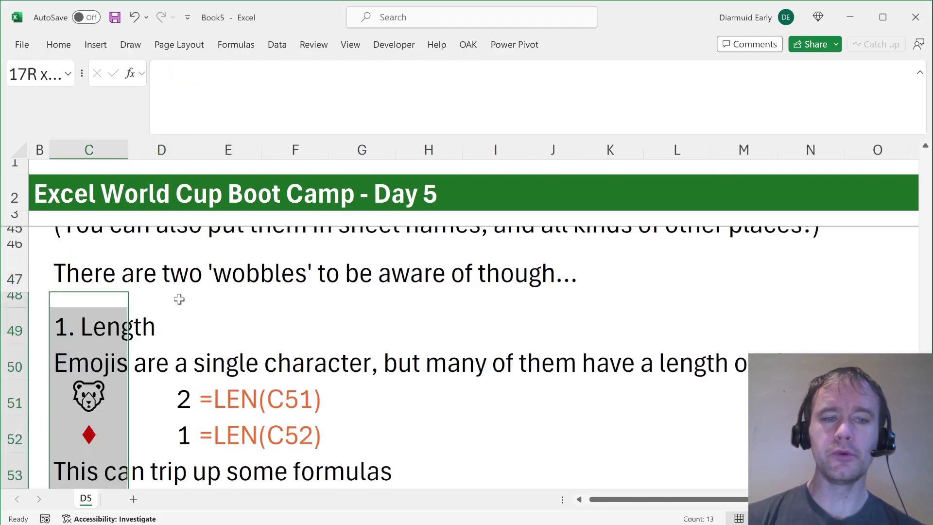
scroll(253, 308, down, 1)
click(362, 277)
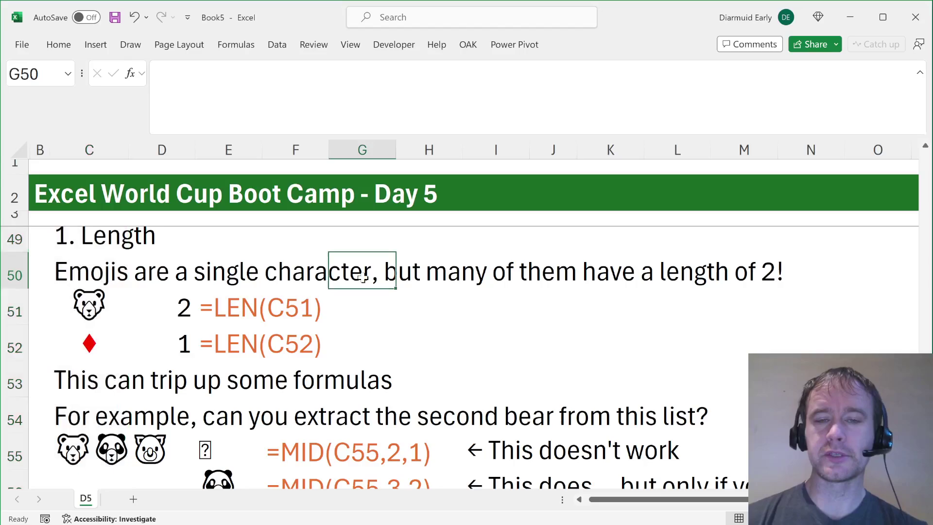
click(71, 310)
Enter a test formula =LEFT(C51) in H51
click(372, 322)
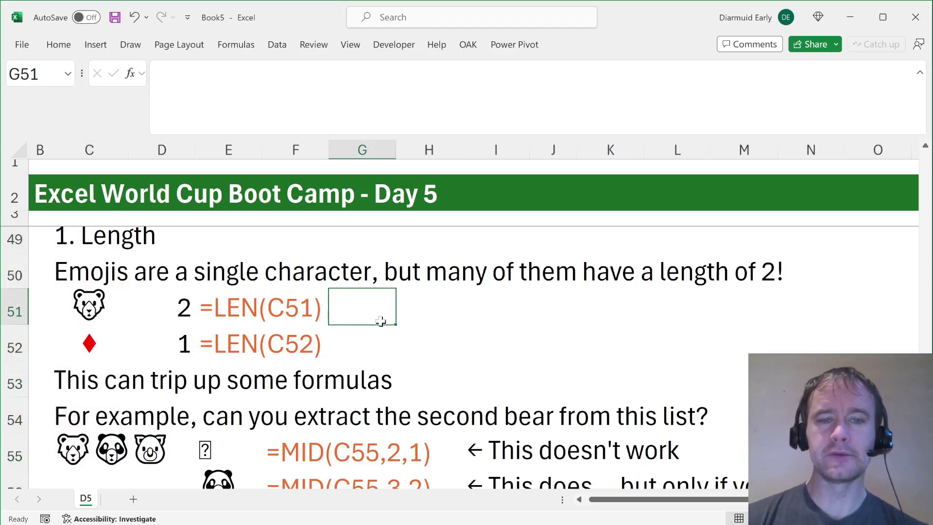
key(Right)
text(=lef)
key(Tab)
key(Left)
key(Left)
key(Left)
key(Left)
key(Left)
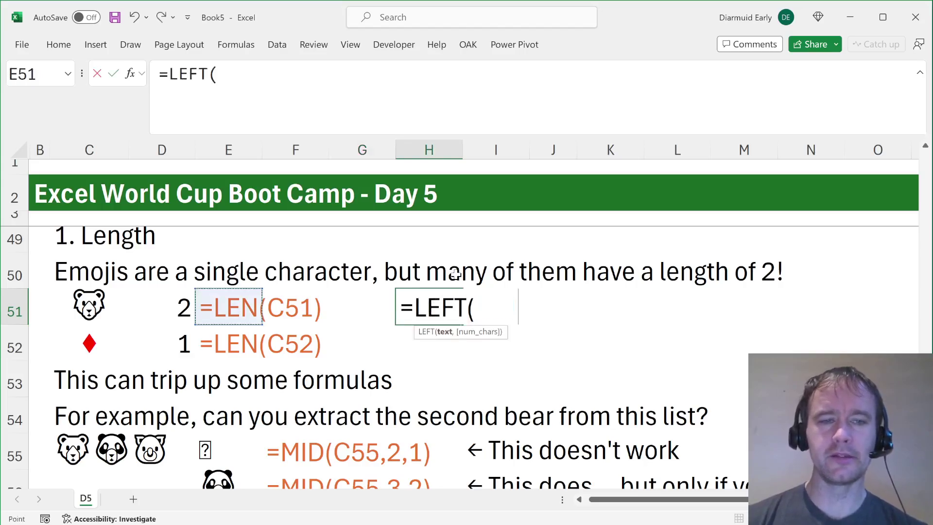
text())
key(ctrl+Return)
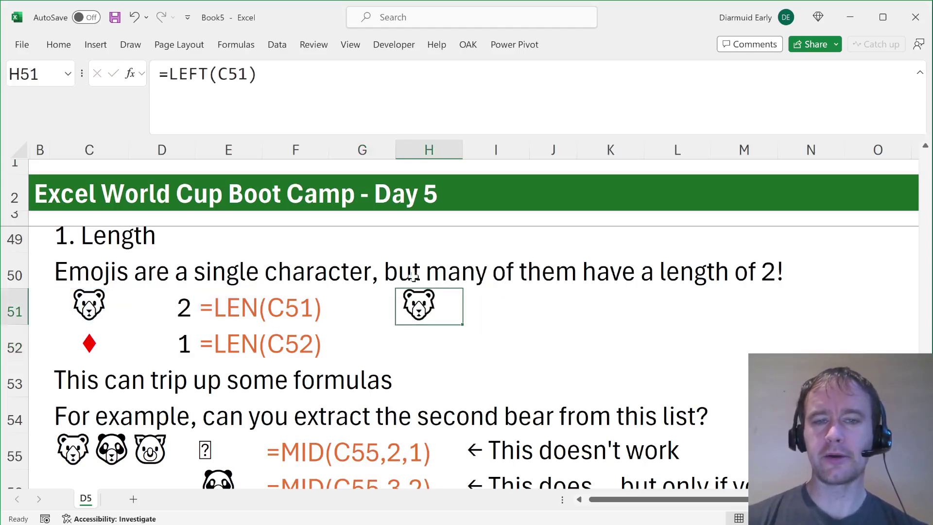
Replace H51's formula with =RIGHT(C51), then clear H51
double_click(427, 305)
text(=rig)
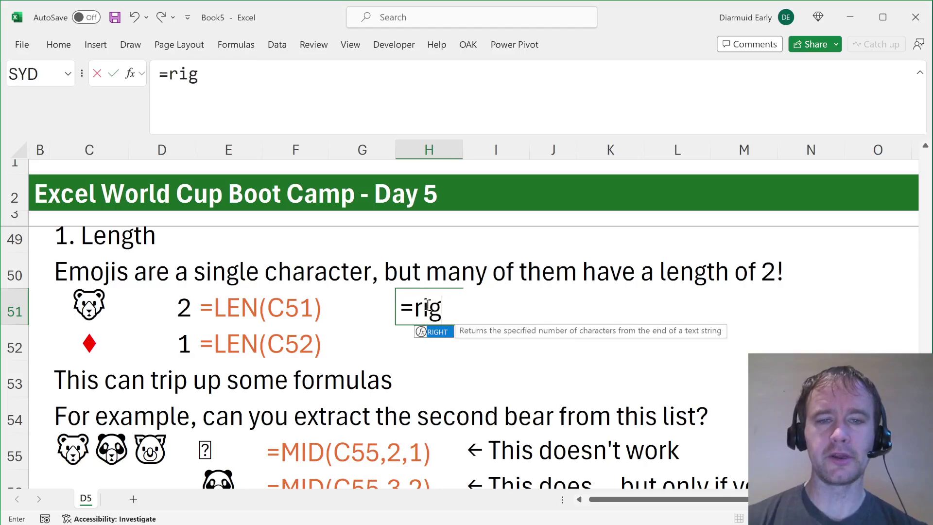
key(Tab)
key(Left)
key(Left)
key(Left)
key(Left)
key(Left)
text())
key(Return)
click(426, 304)
key(Delete)
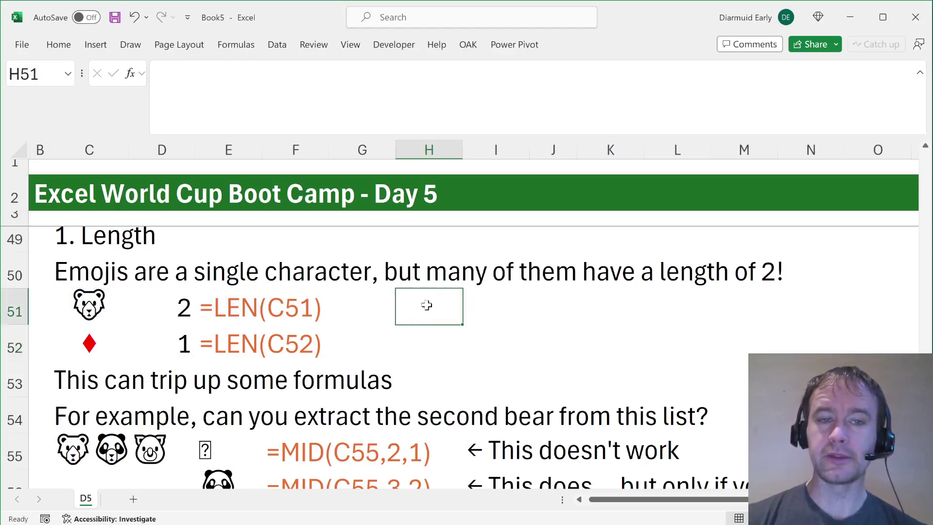
click(71, 307)
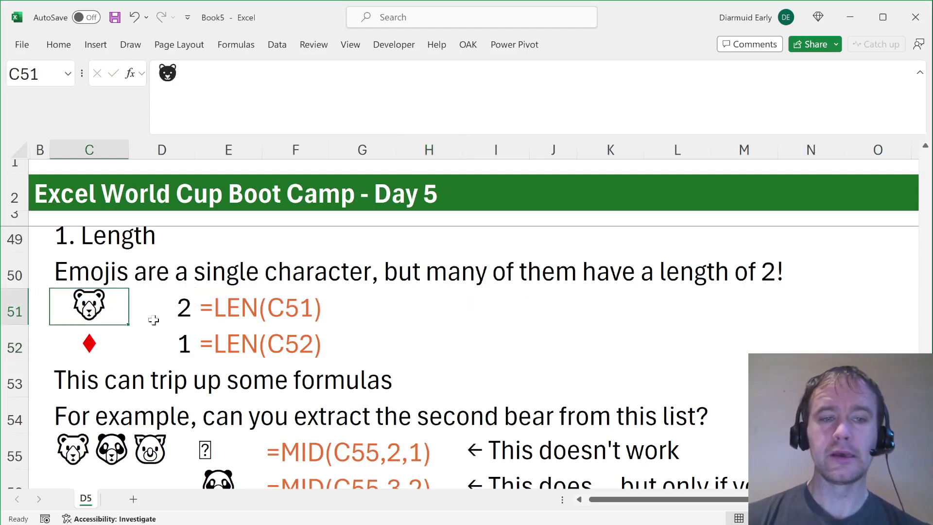
scroll(179, 394, down, 2)
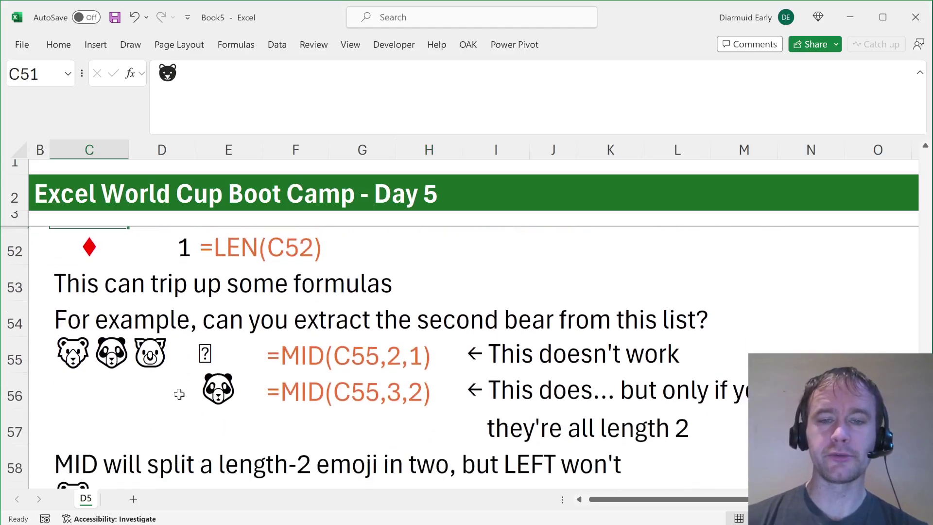
click(88, 353)
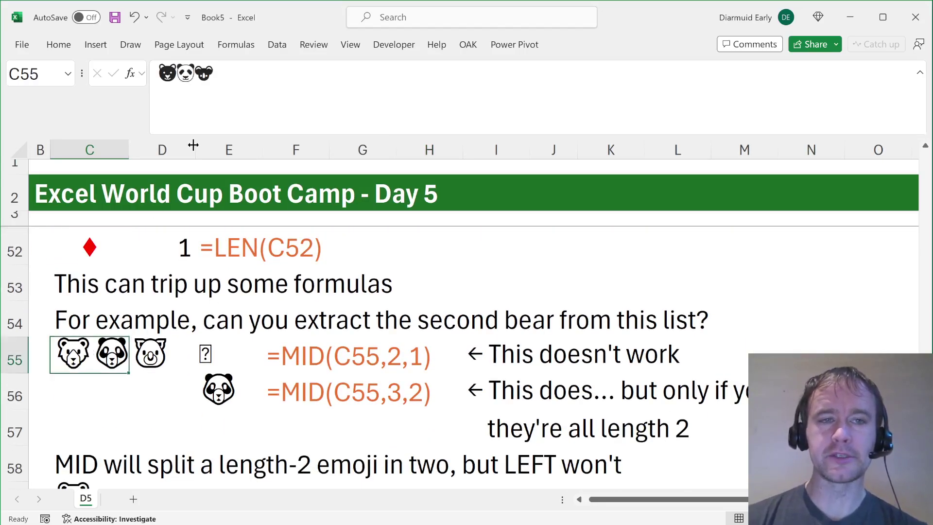
click(217, 359)
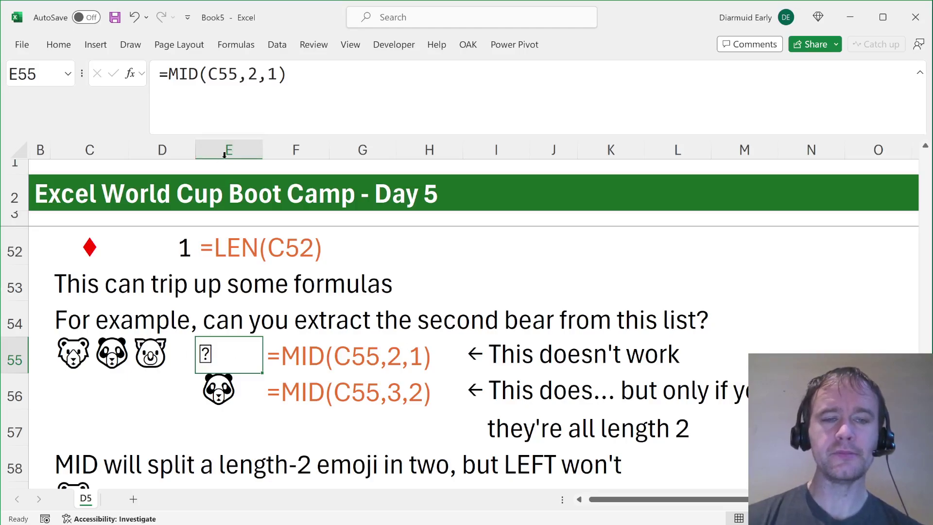
key(Down)
key(Left)
key(Left)
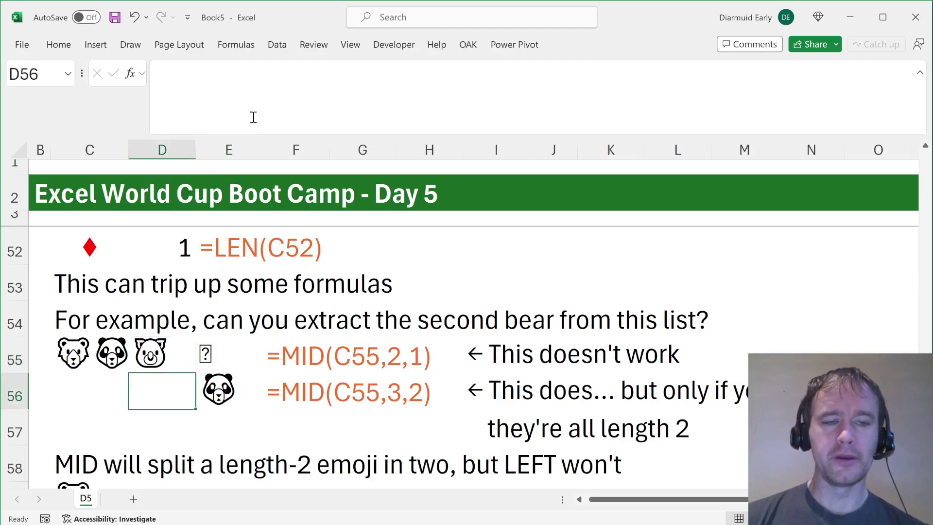
text(=mi)
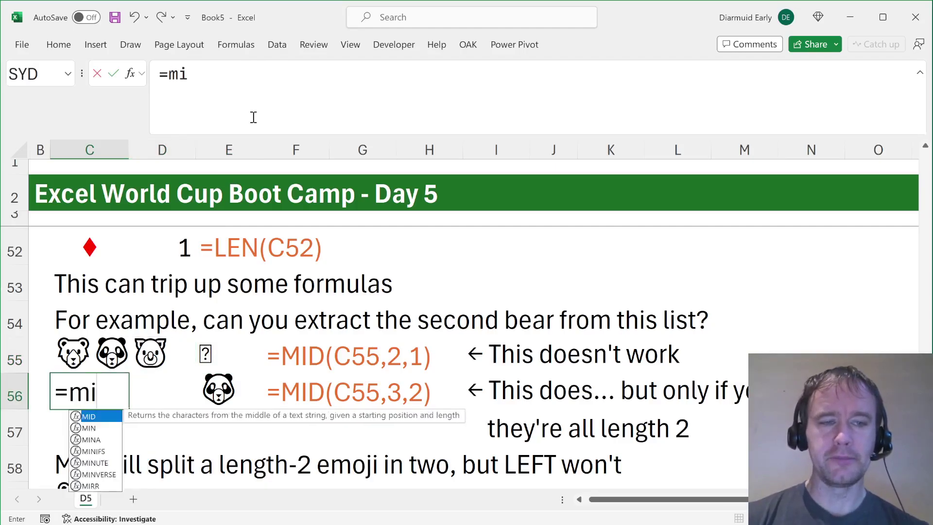
key(Tab)
key(Up)
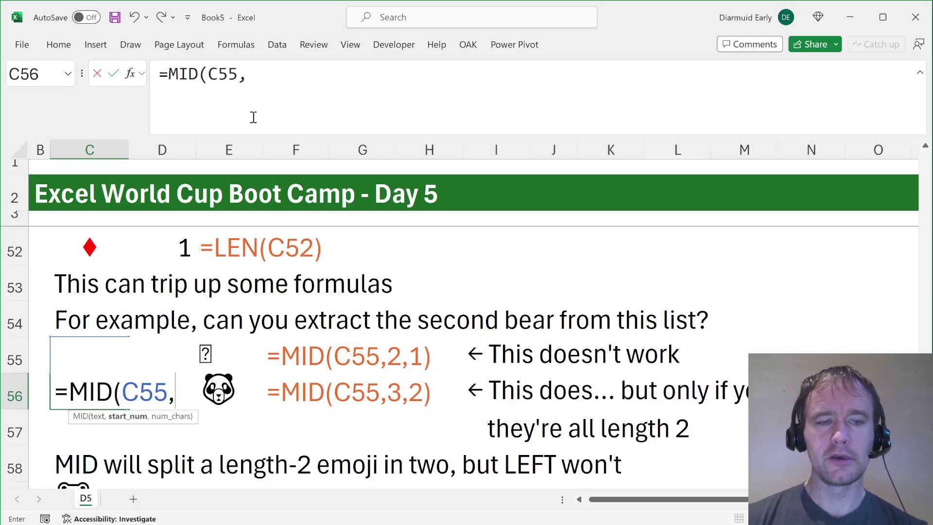
text(SEQUENCE(2)
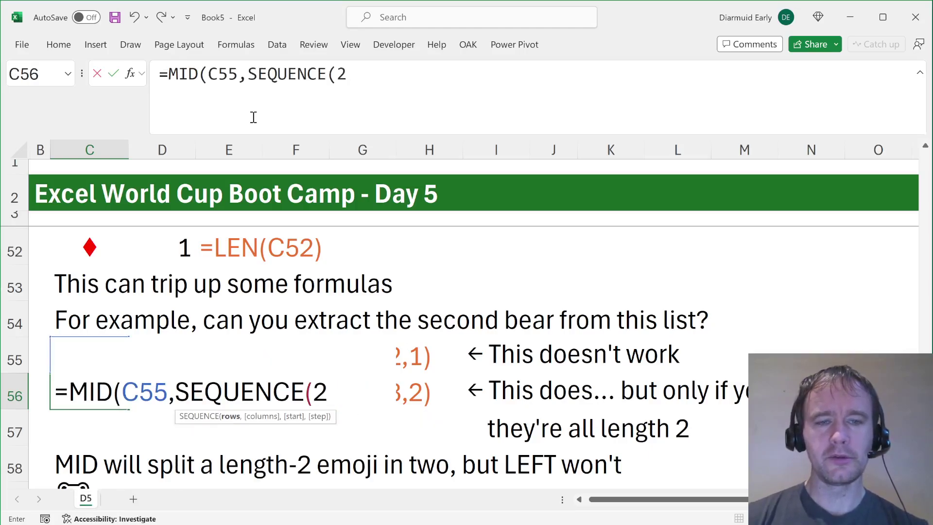
text(),1))
key(Return)
key(Up)
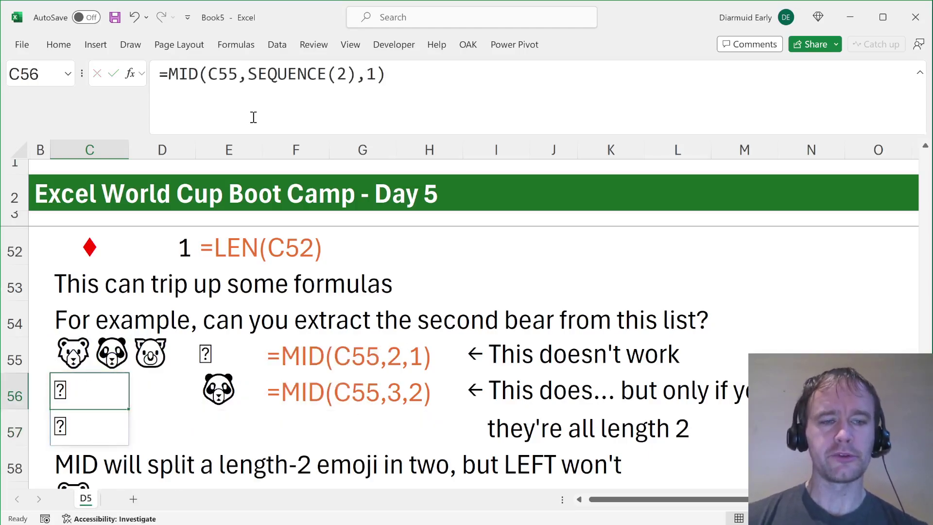
key(Right)
text(=con)
key(Tab)
key(Left)
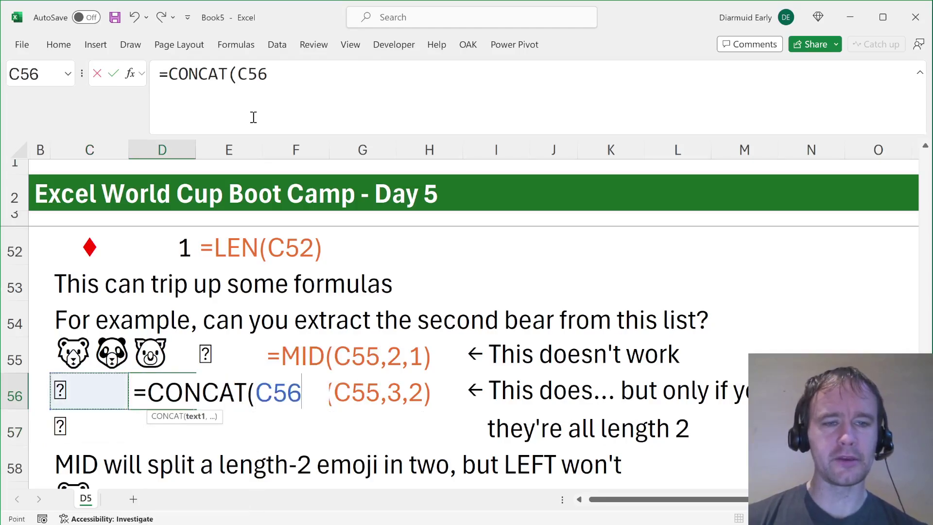
key(ctrl+shift+Down)
key(ctrl+shift+Up)
text(#)
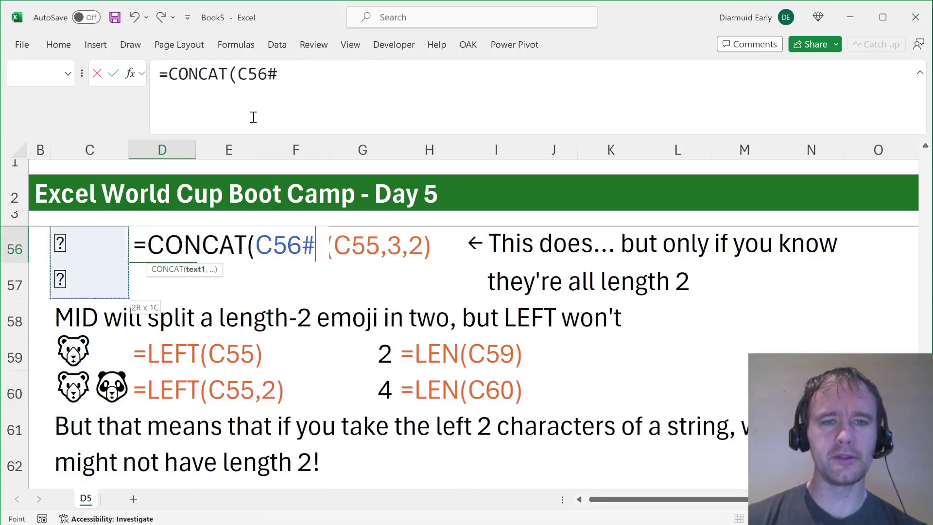
key(Return)
scroll(121, 379, up, 2)
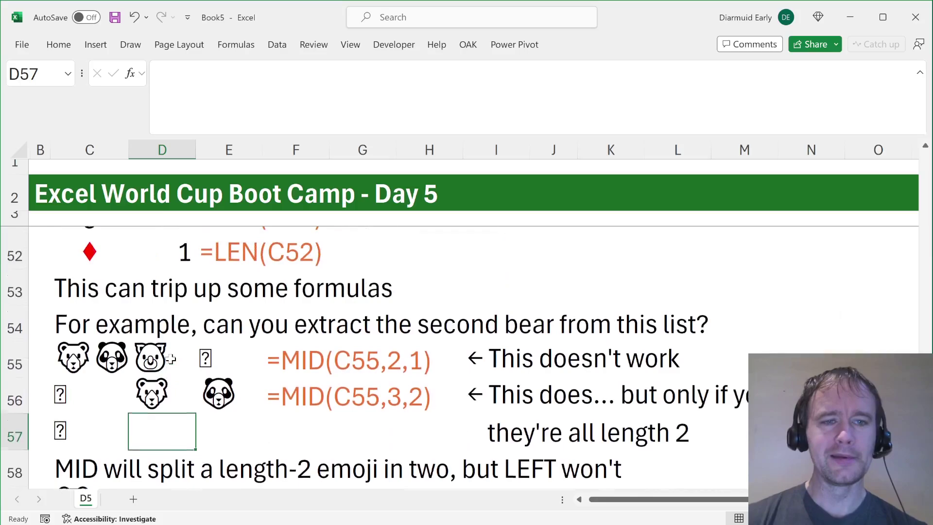
click(77, 408)
key(Down)
key(Up)
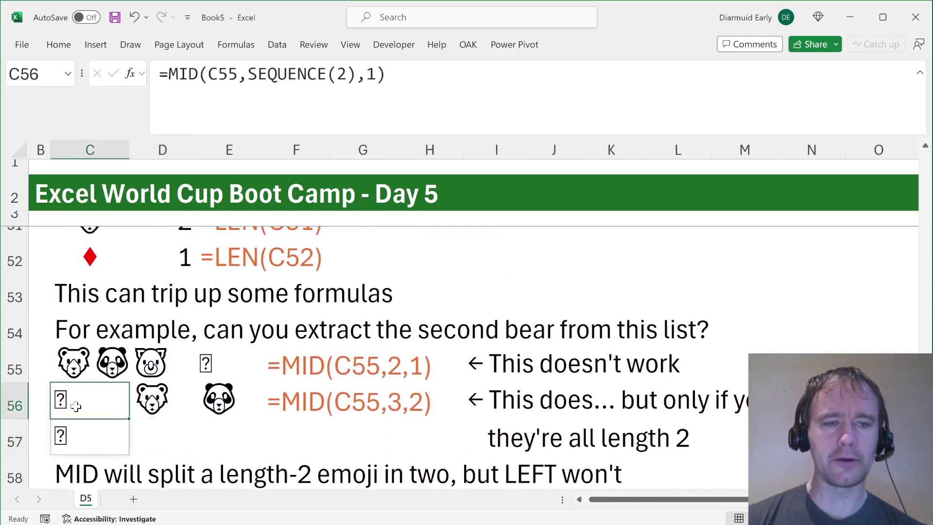
key(Right)
key(Left)
key(shift+Right)
key(shift+Down)
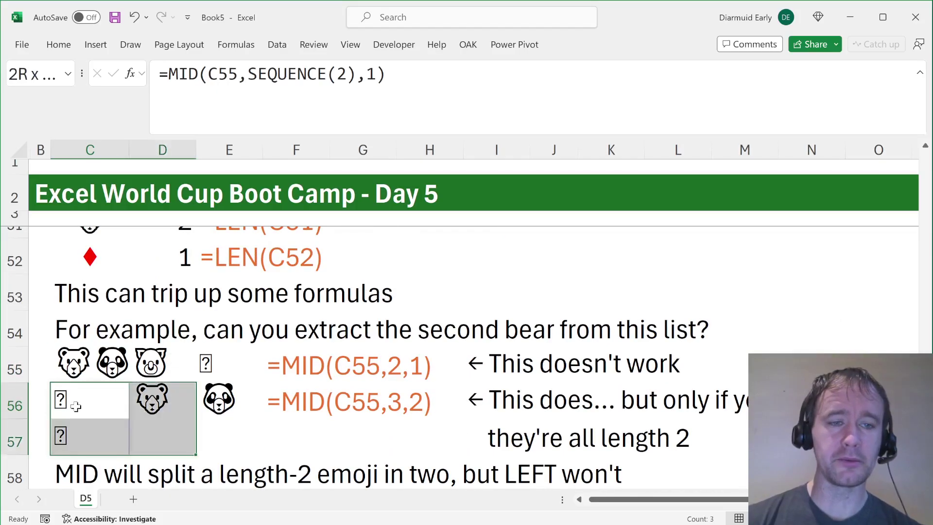
click(216, 365)
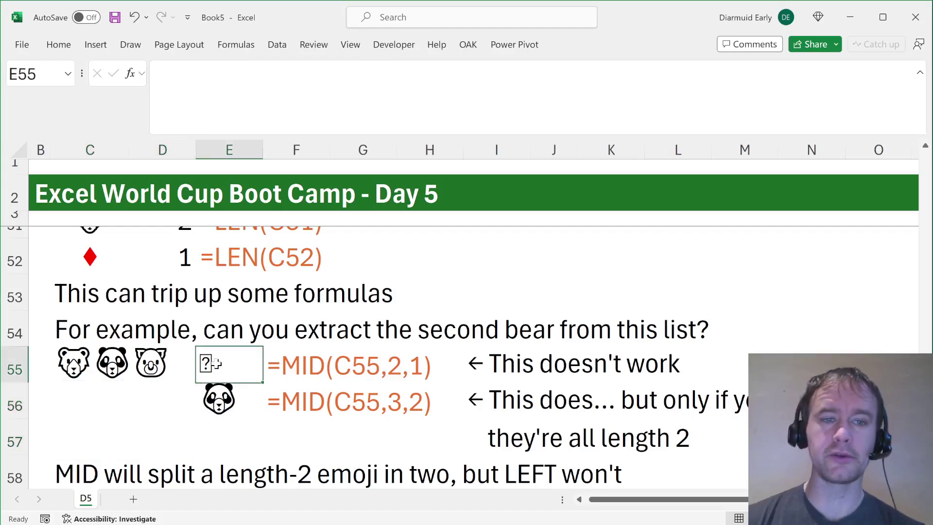
click(225, 396)
scroll(225, 397, down, 1)
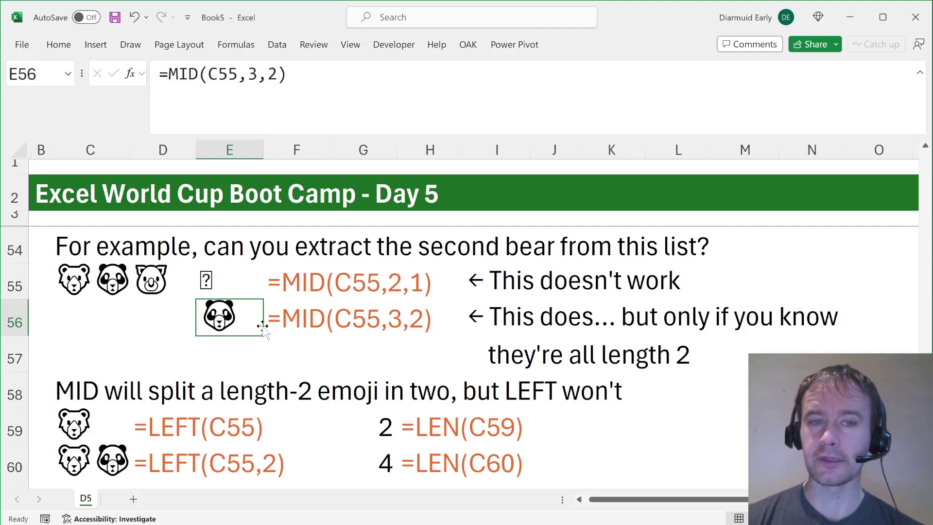
scroll(263, 326, down, 2)
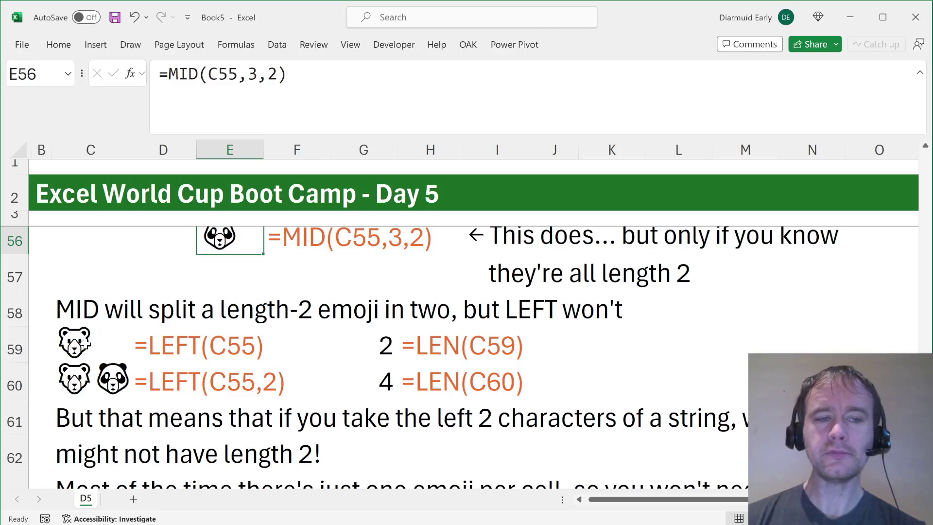
click(85, 343)
scroll(84, 344, down, 2)
scroll(84, 343, up, 1)
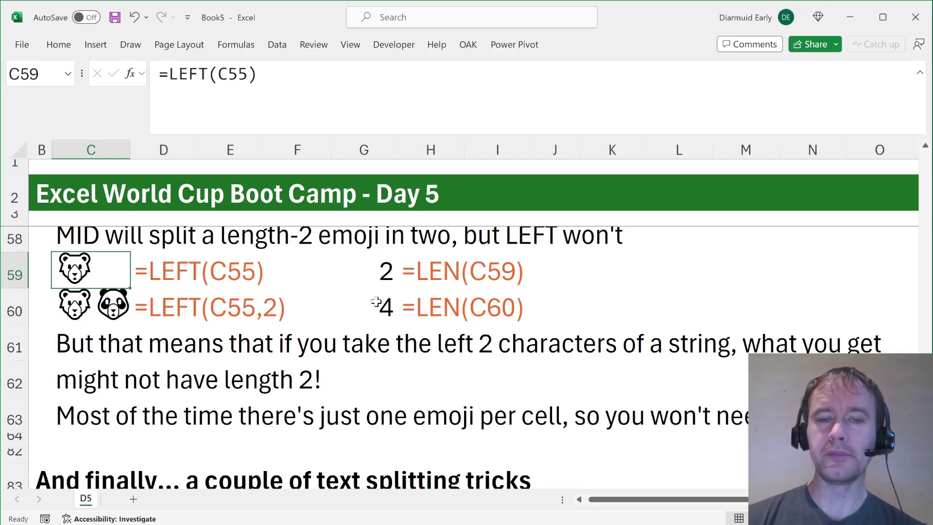
scroll(376, 302, down, 2)
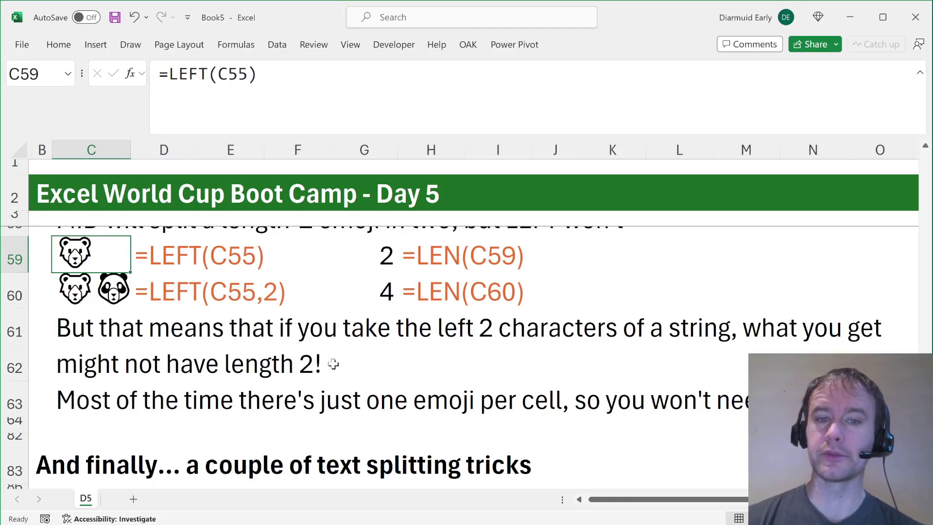
scroll(333, 364, down, 2)
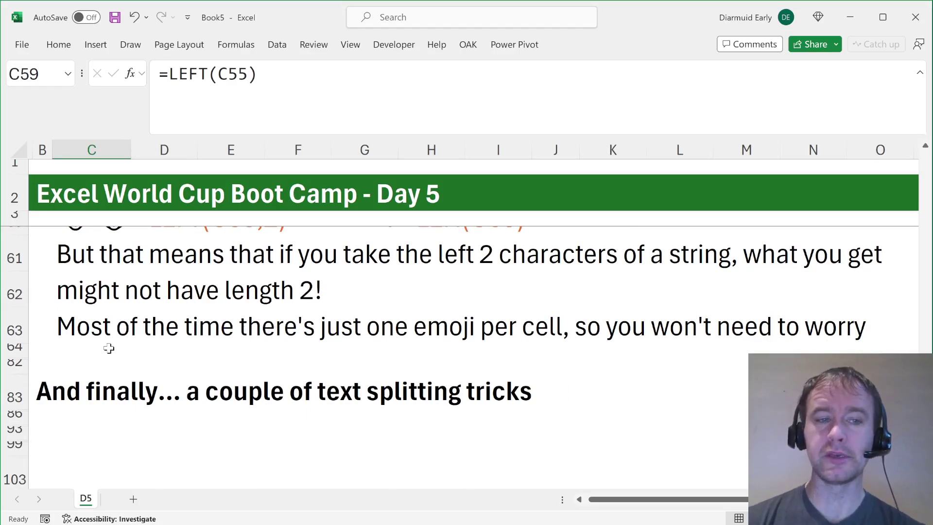
click(66, 337)
Select C64 through C82, spanning the hidden rows below the Length section
key(Down)
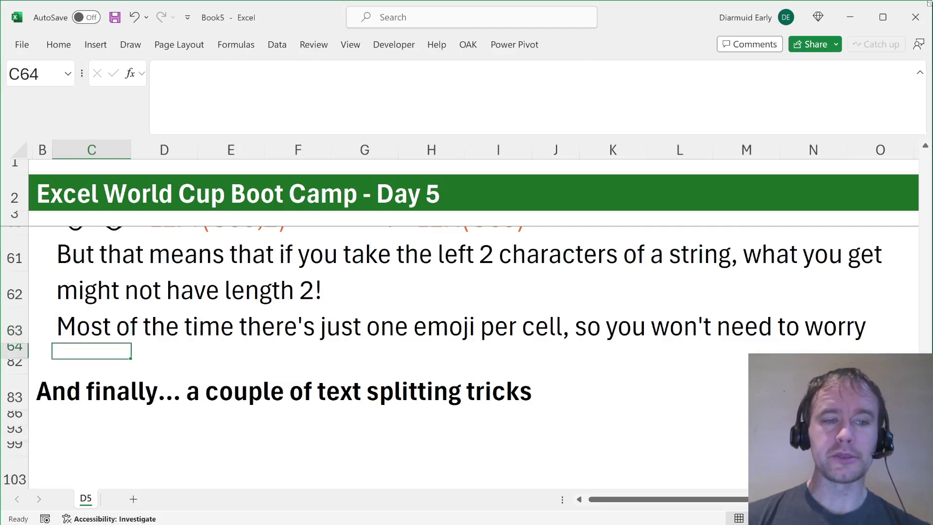
key(shift+Down)
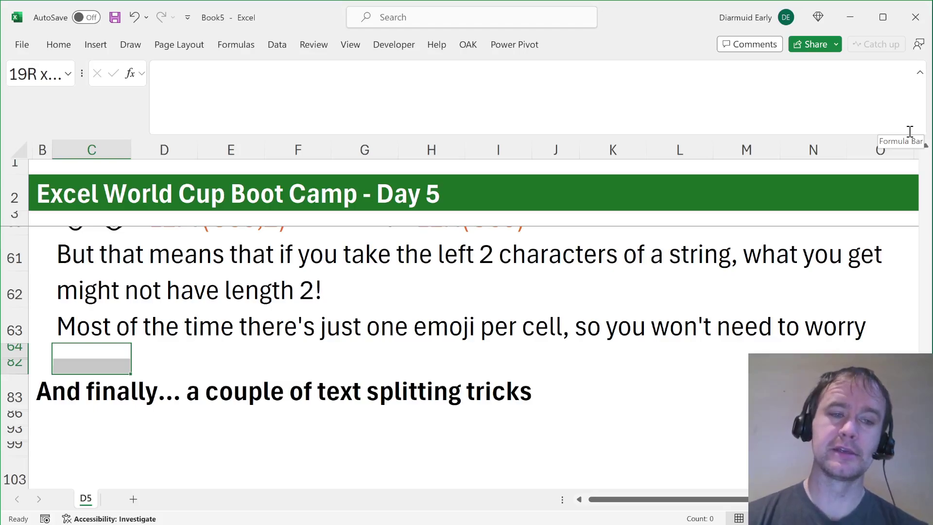
scroll(444, 419, up, 2)
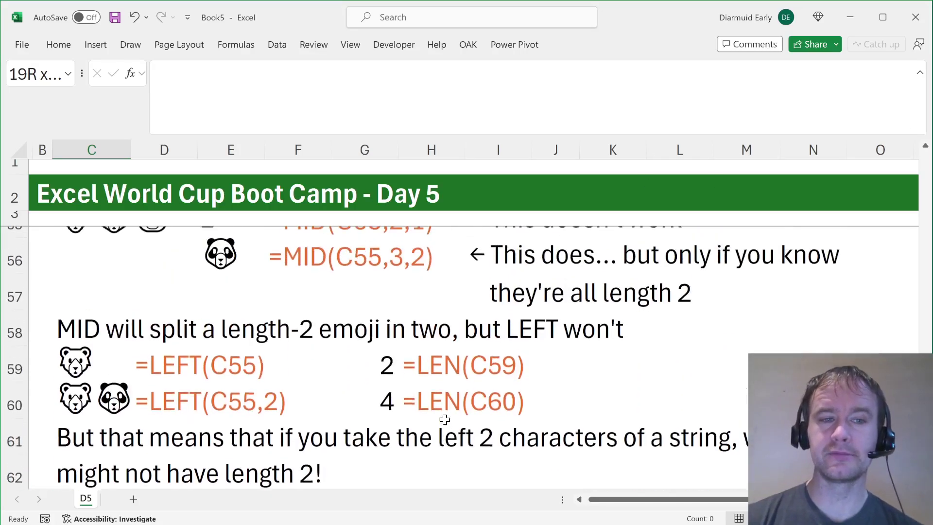
scroll(443, 419, down, 1)
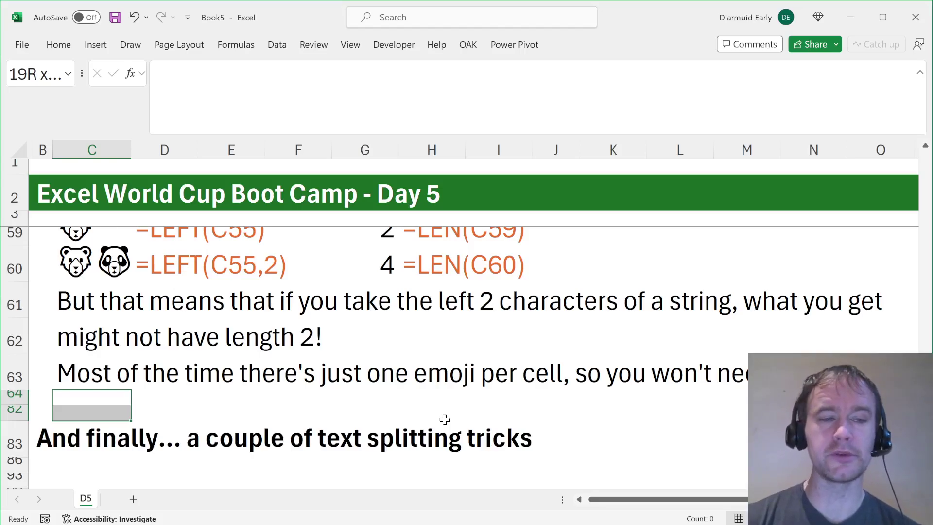
key(ctrl+shift+9)
scroll(153, 353, down, 1)
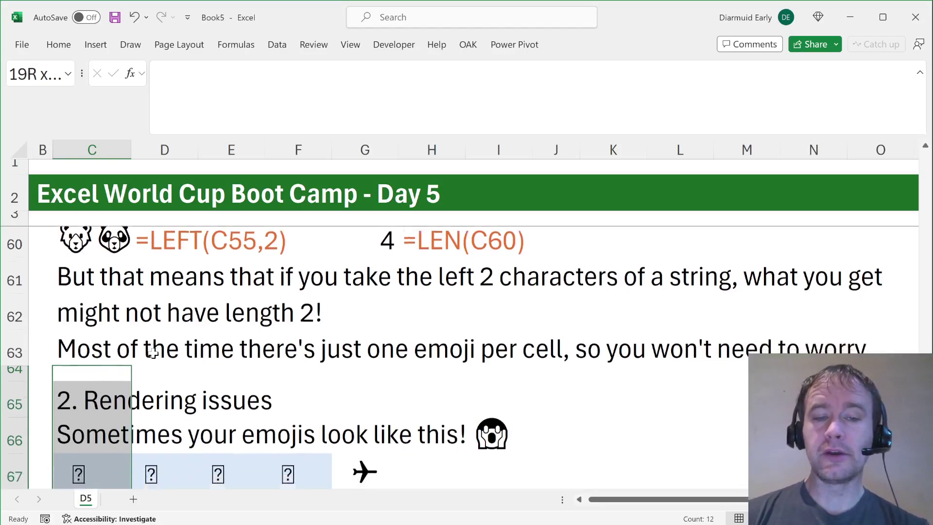
scroll(153, 353, down, 3)
scroll(110, 298, up, 1)
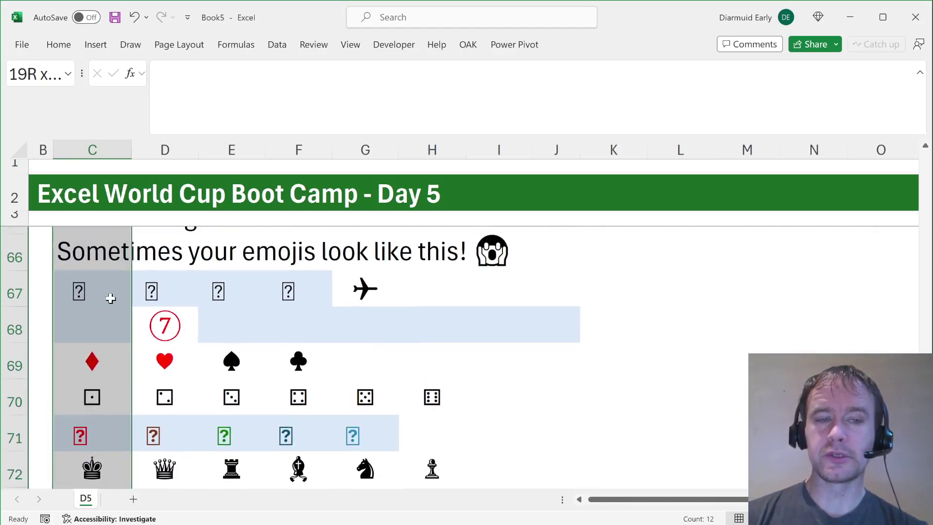
click(73, 292)
scroll(72, 287, up, 4)
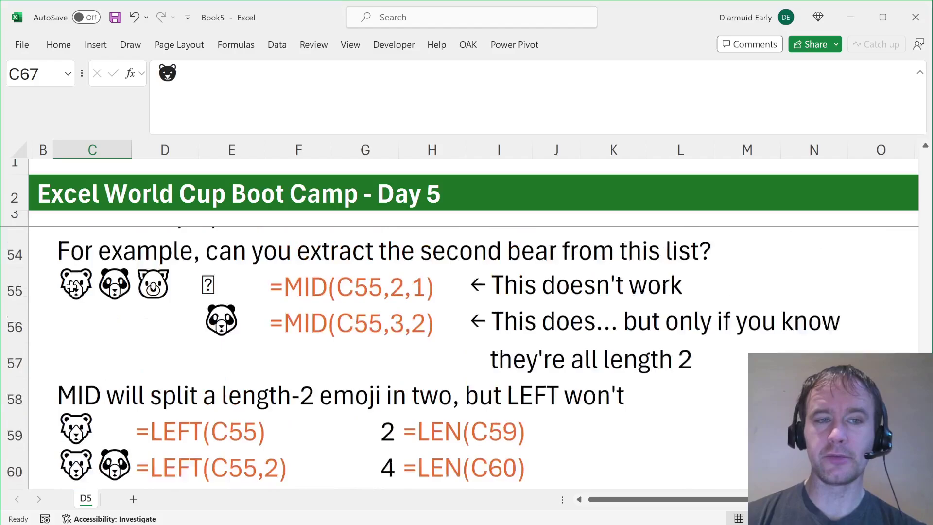
scroll(72, 287, up, 7)
scroll(72, 286, down, 8)
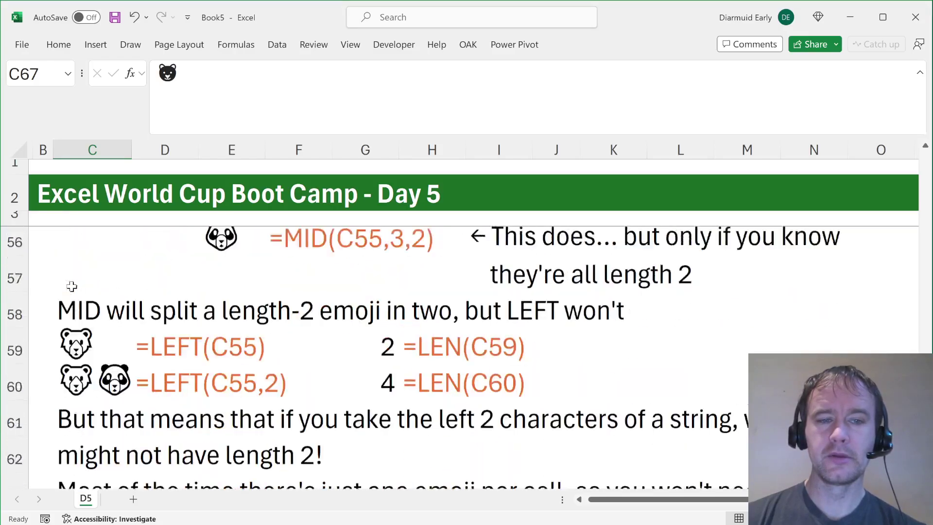
scroll(71, 287, down, 4)
scroll(72, 287, up, 1)
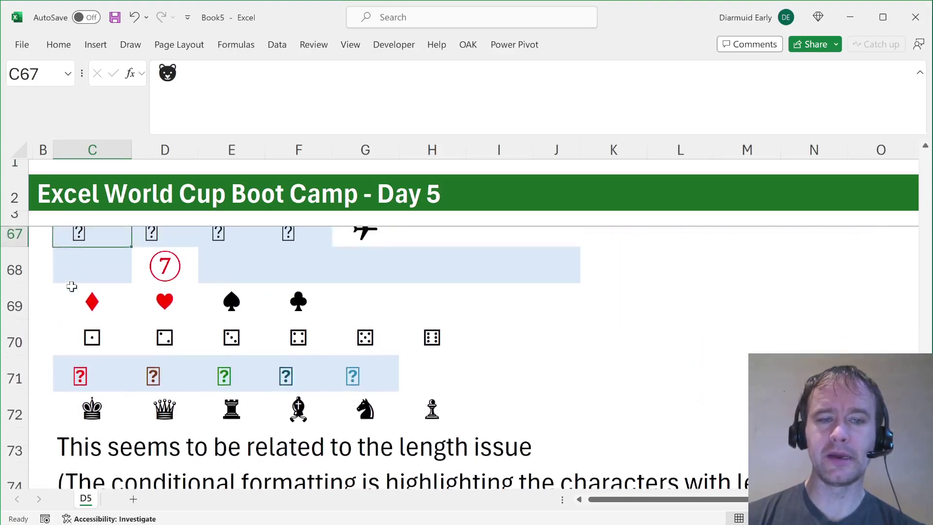
scroll(218, 440, down, 1)
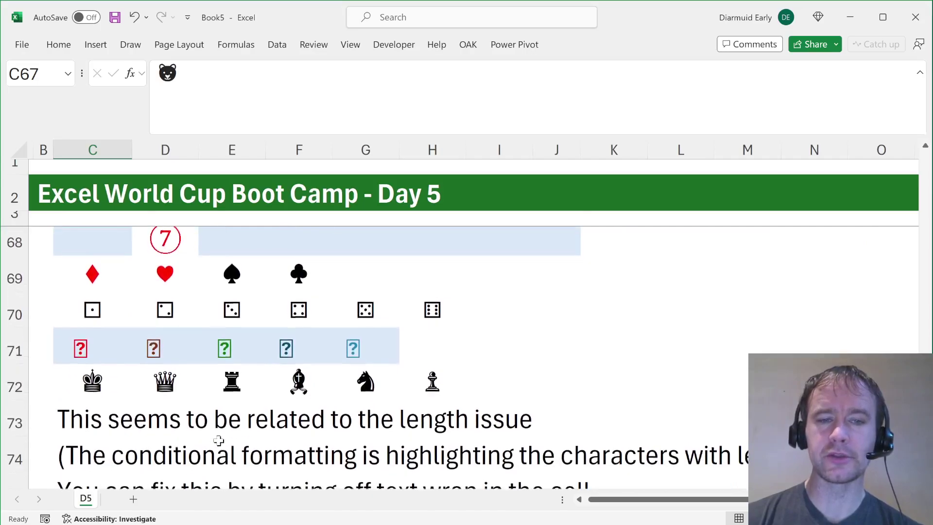
scroll(214, 413, up, 1)
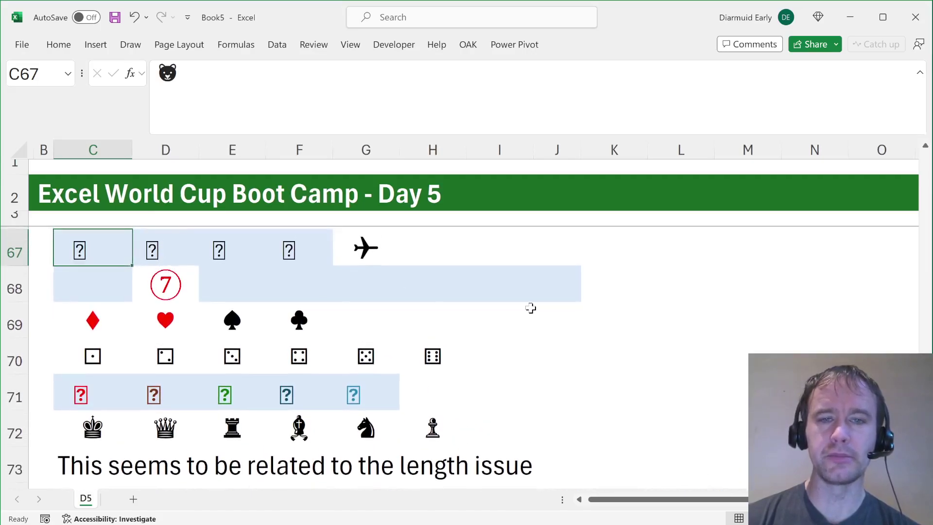
click(485, 287)
click(445, 283)
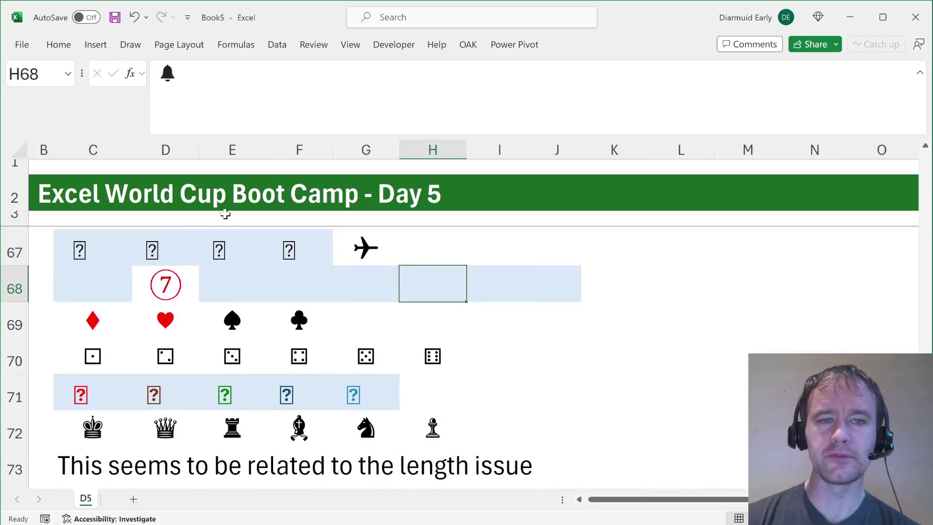
scroll(201, 336, up, 2)
scroll(266, 292, down, 1)
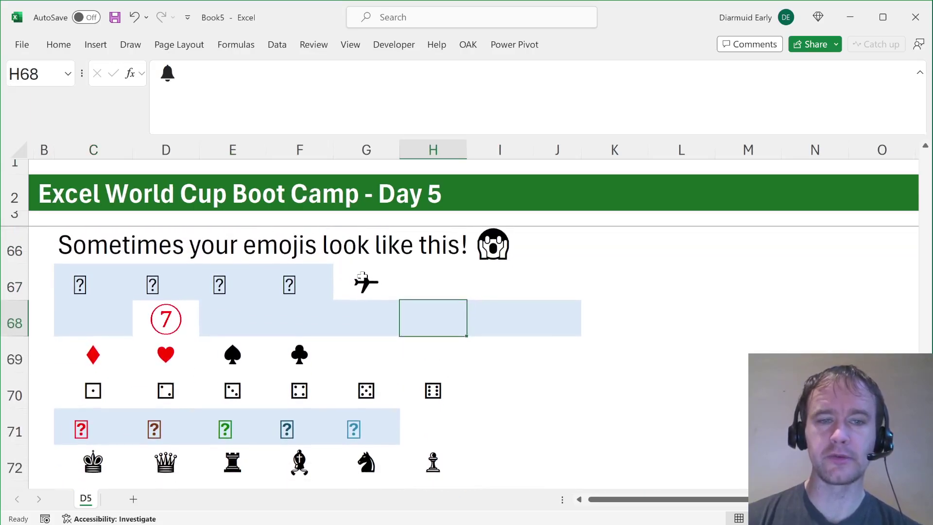
scroll(173, 331, down, 1)
scroll(304, 400, up, 1)
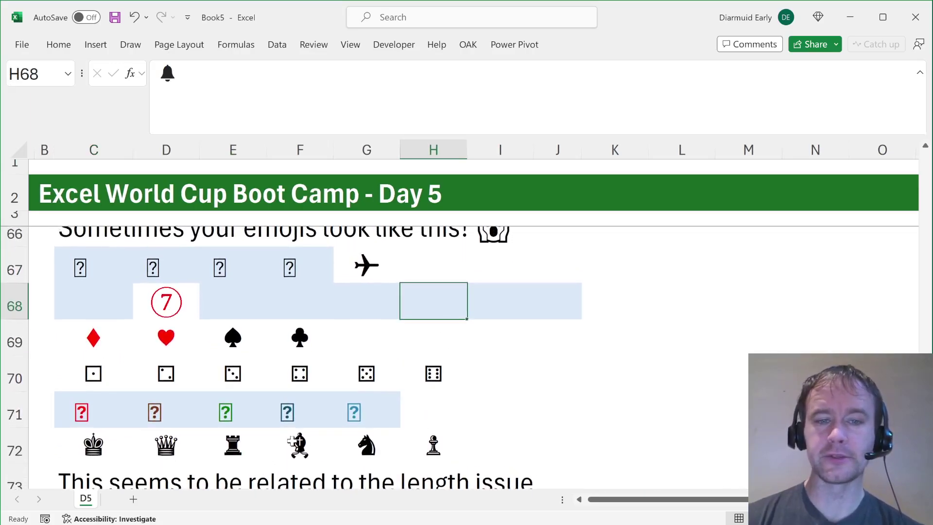
scroll(158, 372, down, 2)
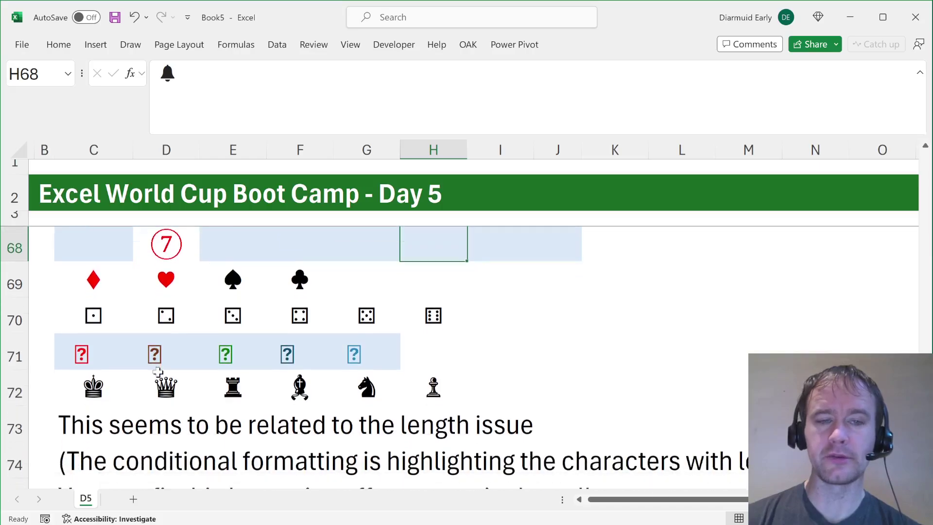
scroll(158, 371, up, 2)
scroll(158, 371, down, 4)
scroll(158, 371, down, 1)
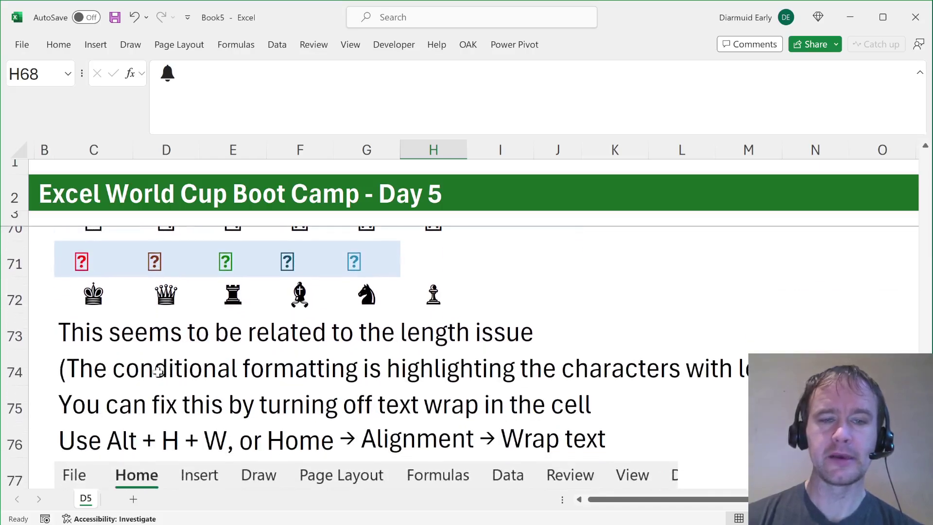
scroll(158, 372, up, 1)
scroll(158, 372, up, 4)
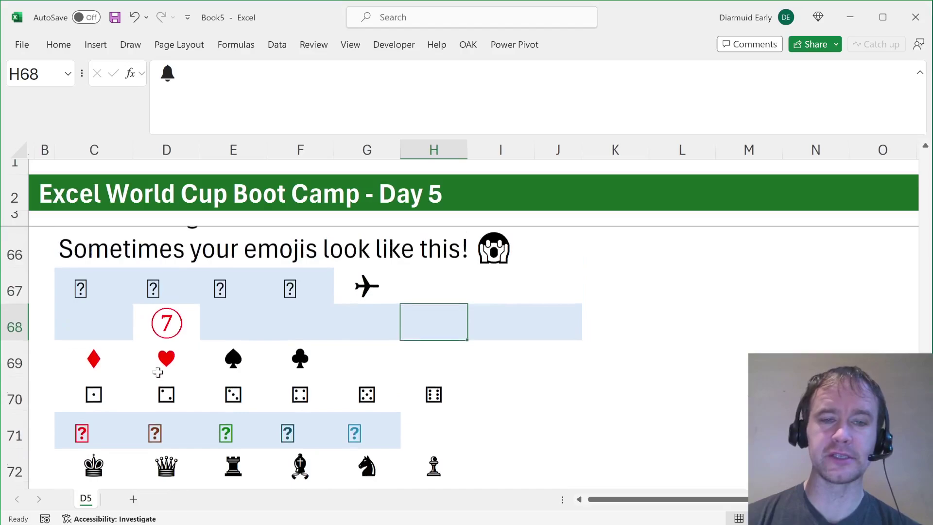
click(93, 294)
scroll(130, 433, down, 2)
mouse_move(92, 294)
mouse_down()
mouse_move(139, 454)
mouse_move(92, 294)
mouse_up()
key(shift+Right)
key(shift+Right)
key(shift+Right)
key(shift+Right)
key(shift+Right)
key(shift+Right)
key(shift+Right)
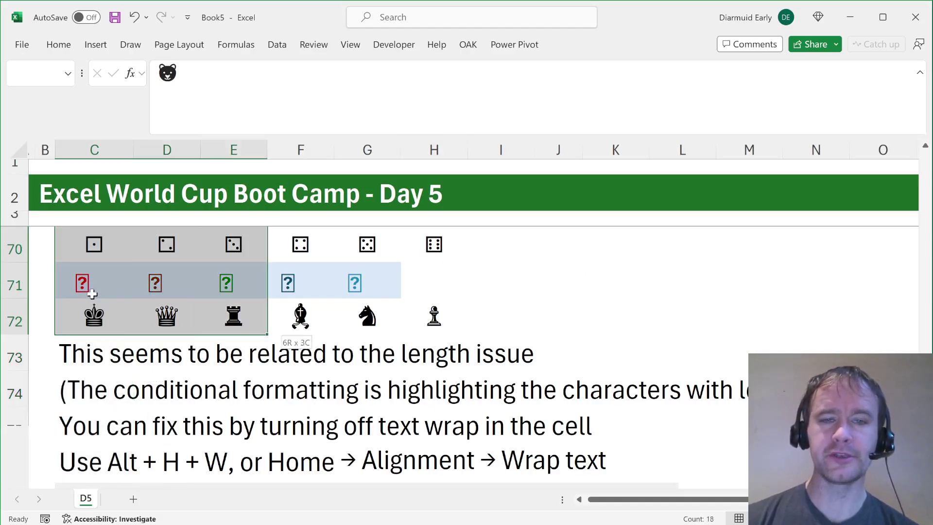
scroll(93, 294, up, 2)
scroll(92, 294, down, 1)
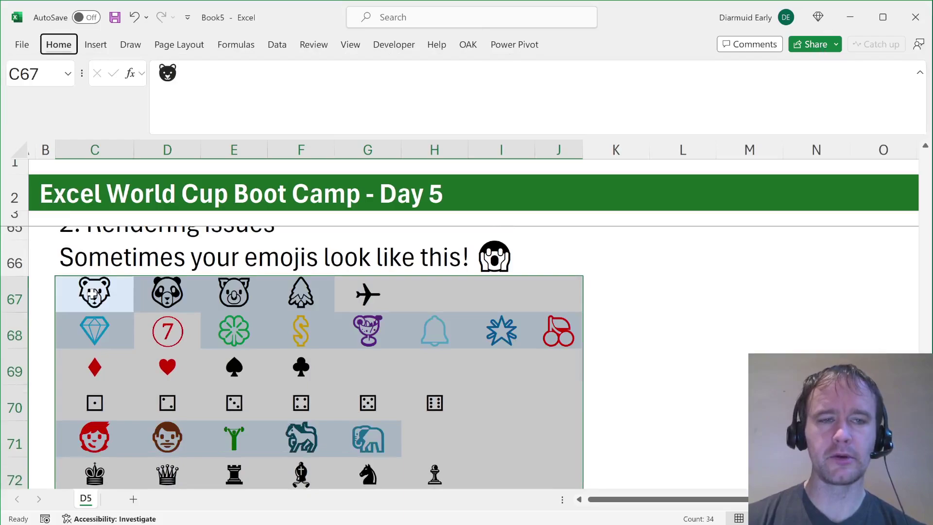
click(59, 45)
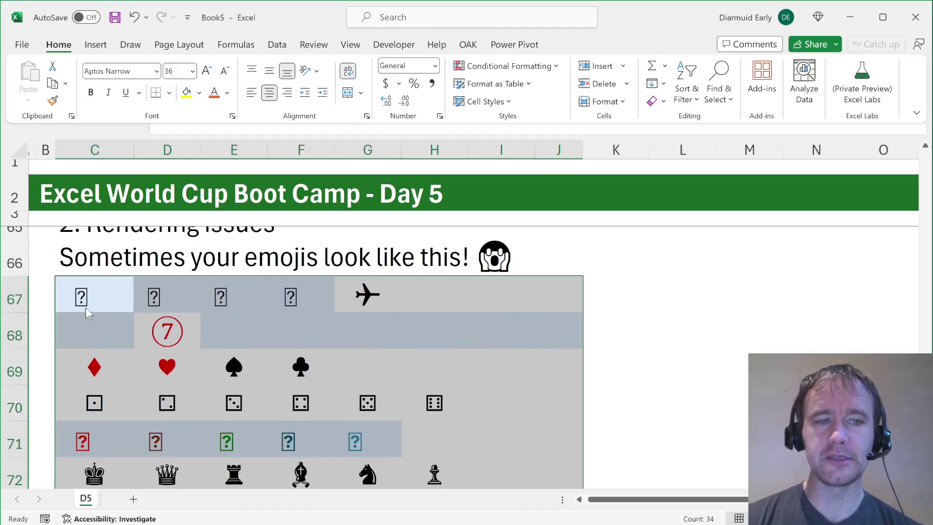
click(88, 305)
click(88, 305)
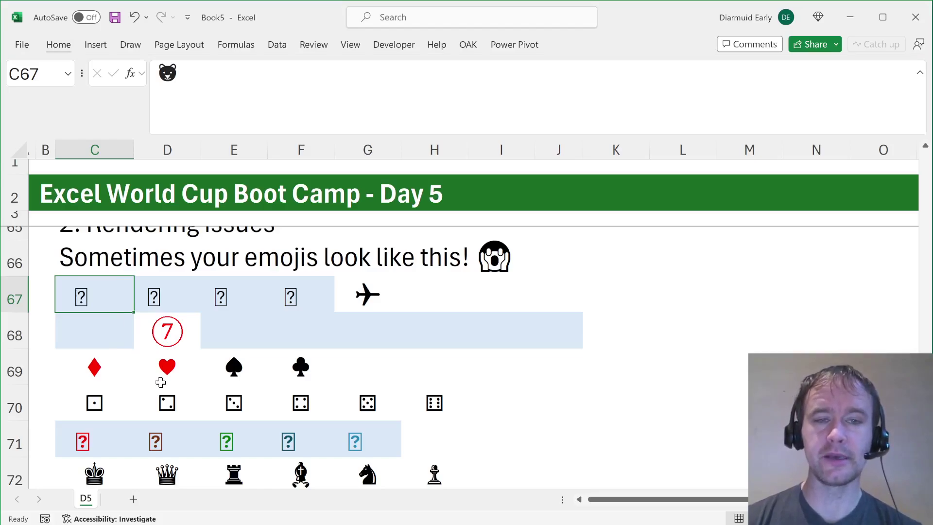
scroll(212, 361, down, 4)
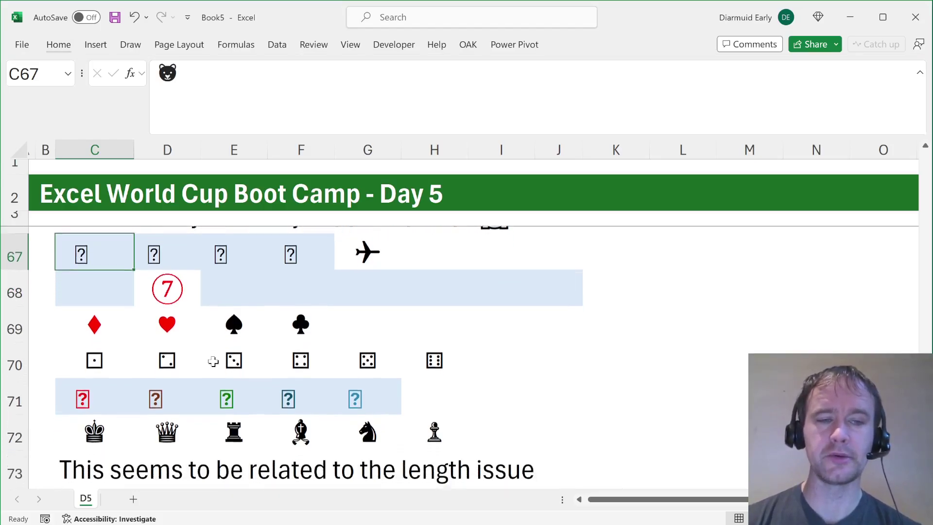
Select C83:C86 and unhide rows 84–85 holding the text splitting examples
scroll(213, 362, down, 3)
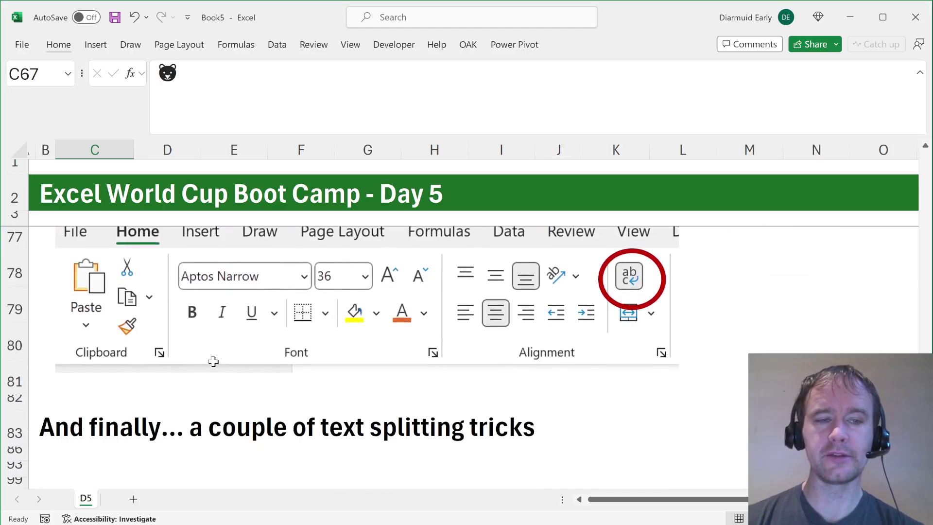
click(74, 361)
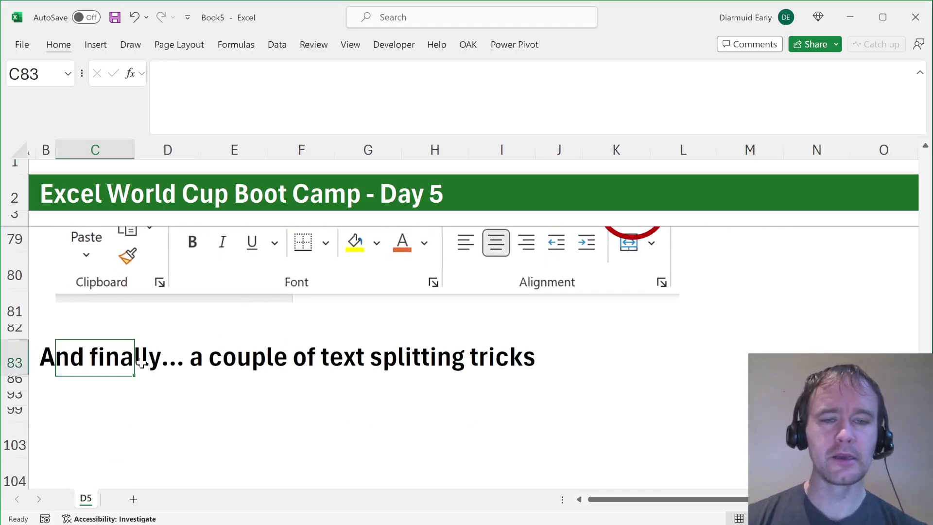
key(shift+Down)
key(ctrl+shift+9)
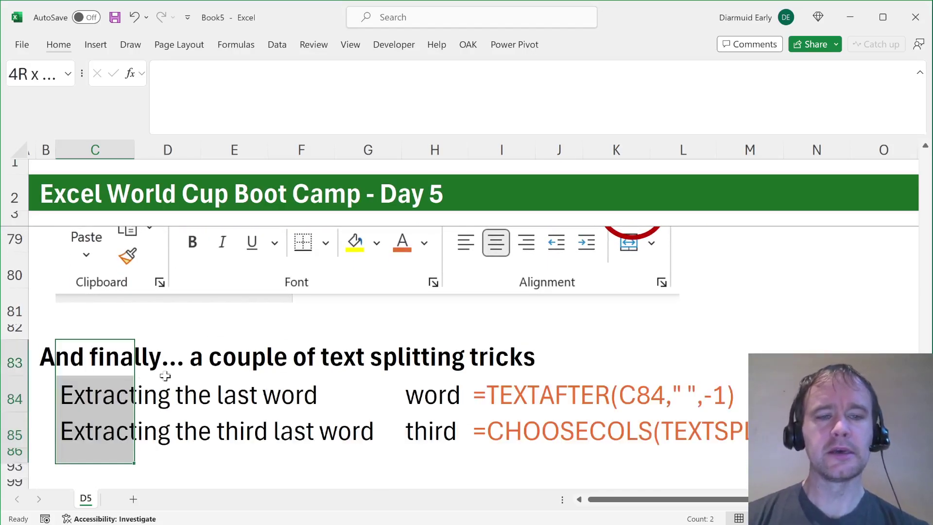
Look over the 'Extracting the last word' example and its result cell
scroll(233, 358, down, 1)
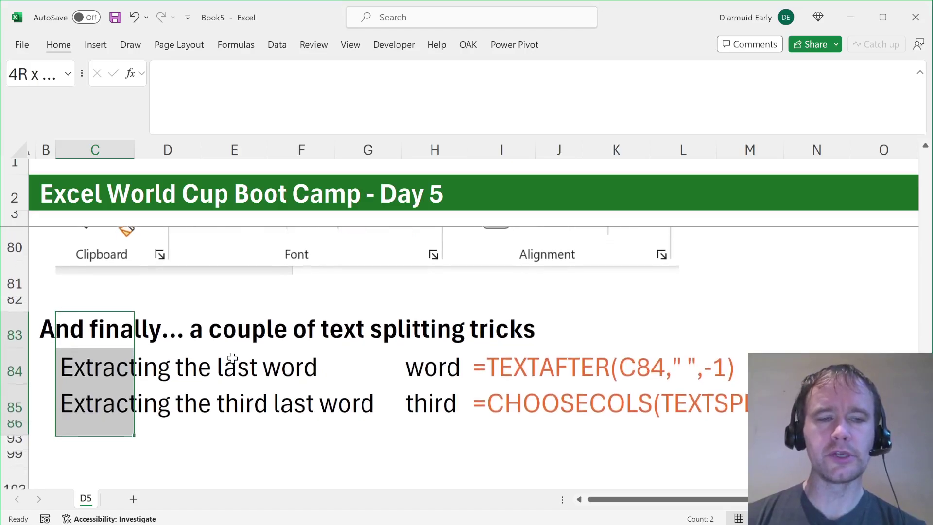
click(90, 346)
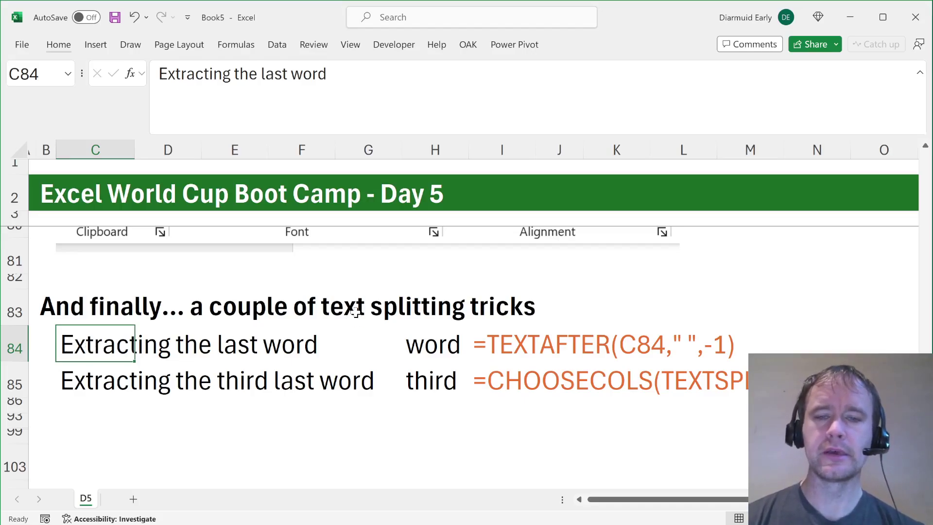
click(715, 344)
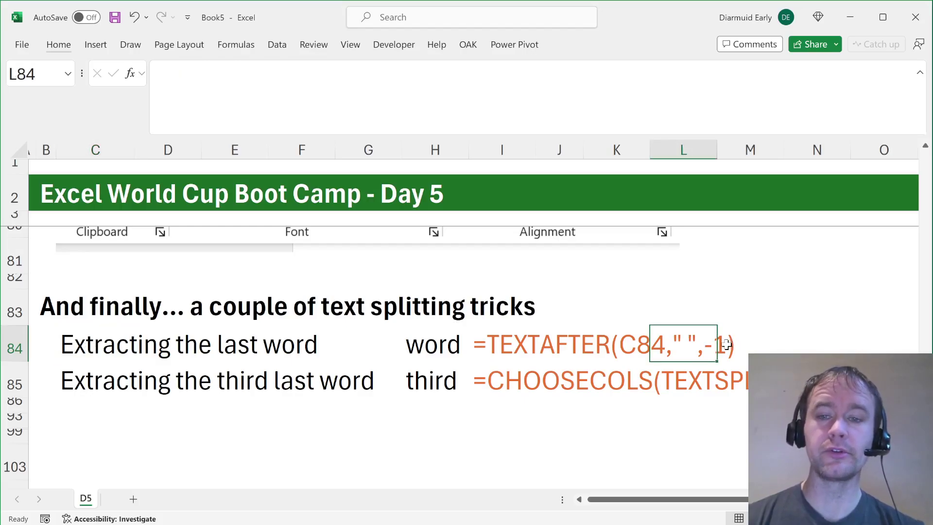
click(108, 343)
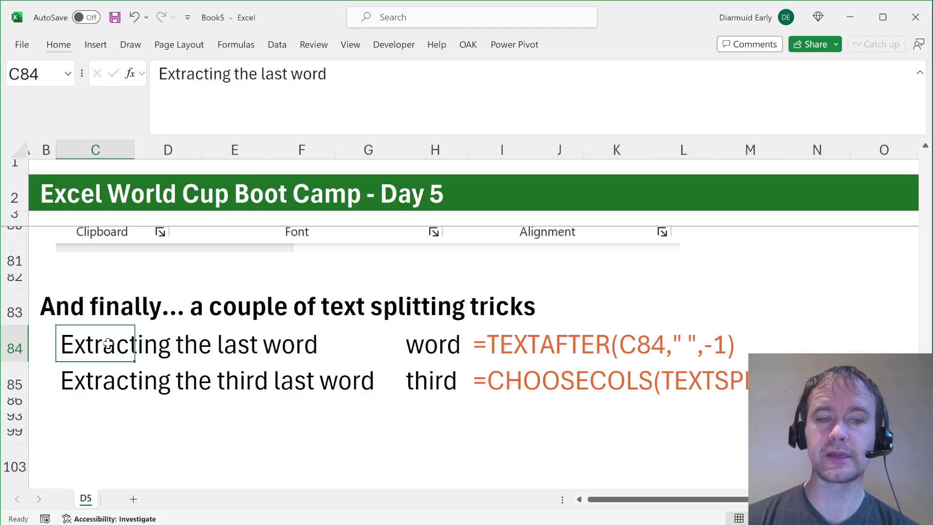
Examine the H84 TEXTAFTER formula's -1 instance and H85's TEXTSPLIT formula with its -3 column
click(432, 345)
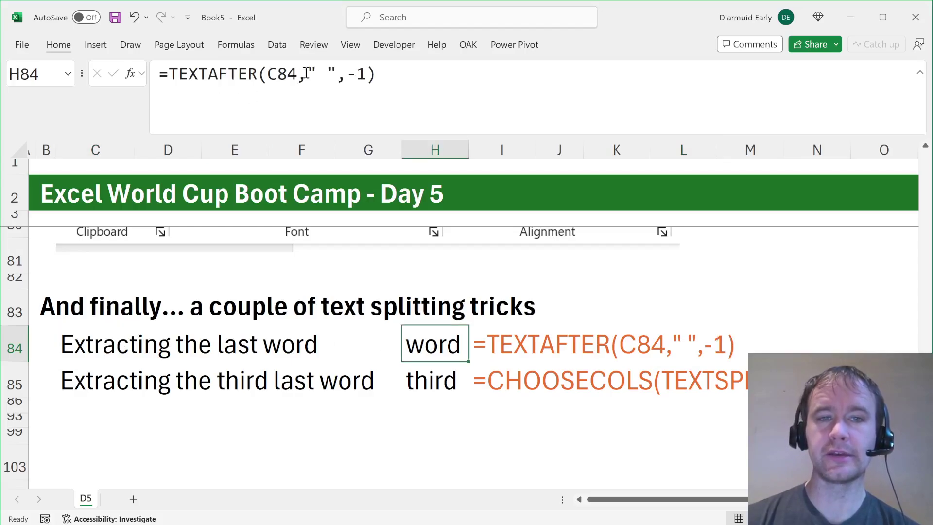
drag(349, 76, 366, 75)
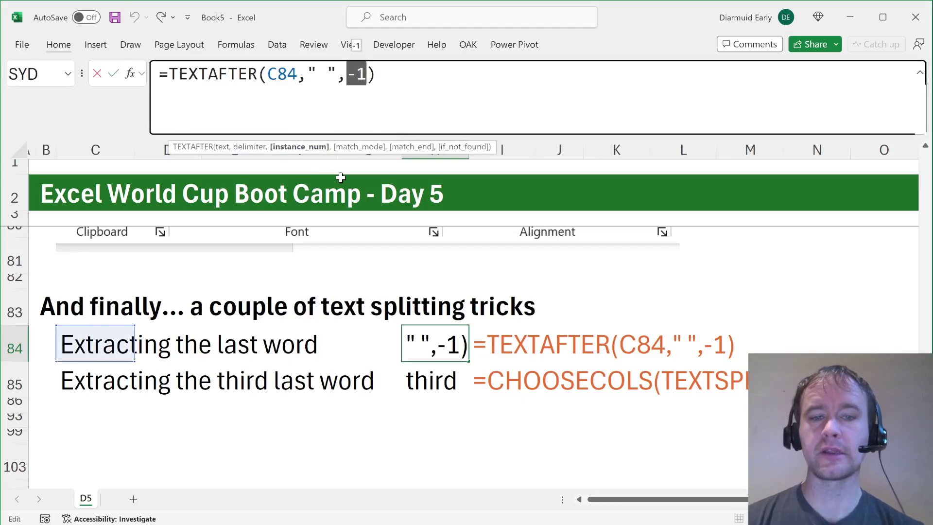
key(Escape)
click(83, 383)
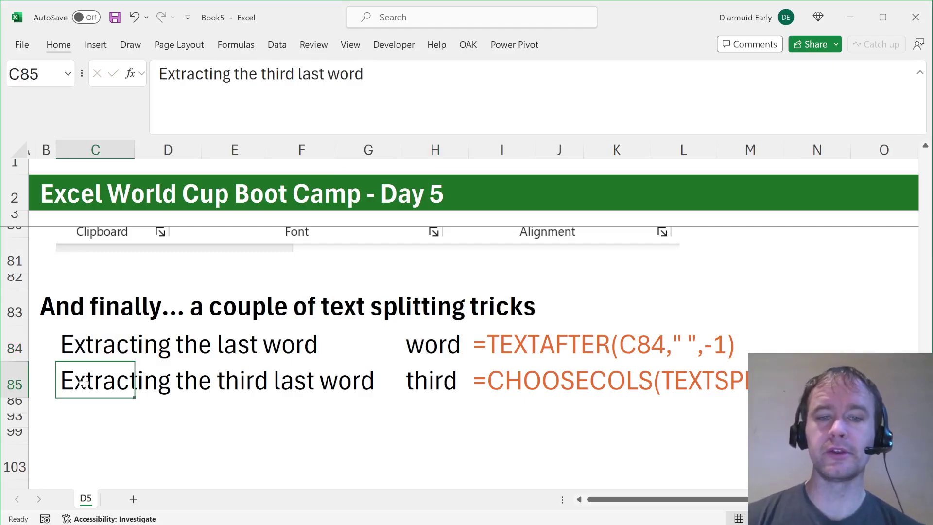
key(Right)
key(Right)
key(Right)
key(Right)
key(Right)
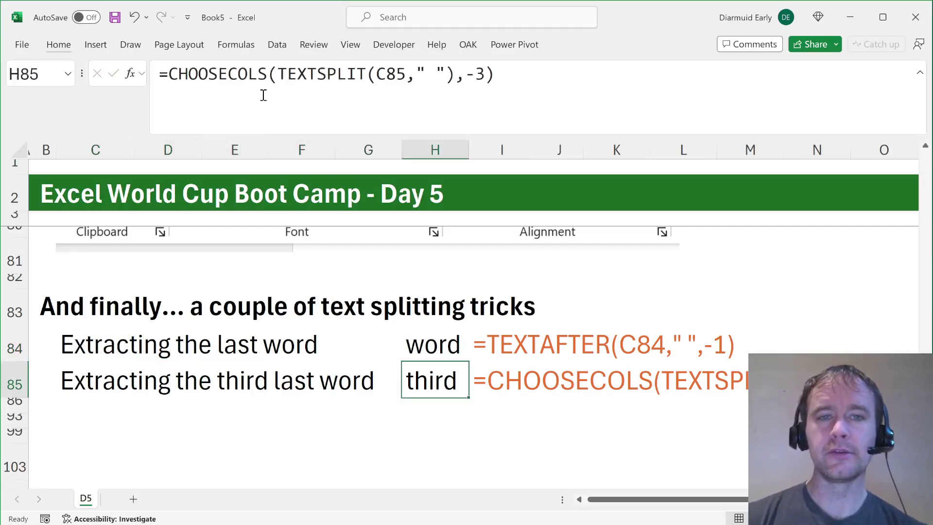
drag(278, 74, 455, 69)
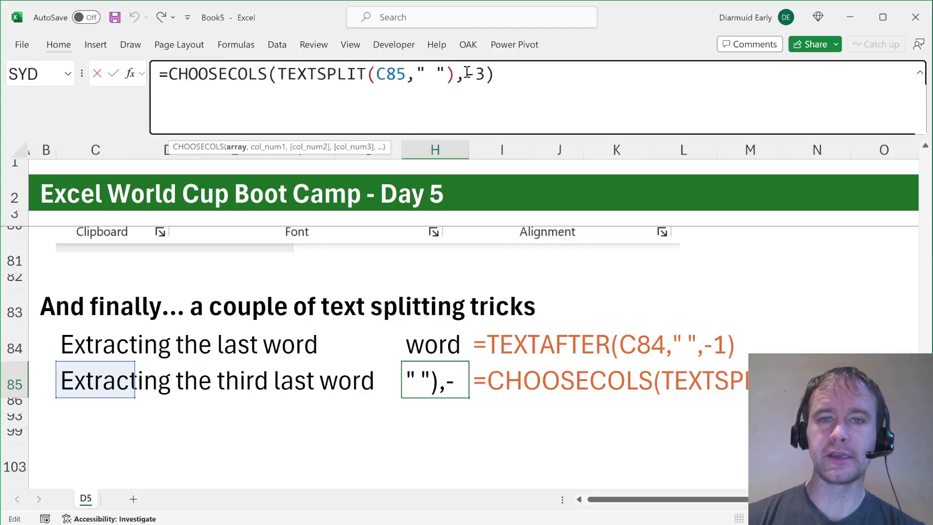
drag(465, 73, 485, 74)
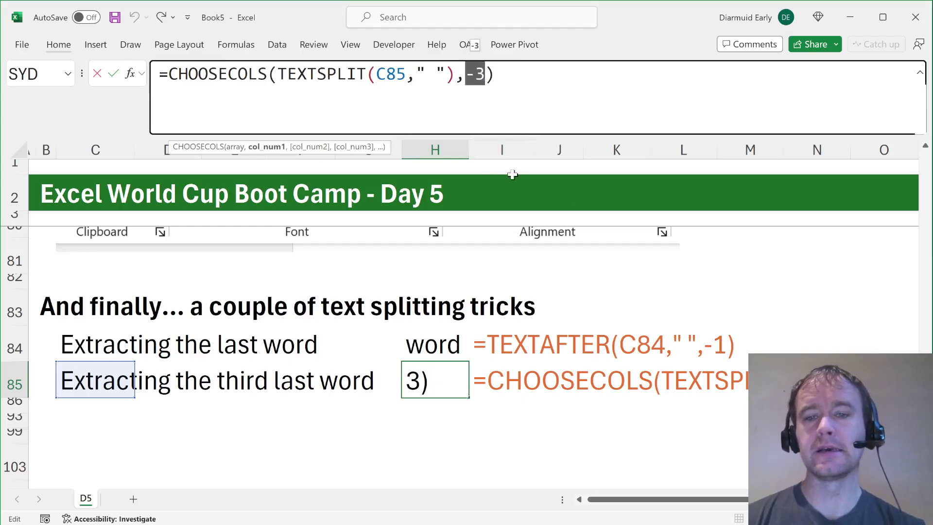
key(ctrl+Return)
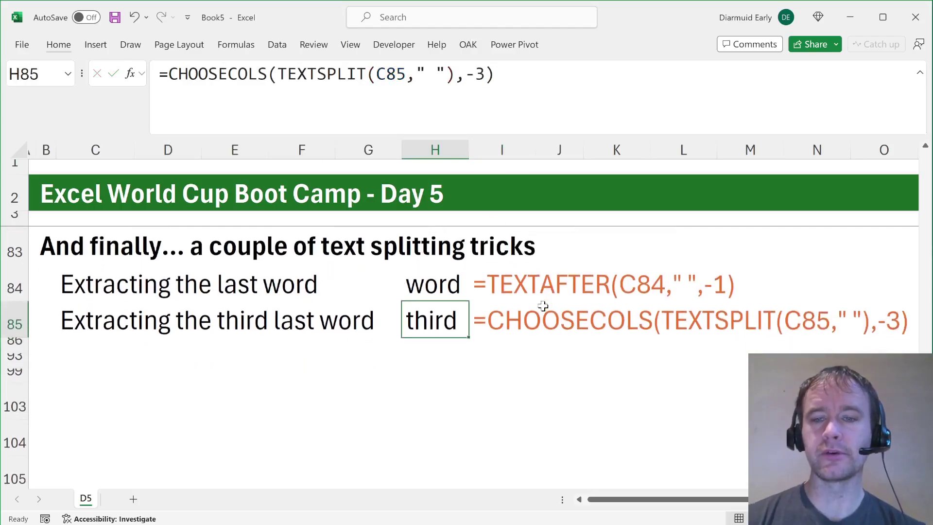
Select C86 down to C93 and unhide the rows holding the 'everything else' notes
scroll(545, 307, down, 1)
key(Left)
key(Left)
key(Left)
key(Left)
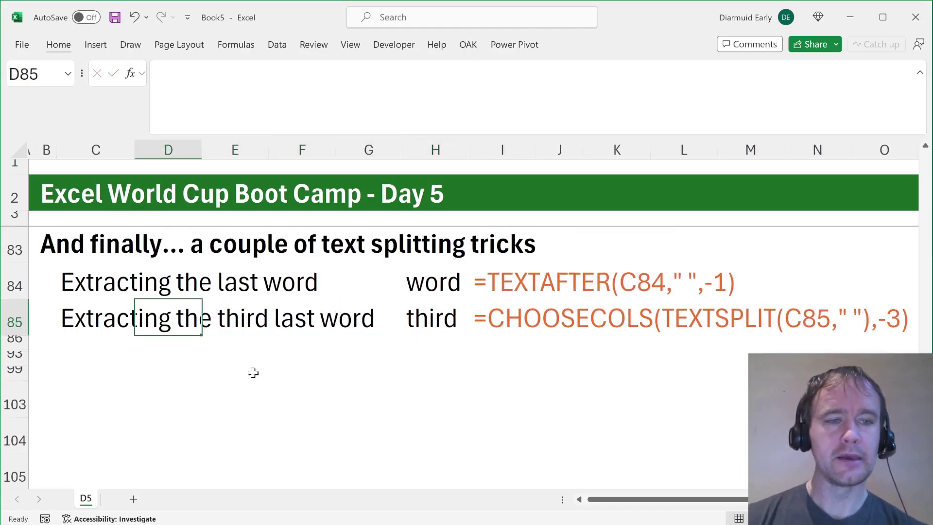
key(Left)
key(Down)
key(shift+Down)
key(ctrl+shift+9)
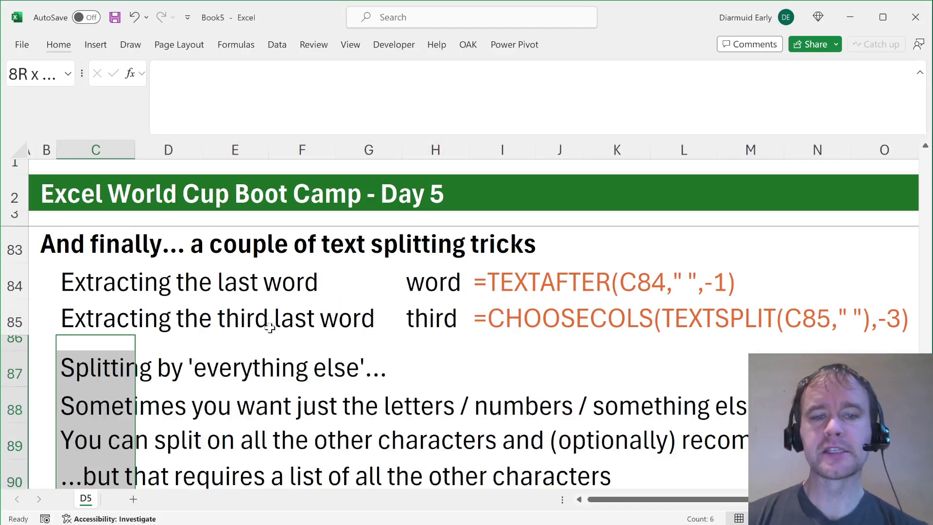
Select the rows below the punctuation-laden sample string in C92 and unhide them
scroll(271, 328, down, 2)
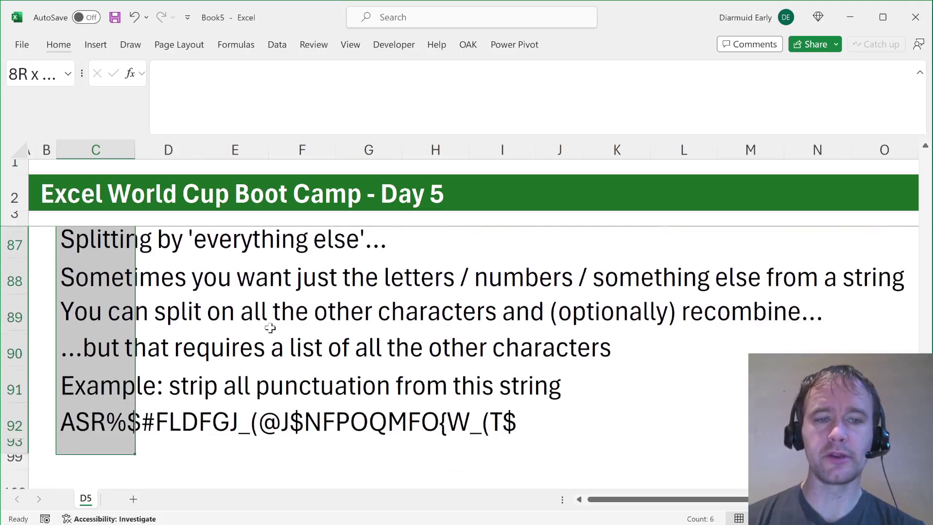
click(214, 279)
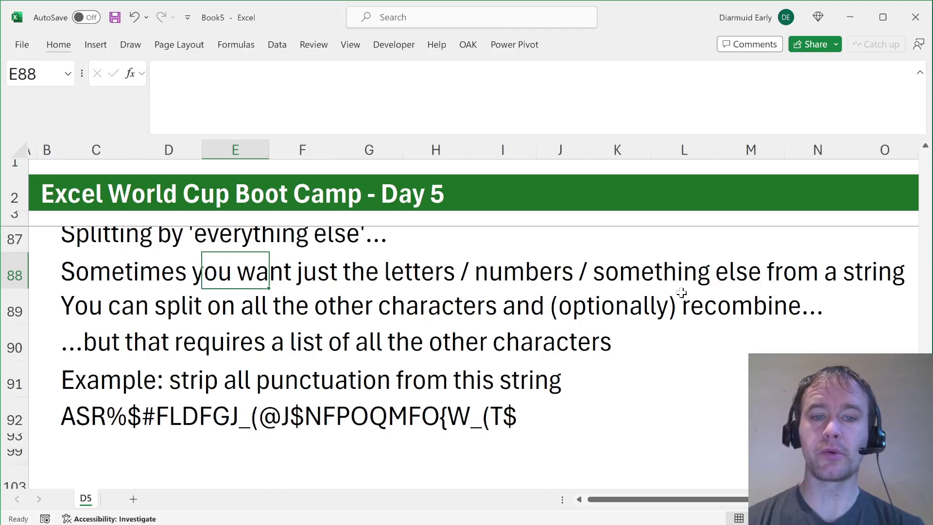
click(76, 424)
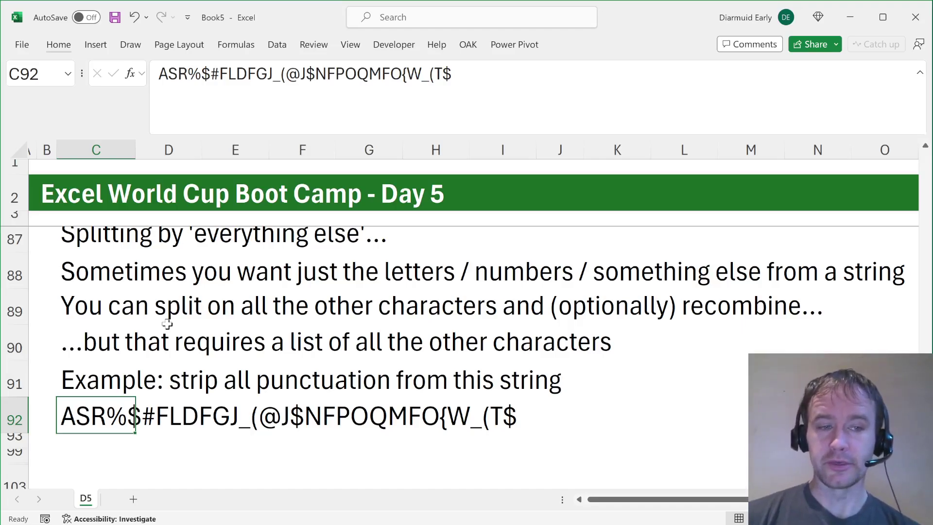
key(Return)
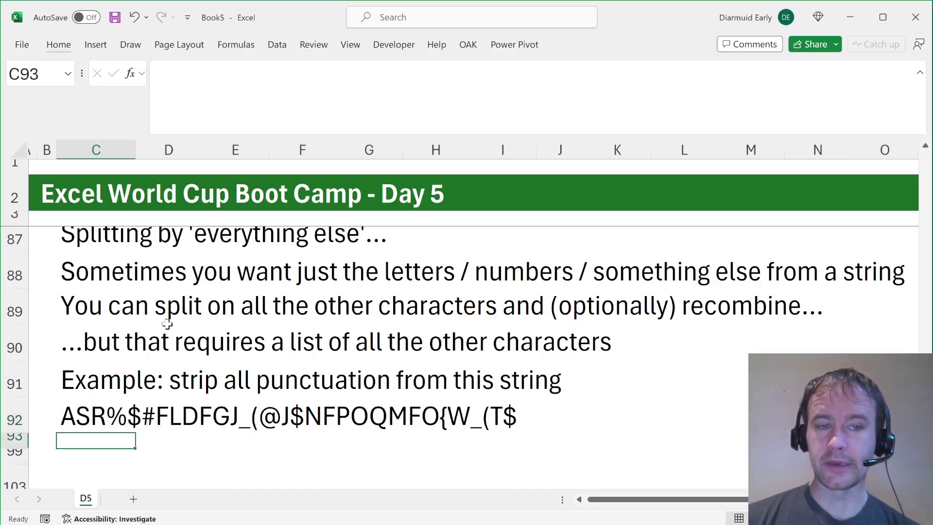
key(shift+Down)
key(ctrl+shift+9)
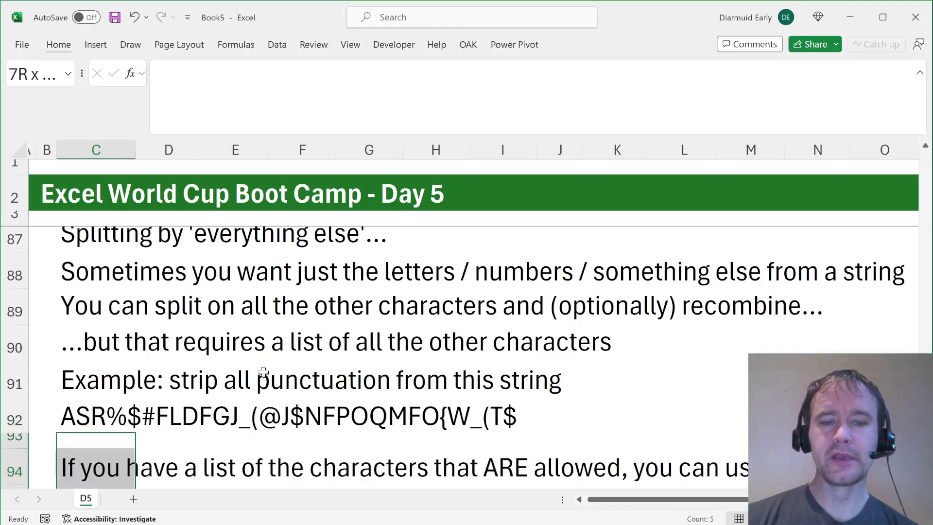
Review the allowed-characters method giving ASRFLDFGJJNFPOQMFOWT, then reselect the C92 sample string
scroll(263, 372, down, 2)
scroll(263, 372, down, 2)
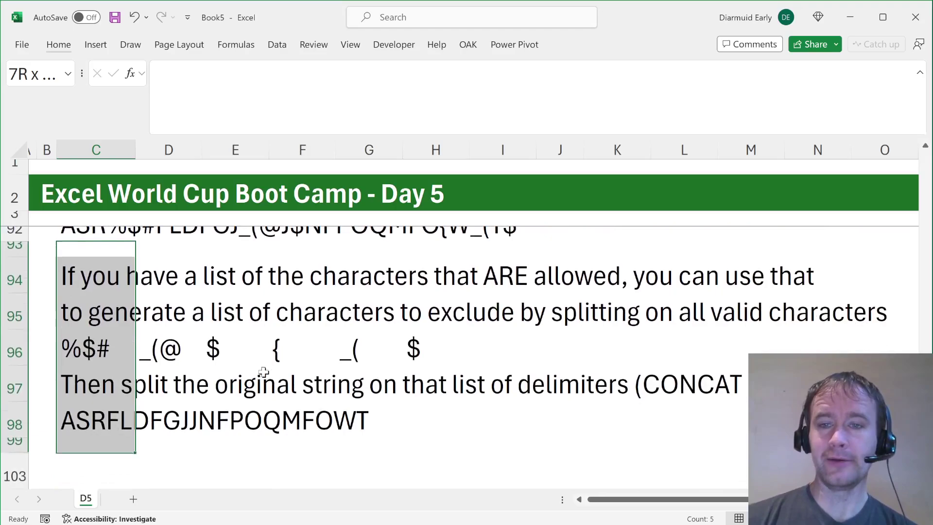
click(153, 304)
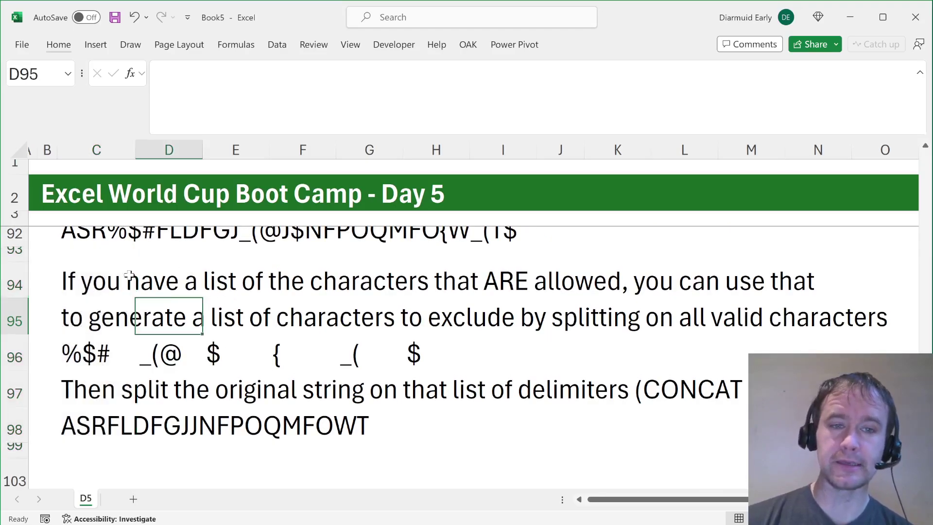
scroll(122, 289, up, 1)
click(70, 263)
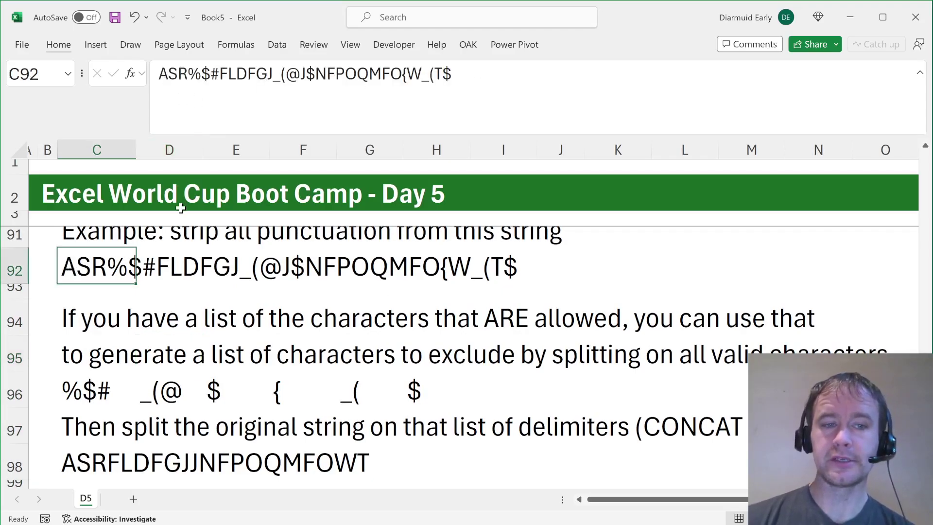
click(80, 394)
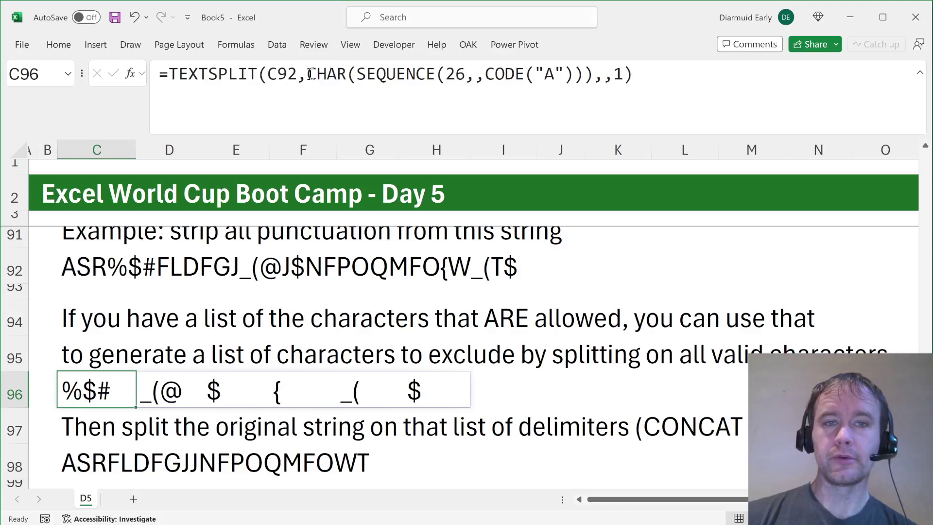
click(391, 75)
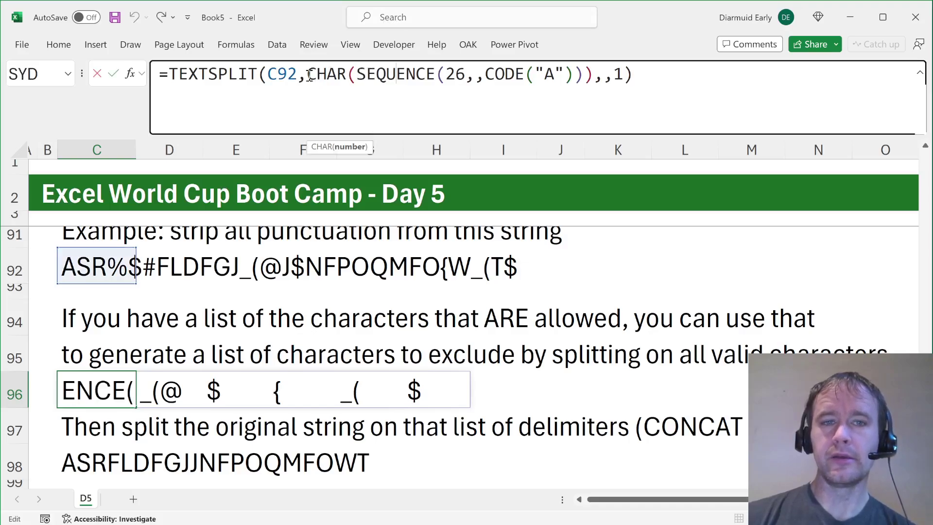
drag(311, 75, 592, 73)
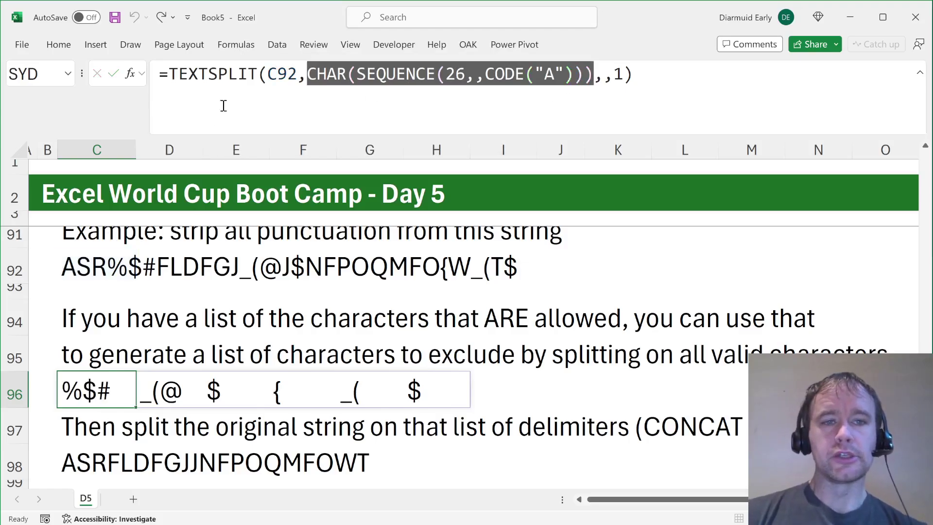
key(Escape)
click(207, 80)
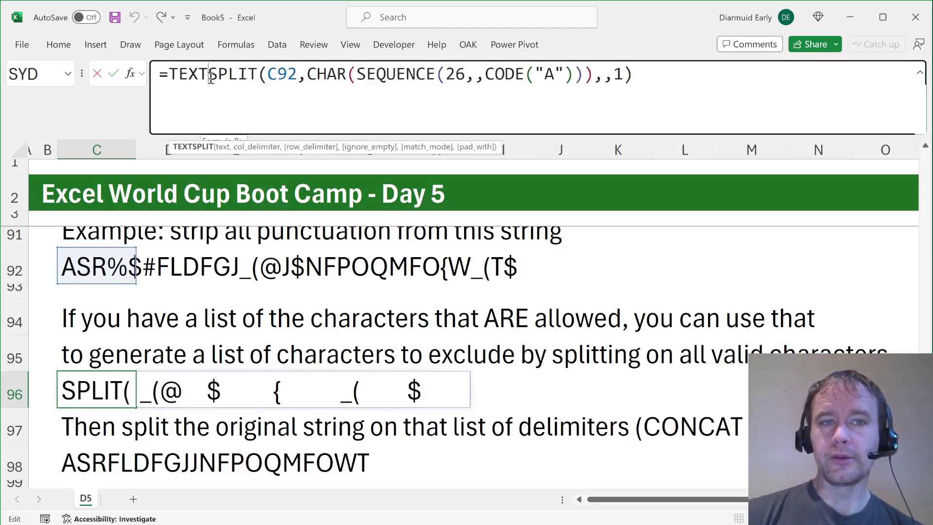
click(307, 74)
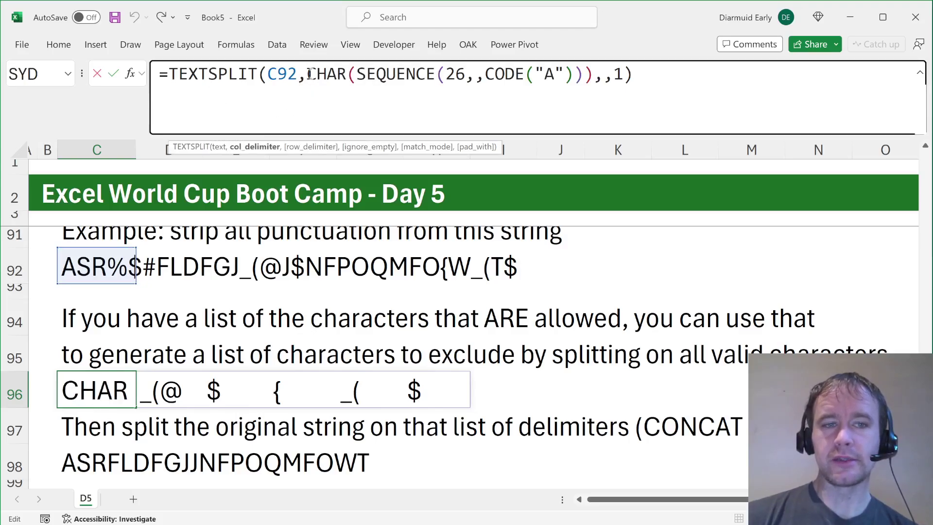
key(Escape)
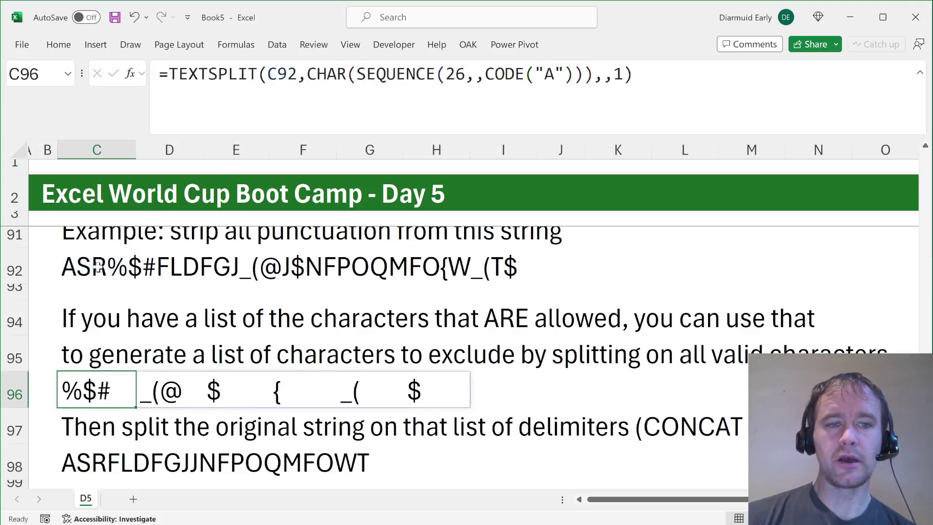
click(612, 74)
key(Escape)
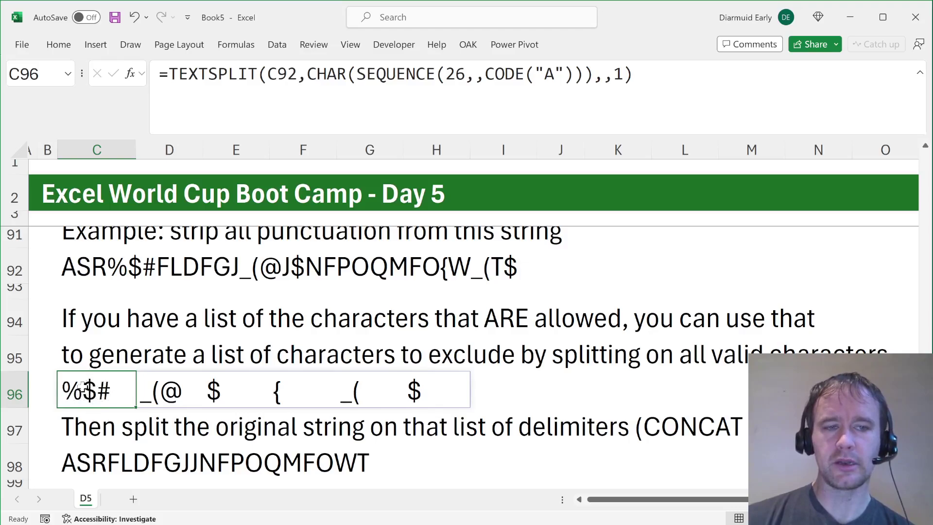
click(156, 391)
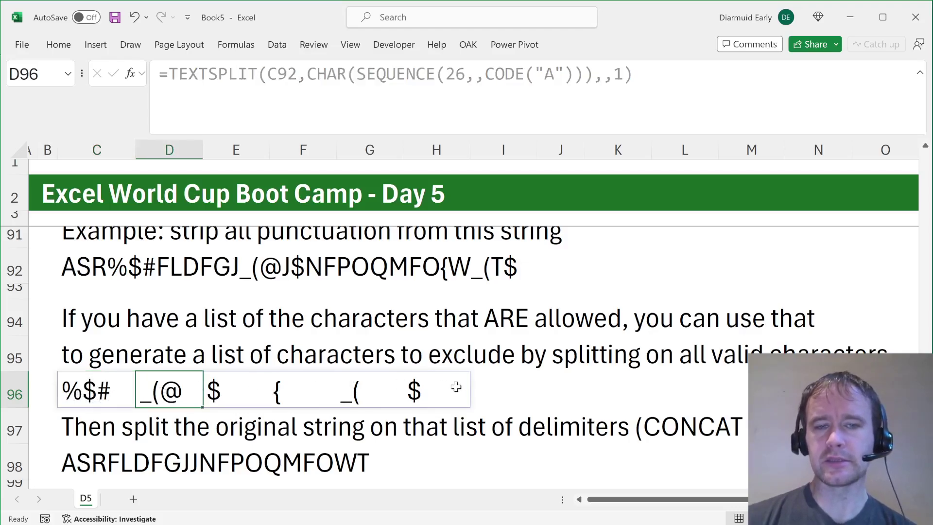
click(80, 430)
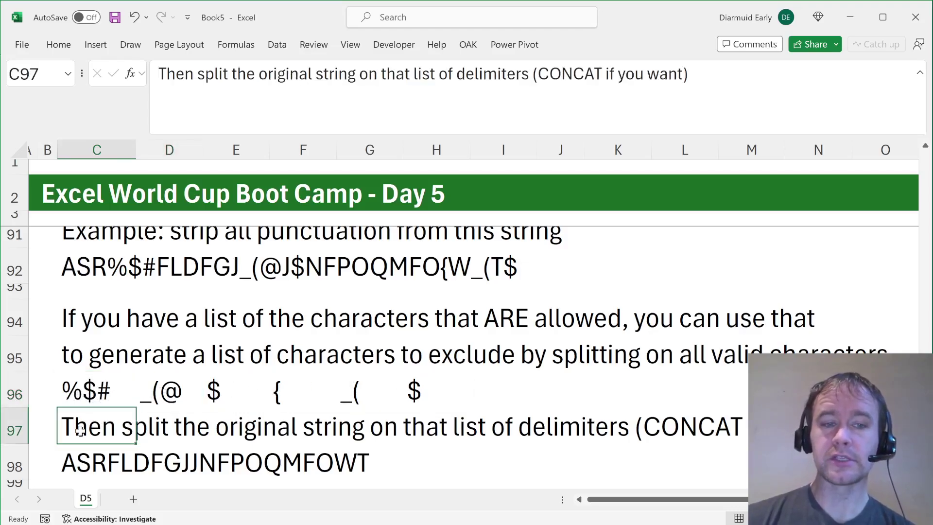
scroll(80, 430, down, 1)
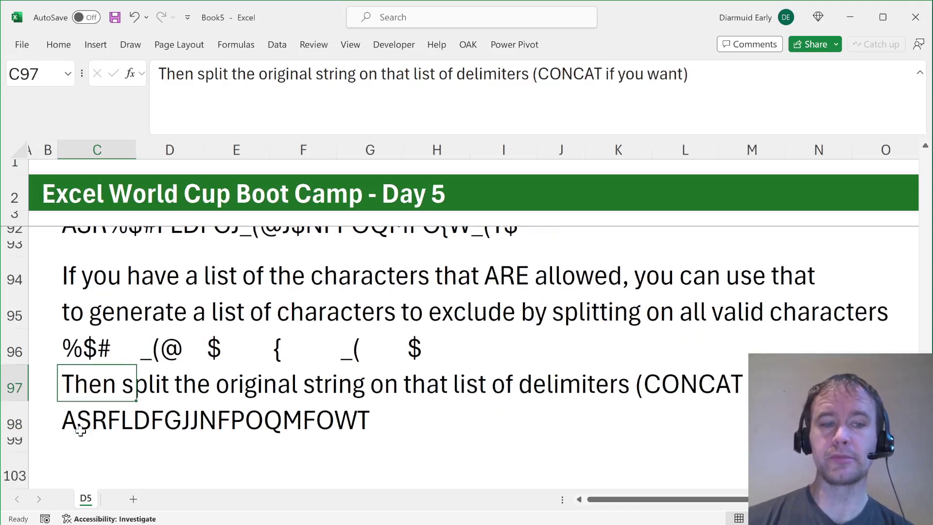
click(78, 418)
click(272, 92)
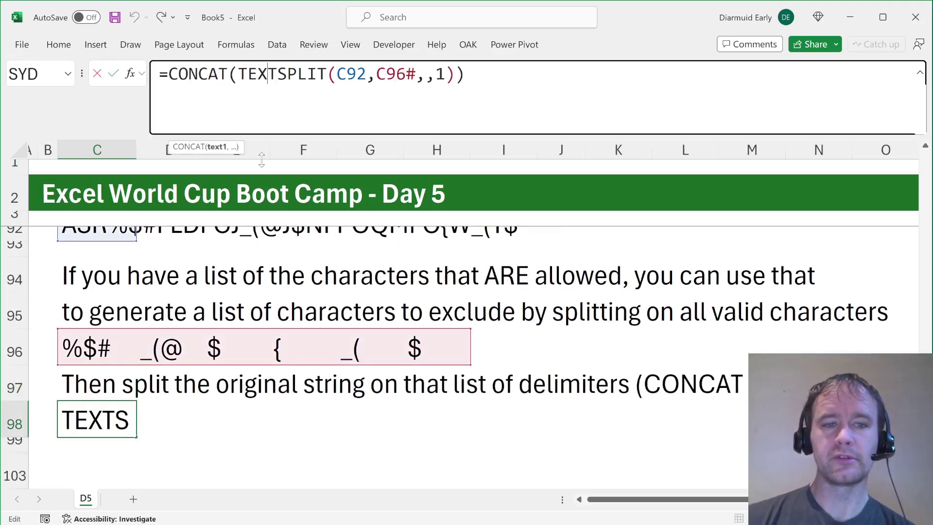
scroll(148, 330, up, 1)
scroll(148, 330, down, 1)
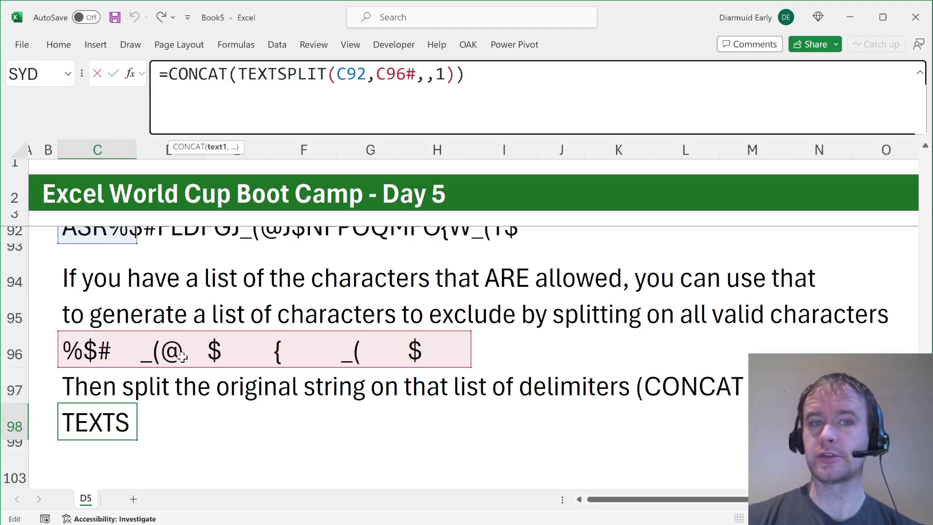
key(ctrl+Return)
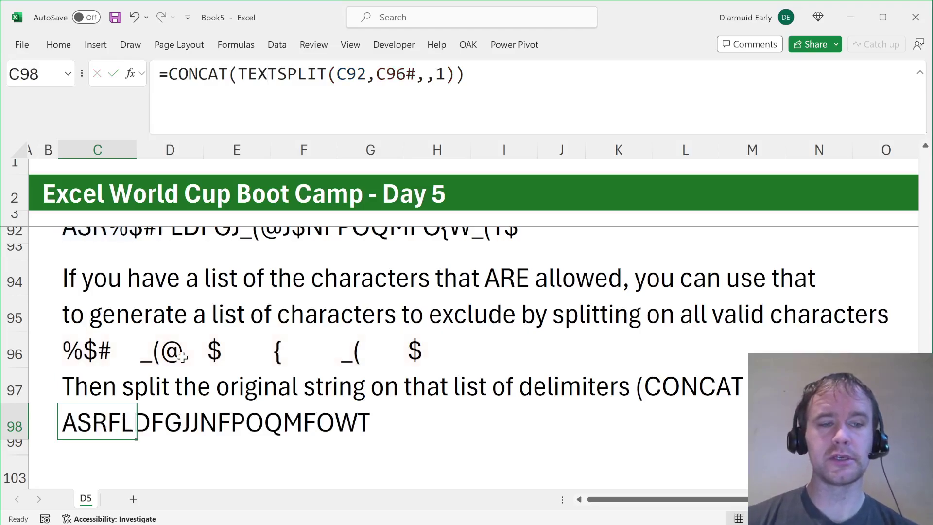
key(Down)
Unhide rows 100–102 and read the number-extraction instruction and the sample string in C101
key(shift+Down)
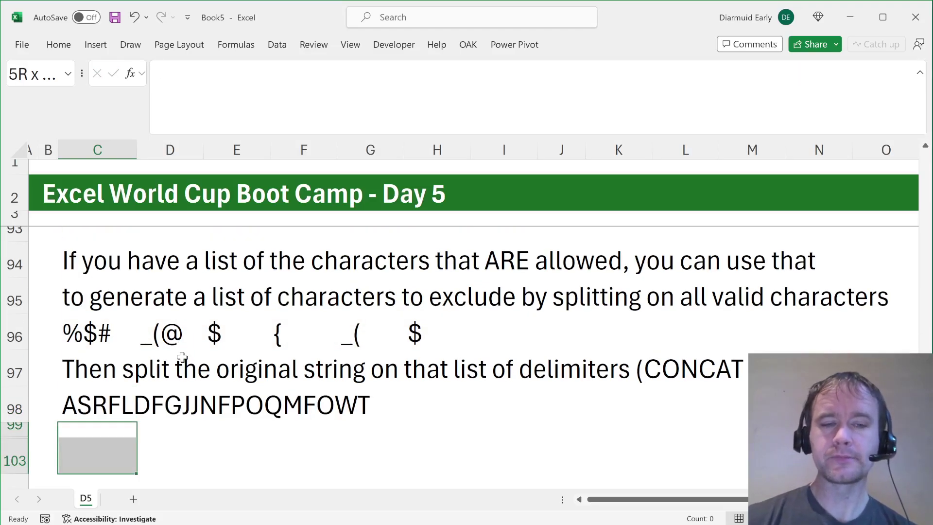
key(ctrl+shift+9)
scroll(182, 357, down, 2)
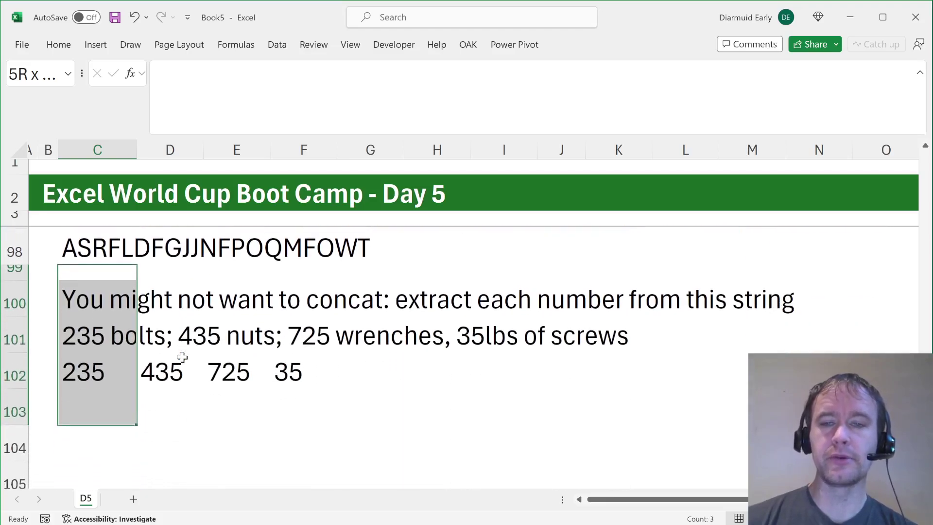
click(114, 295)
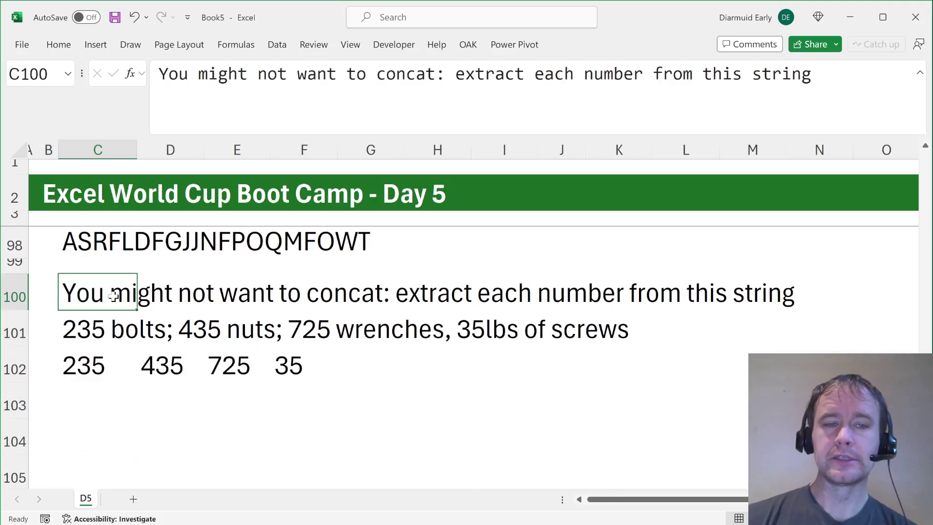
click(7, 326)
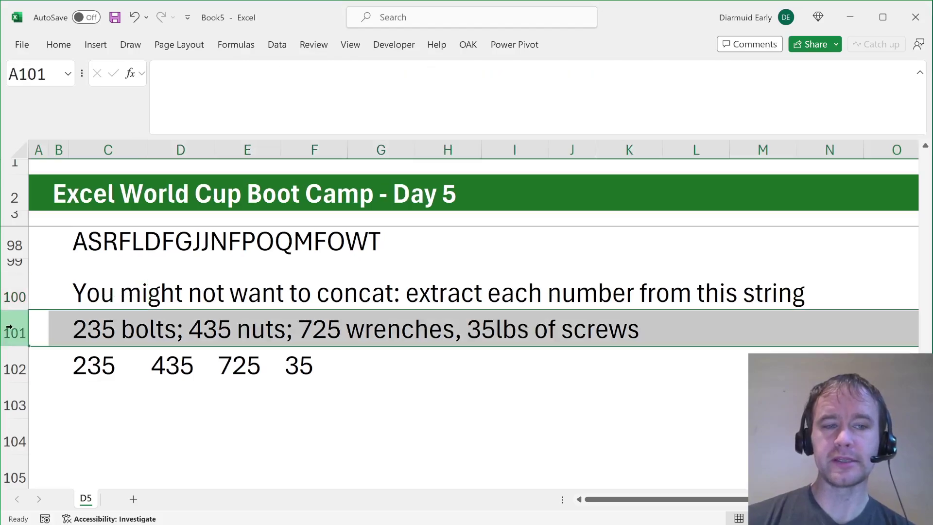
click(85, 327)
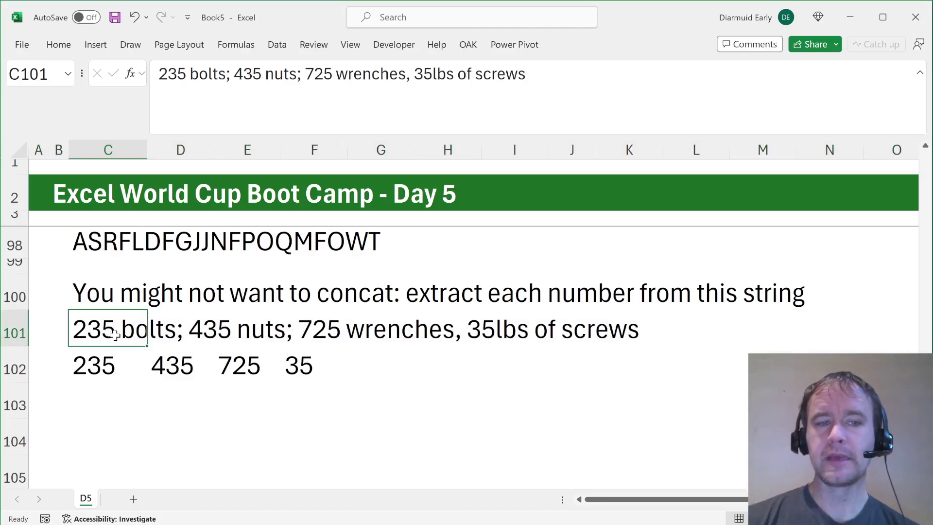
Inspect C102's nested TEXTSPLIT/SEQUENCE formula and its spilled results 235, 435, 725 and 35
click(100, 364)
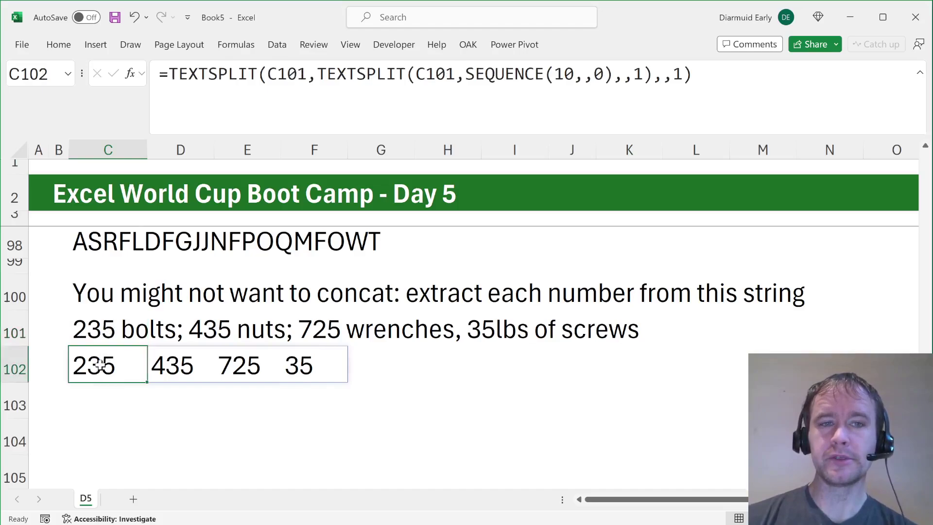
click(494, 73)
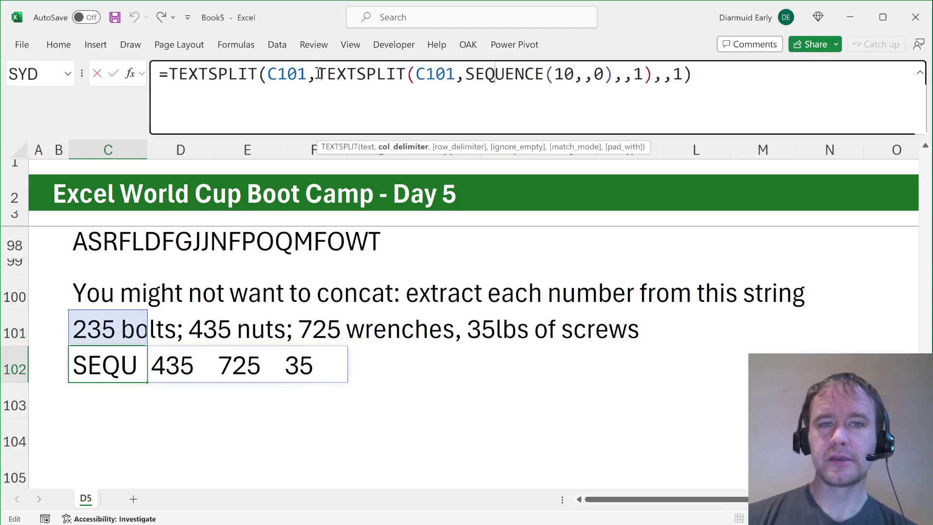
drag(319, 73, 653, 73)
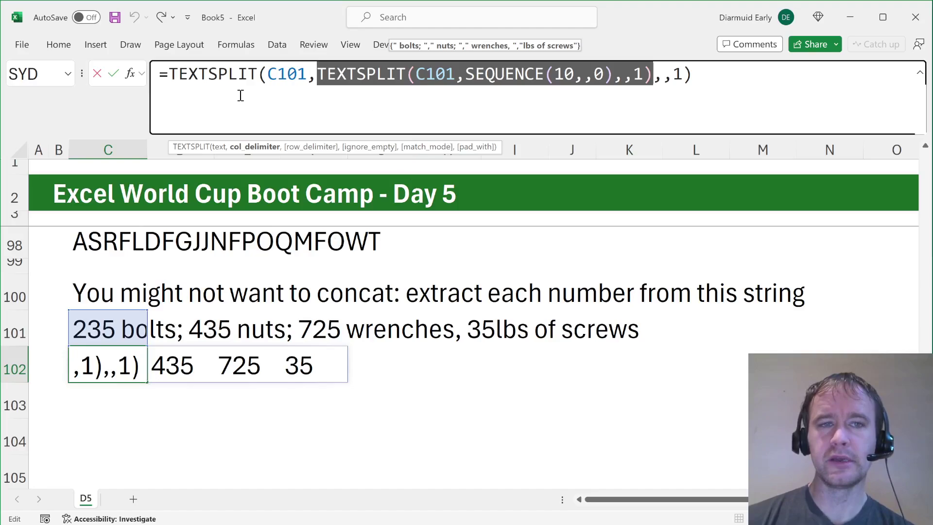
click(281, 78)
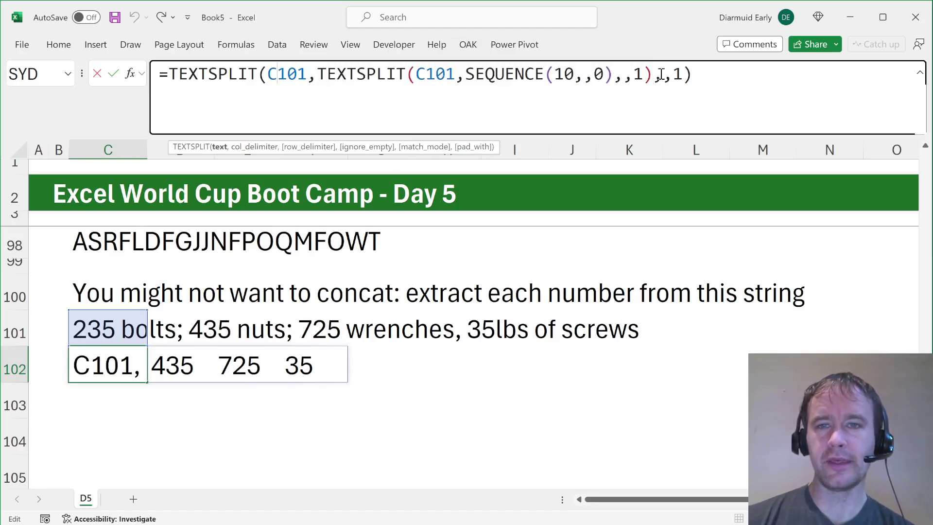
key(ctrl+Return)
key(ctrl+shift+Right)
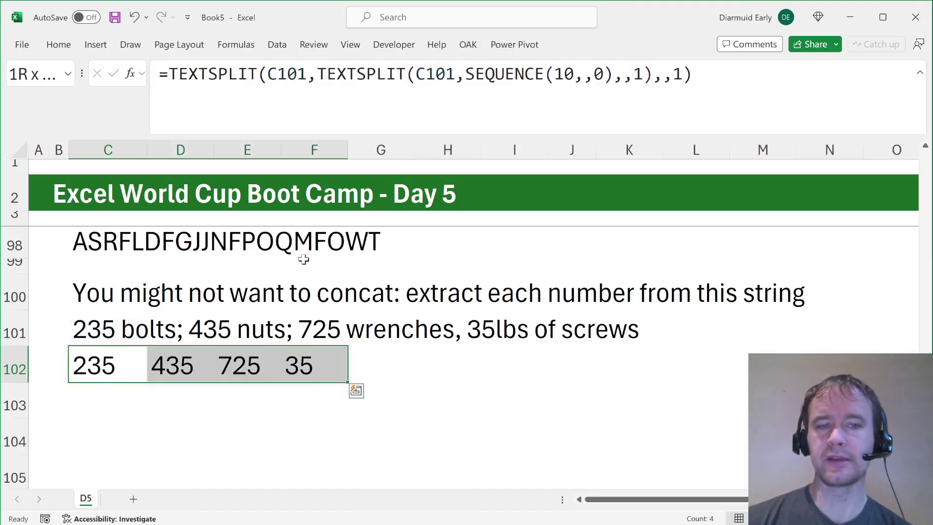
key(ctrl+shift+Left)
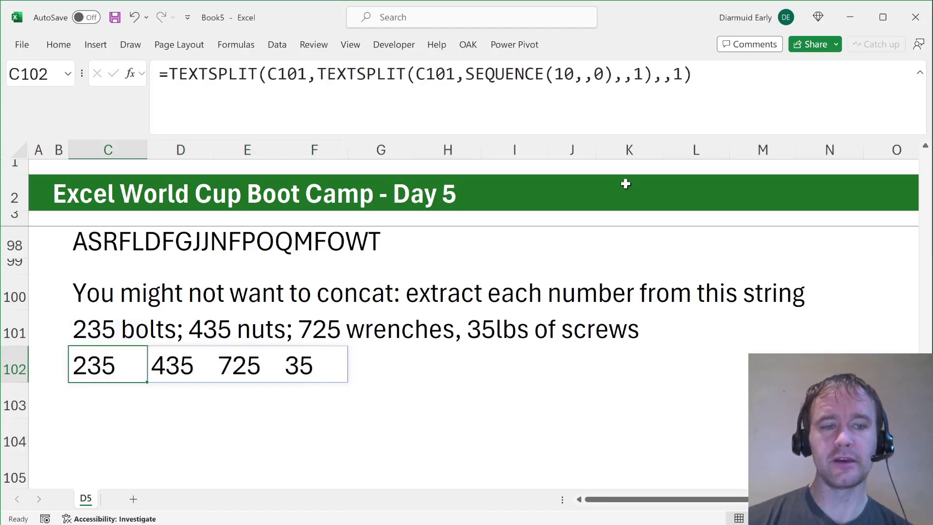
click(742, 78)
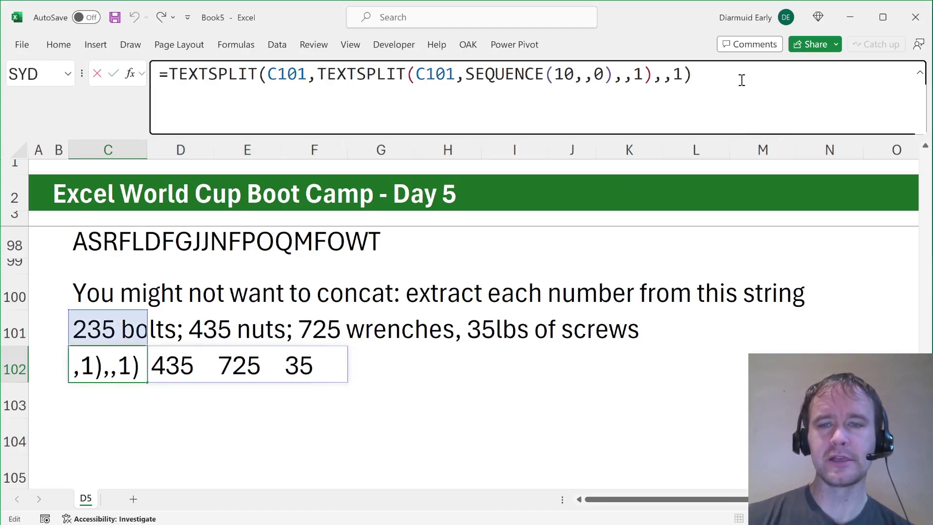
Append *1 to C102's formula so 235, 435, 725 and 35 become numeric values
text(*1)
key(Return)
key(Up)
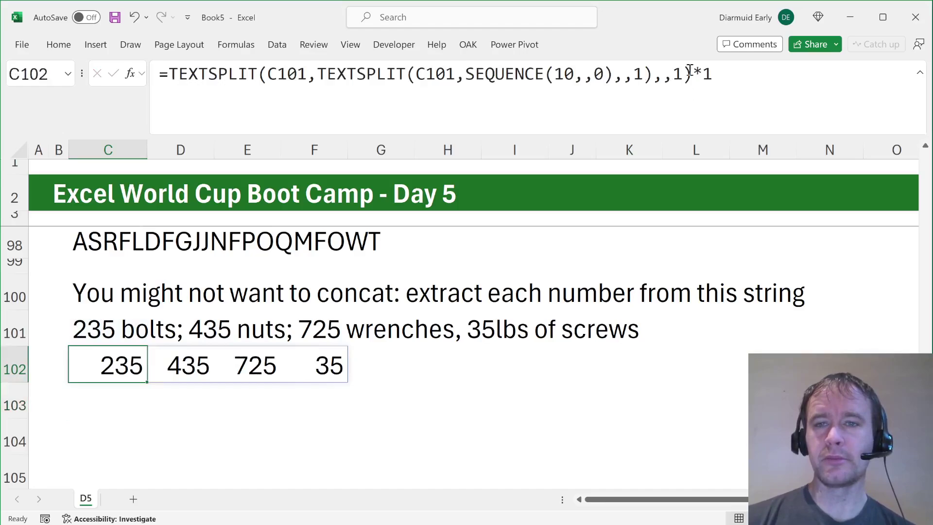
drag(693, 73, 738, 73)
key(Escape)
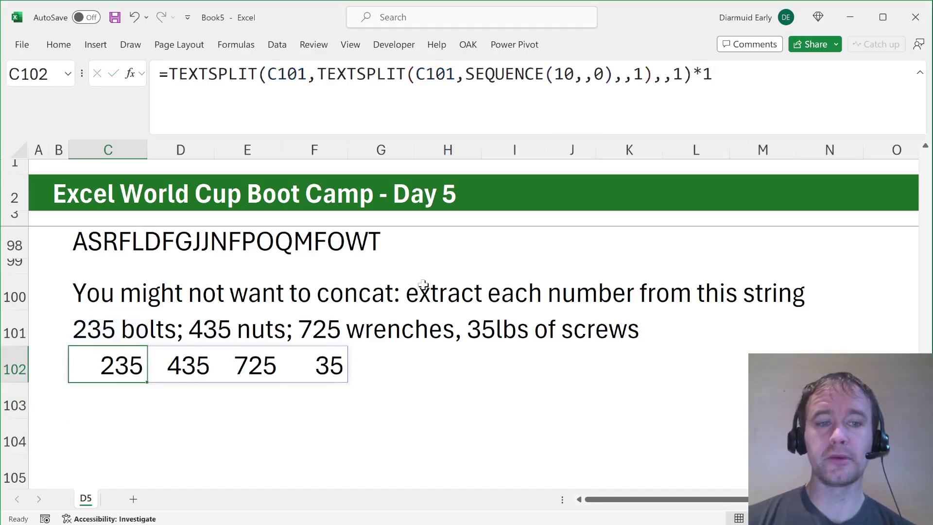
key(Left)
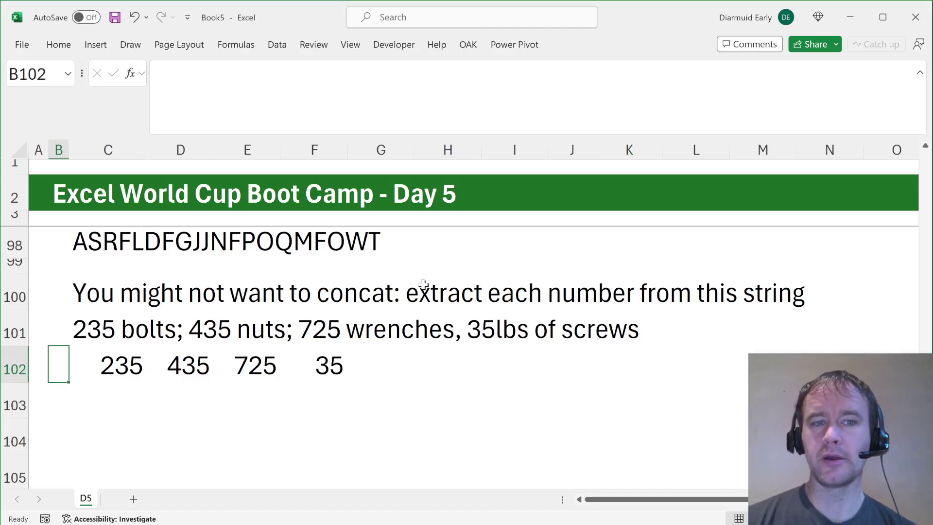
Jump back to the top of the sheet with Ctrl+Home, showing the Numbers as text section
key(ctrl+Home)
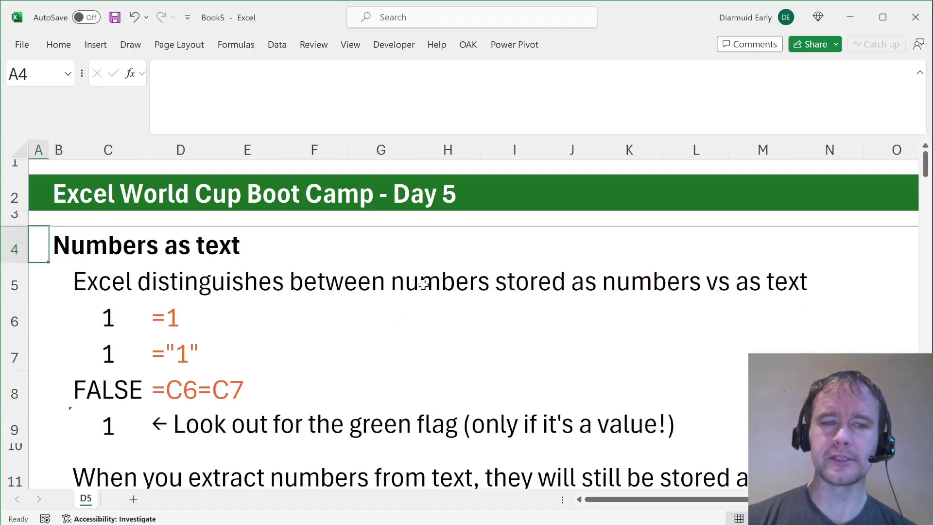